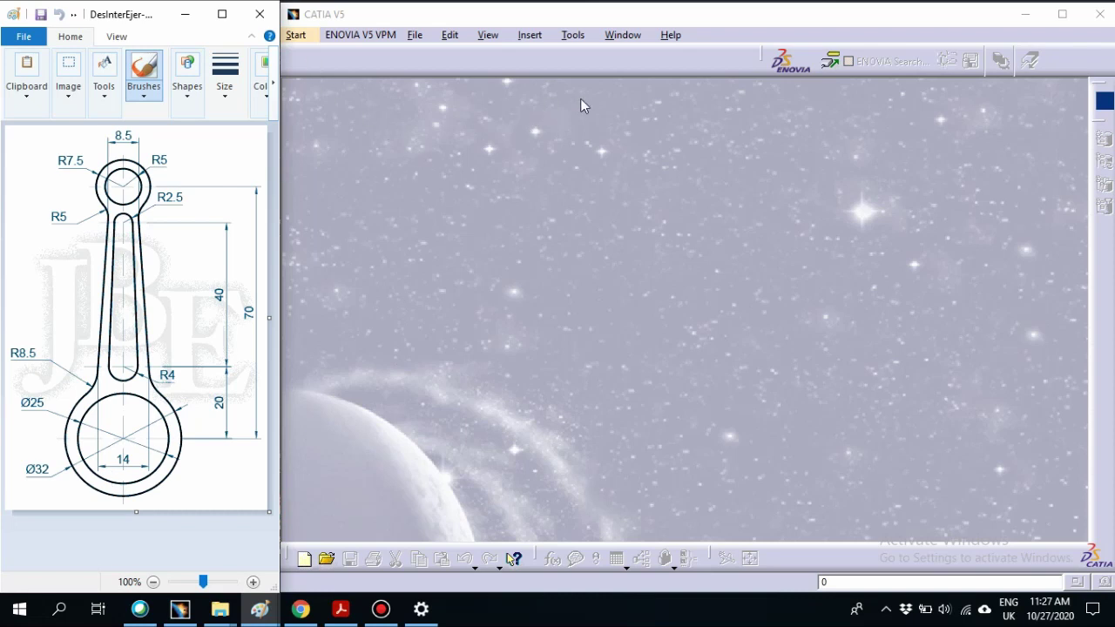
- Create a new Sketcher part named 'Sketch 2' and start a sketch on the yz plane
left_click(296, 35)
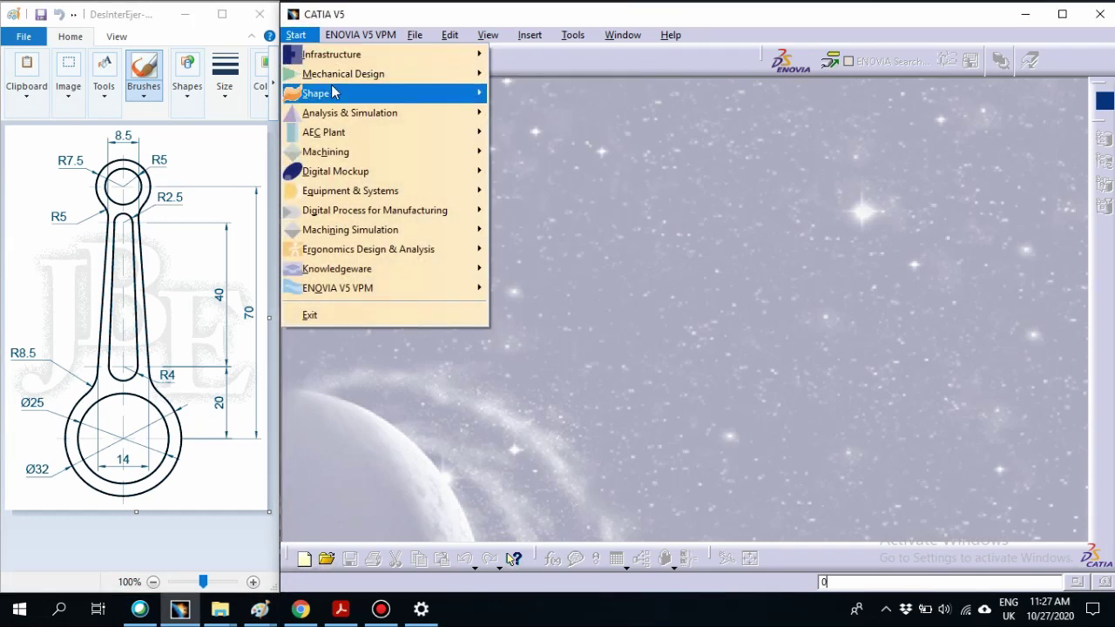
mouse_move(339, 73)
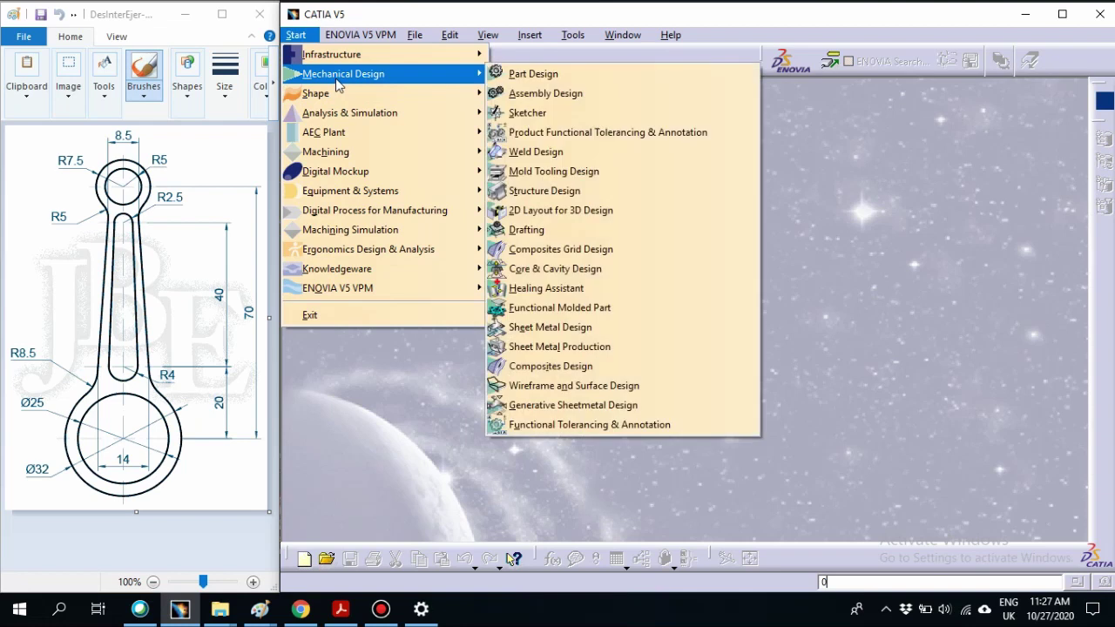
left_click(571, 113)
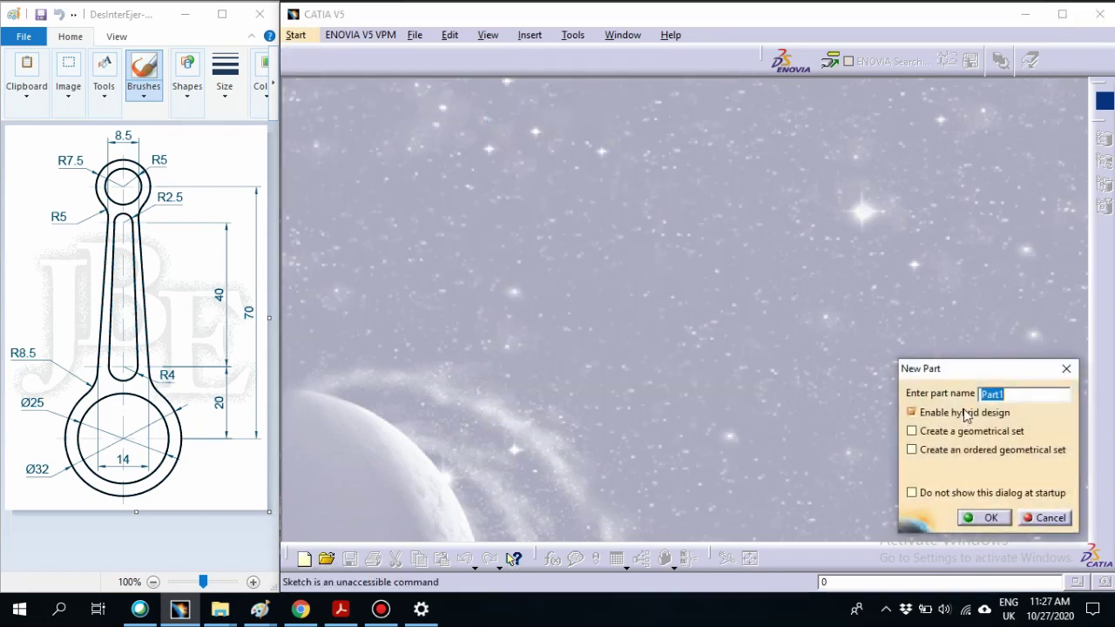
type("Sketch 2")
key("Return")
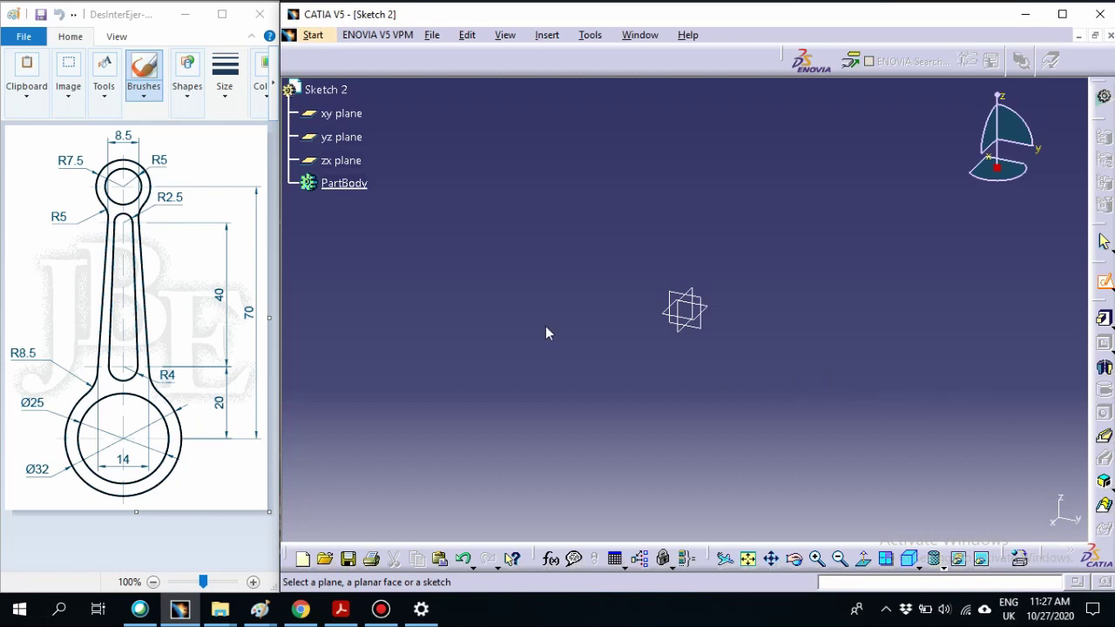
left_click(707, 305)
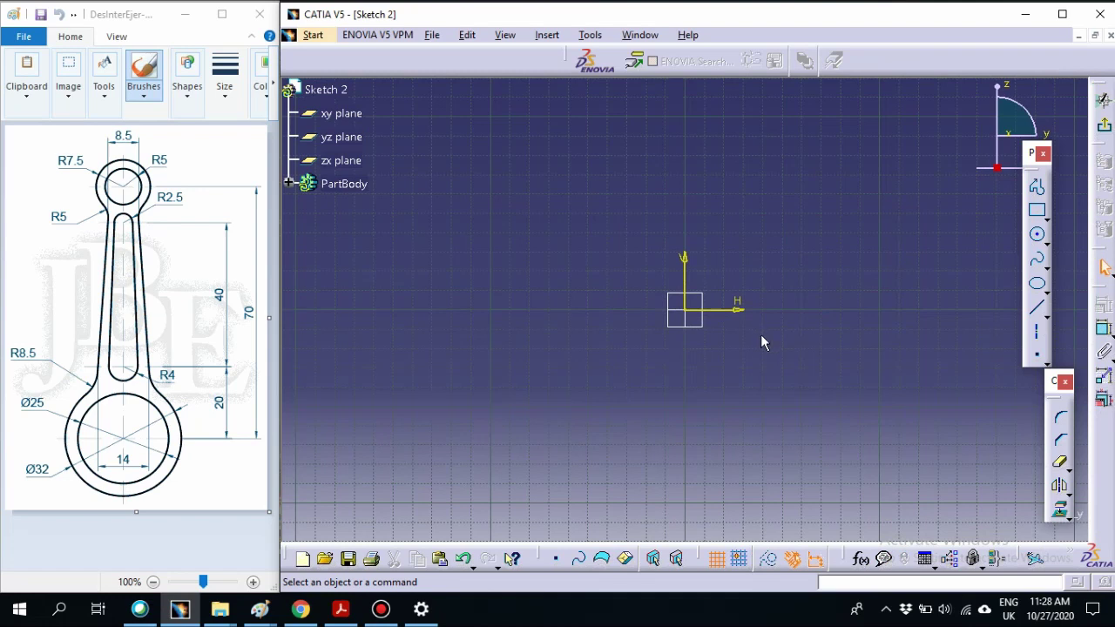
- Draw a horizontal construction axis through the sketch origin
mouse_move(712, 273)
middle_mouse_down()
mouse_move(717, 341)
mouse_move(709, 307)
mouse_move(694, 345)
middle_mouse_up()
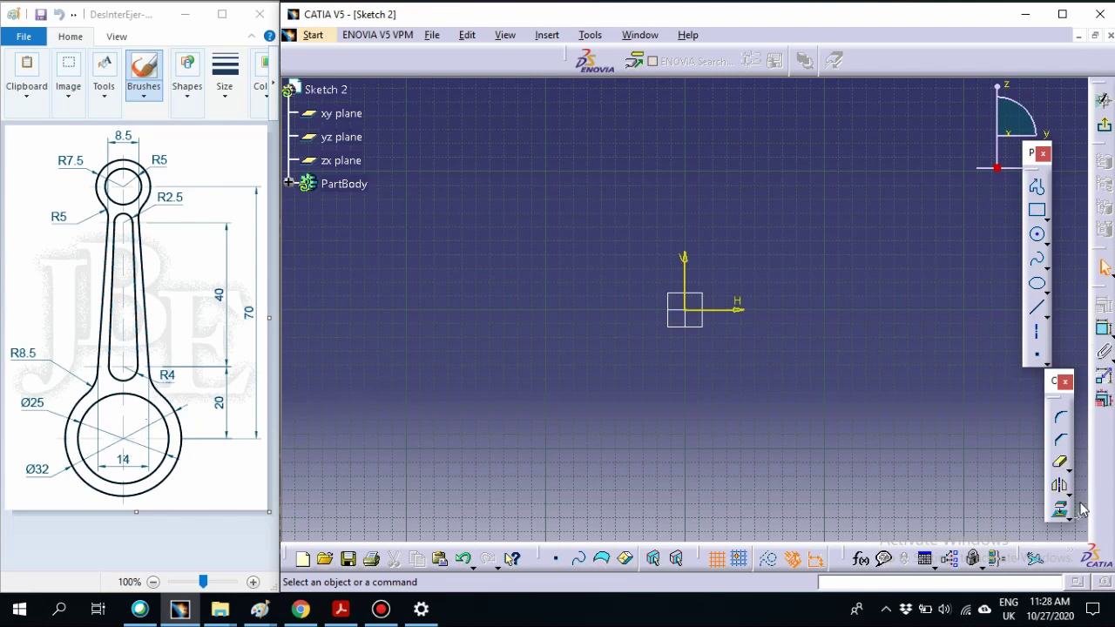
left_click(1038, 338)
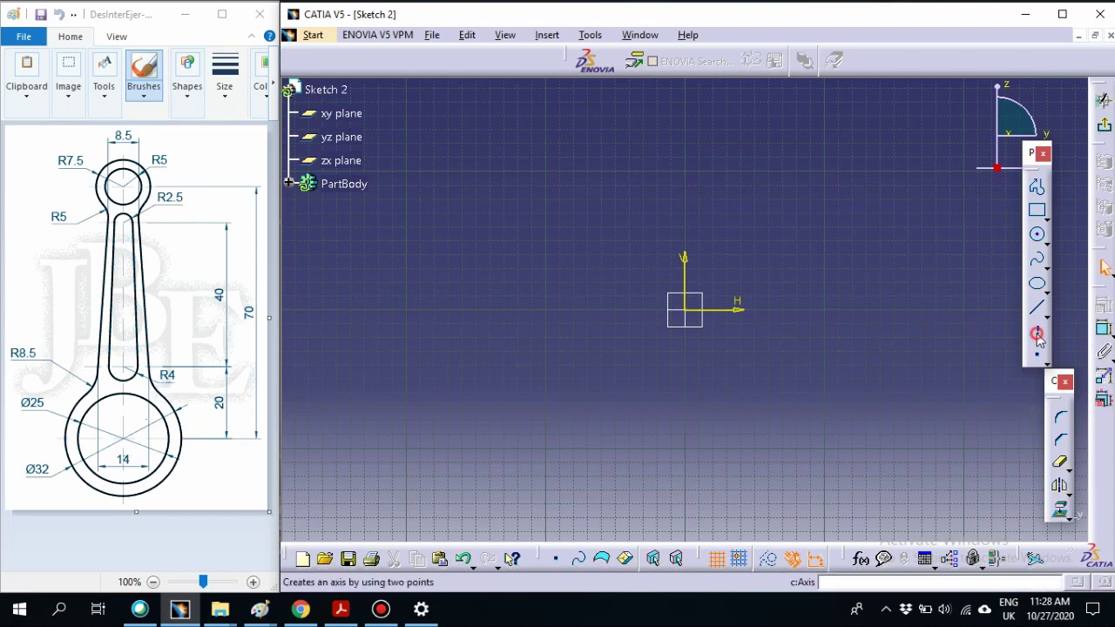
left_click(508, 310)
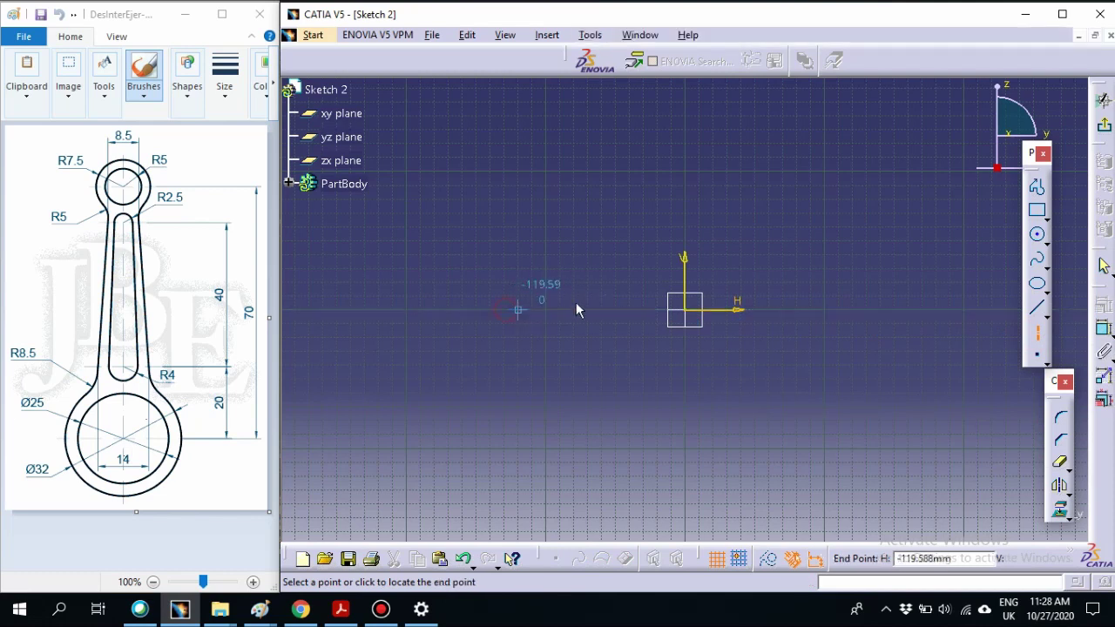
left_click(903, 310)
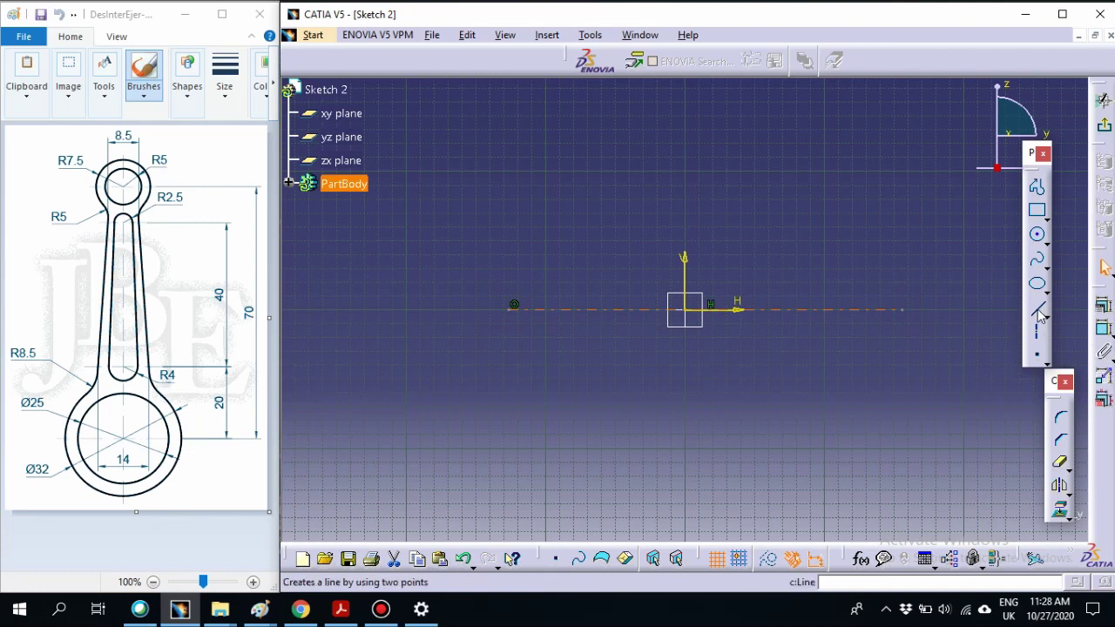
- Draw a vertical construction axis through the origin, from above to below
left_click(1037, 341)
scroll(708, 233, "down", 2)
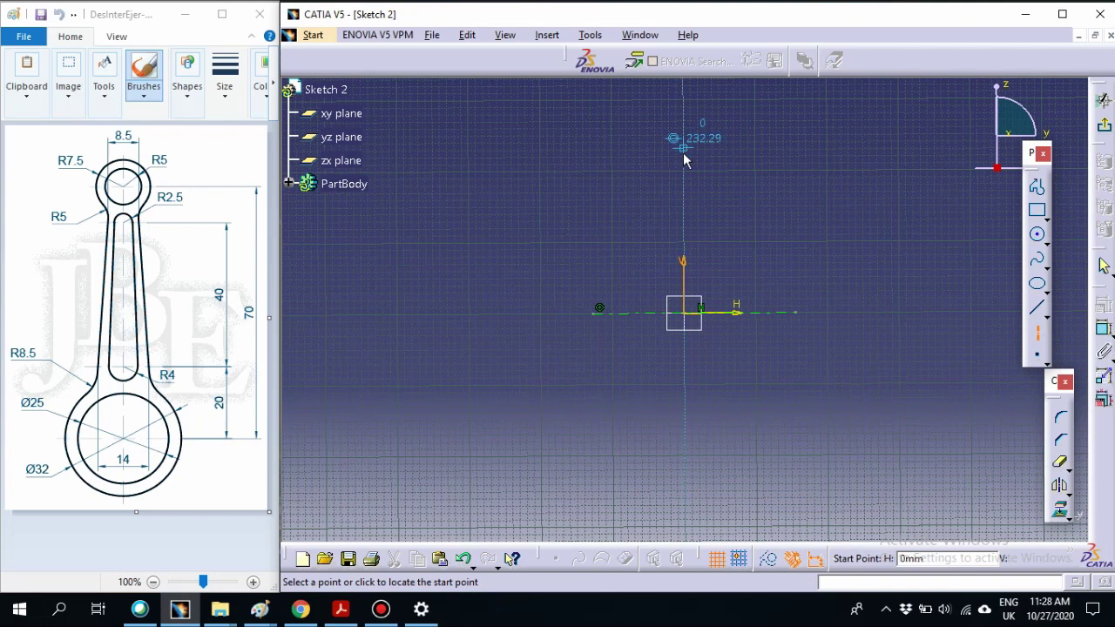
scroll(689, 179, "up", 3)
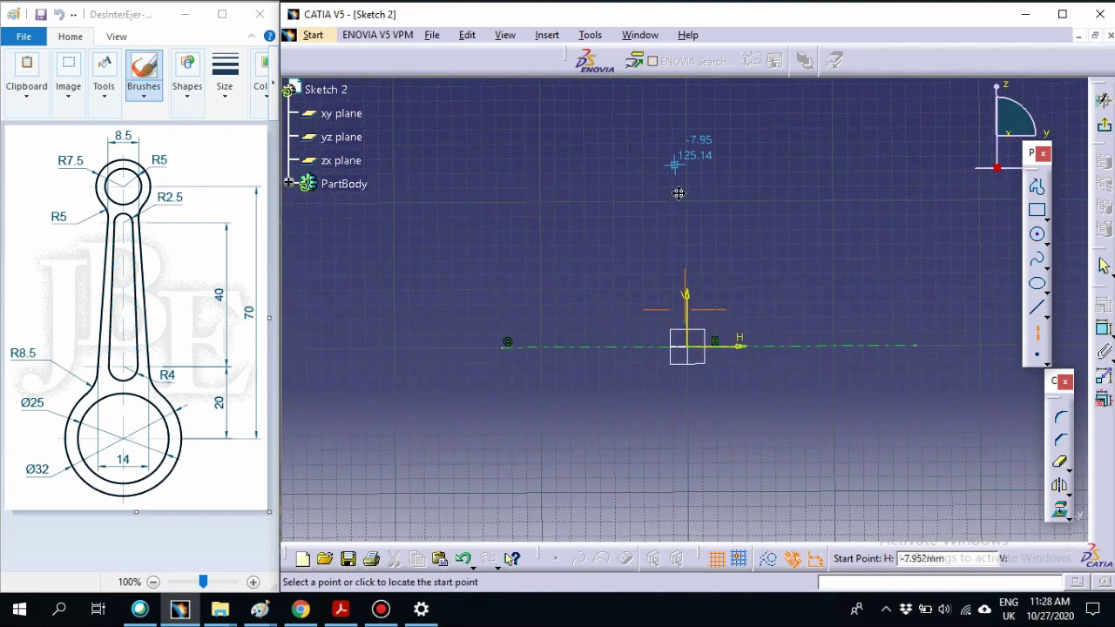
left_click(691, 89)
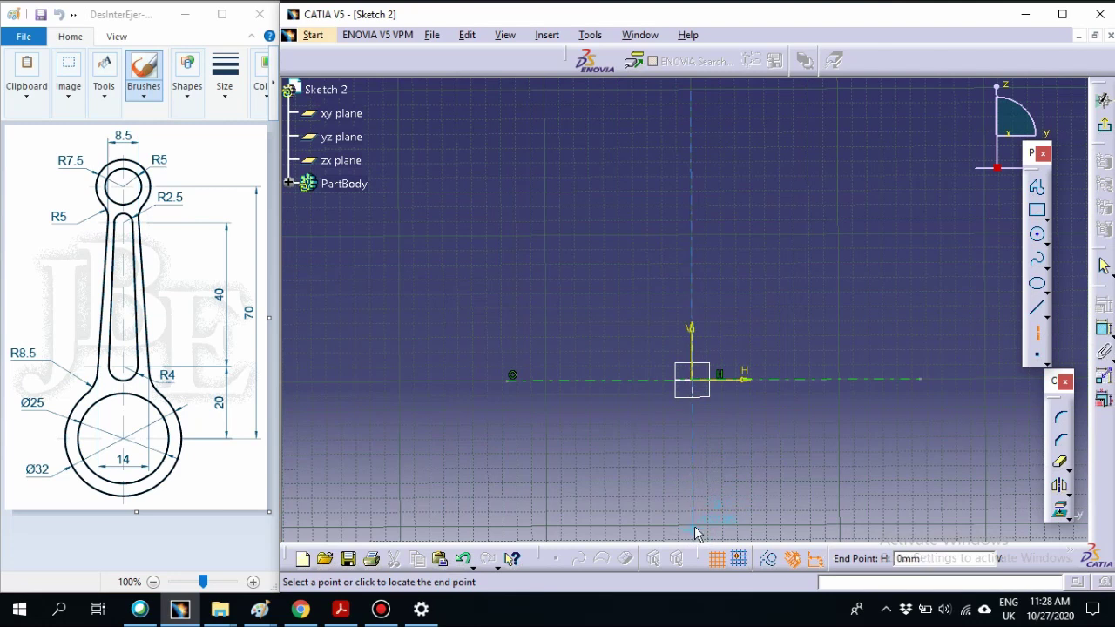
left_click(693, 528)
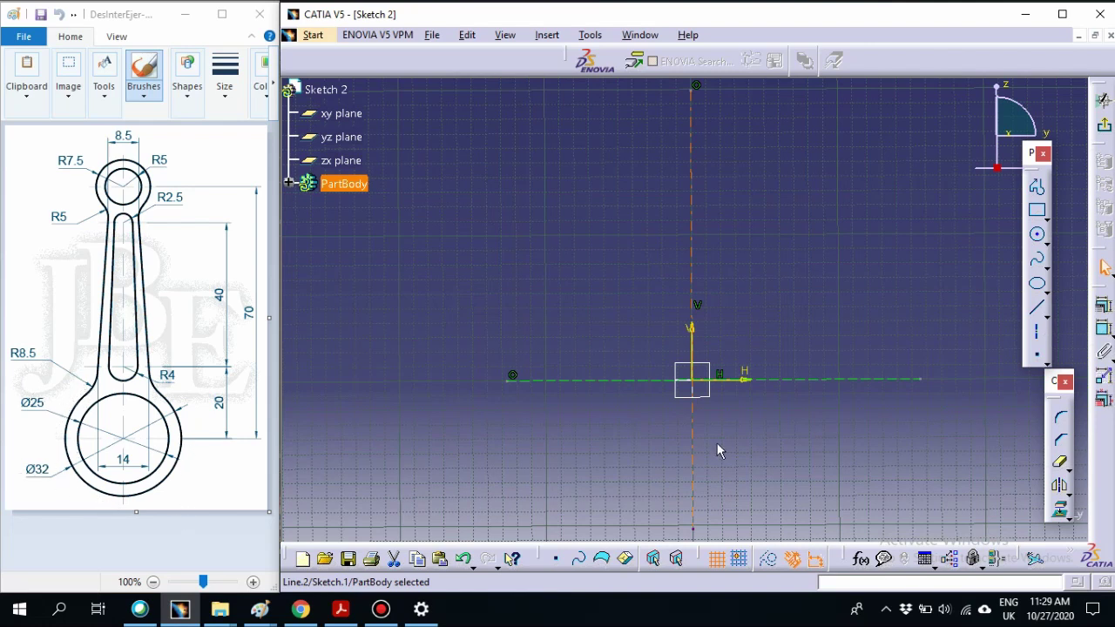
- Draw a circle centred where the two construction axes cross at the origin
left_click(1038, 236)
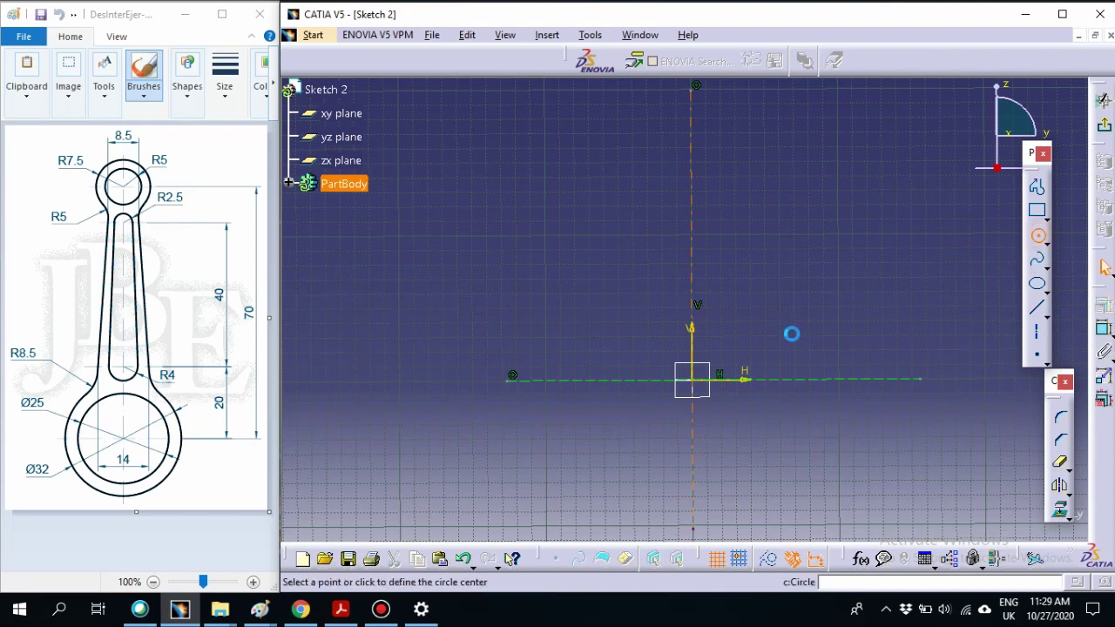
left_click(692, 379)
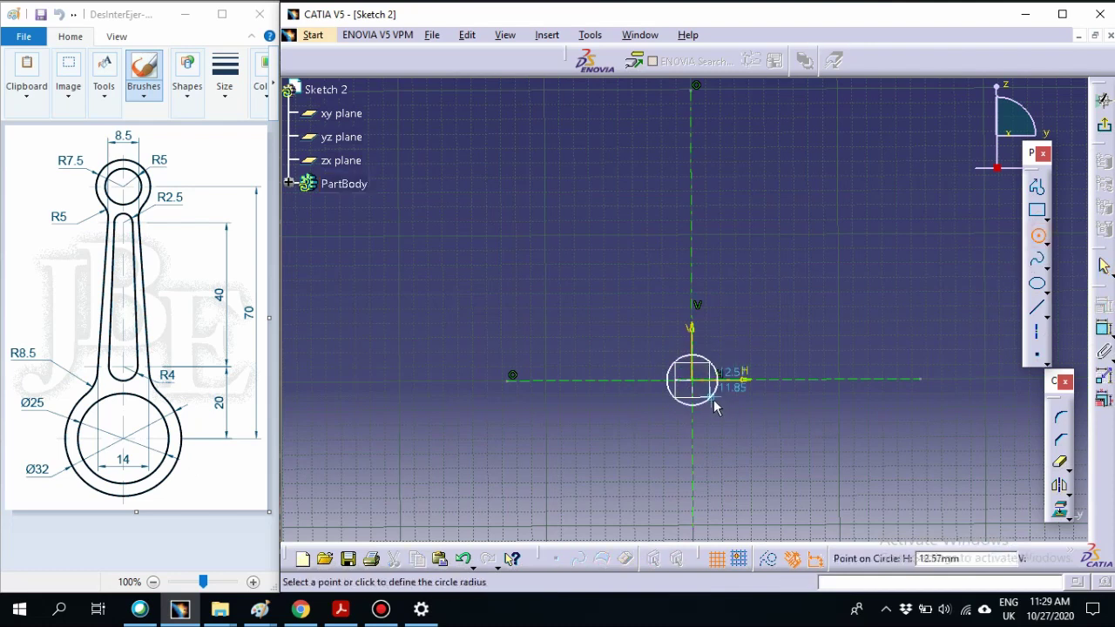
left_click(723, 413)
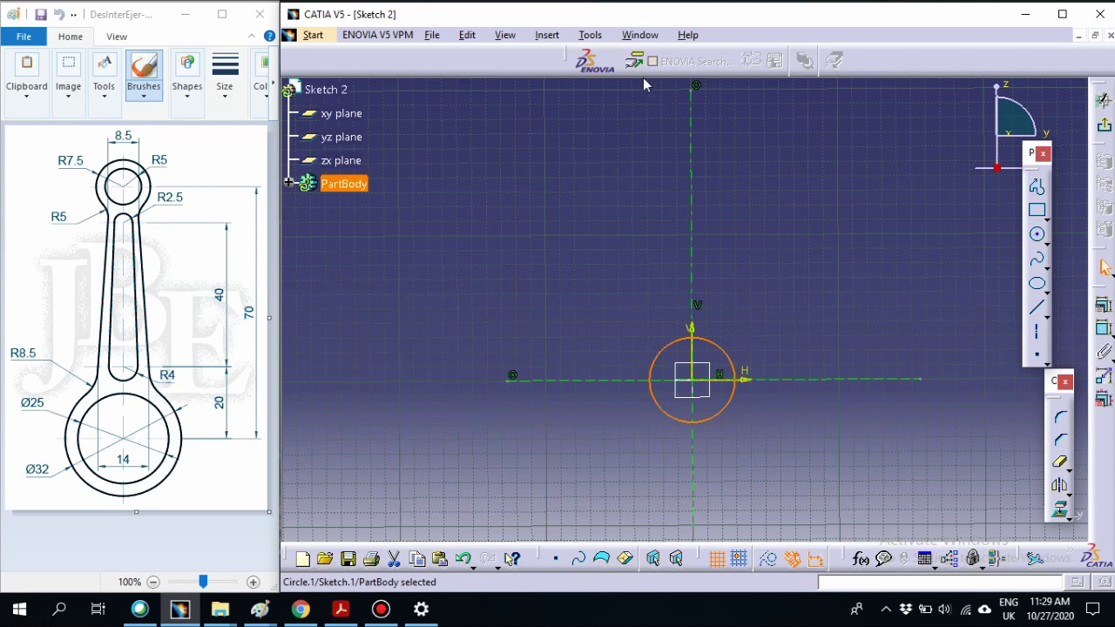
left_click(592, 36)
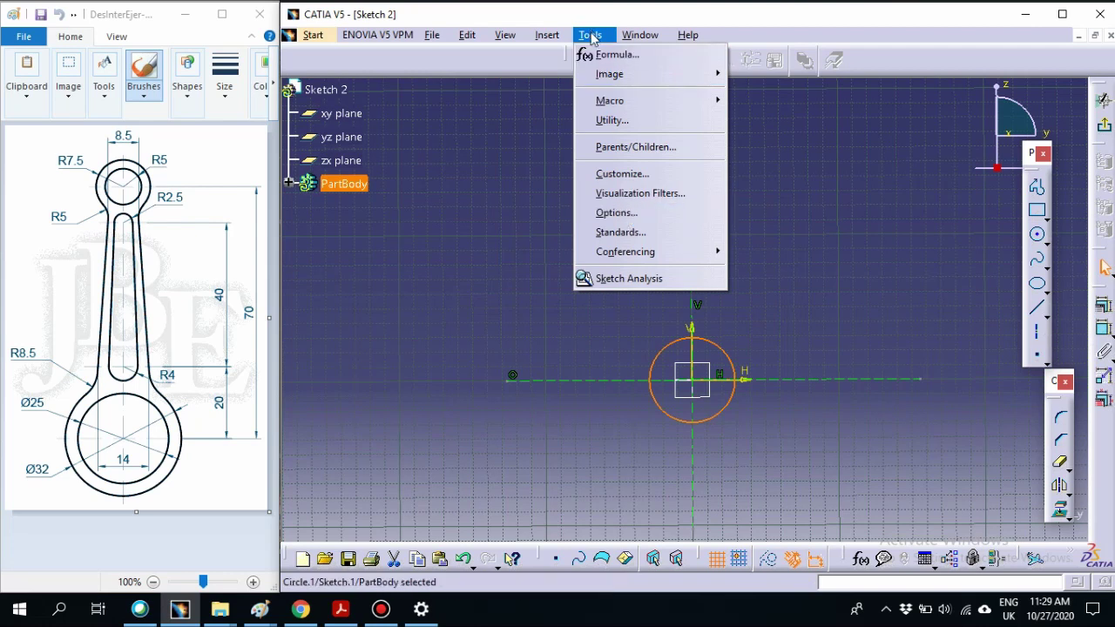
left_click(623, 213)
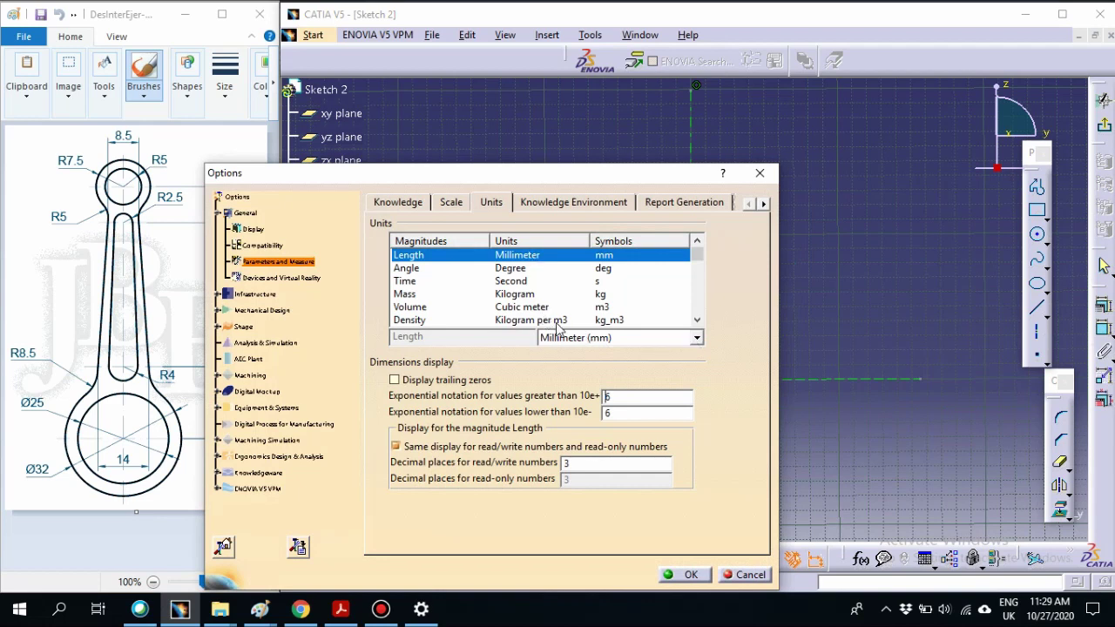
left_click(691, 573)
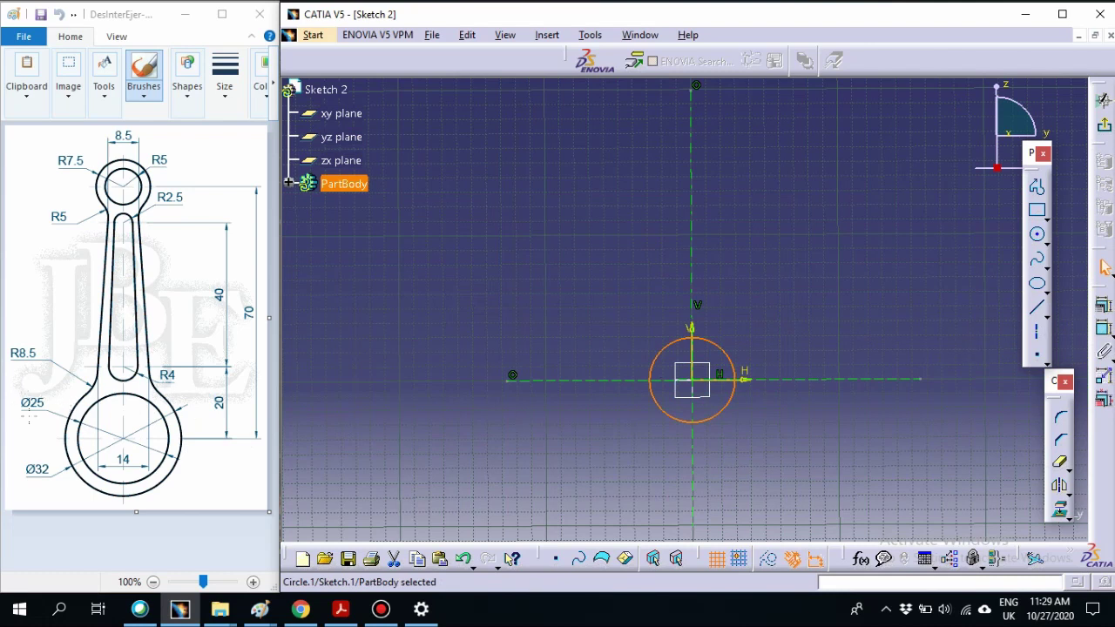
- Dimension the origin circle as a diameter and set it to 25 mm
left_click(1104, 328)
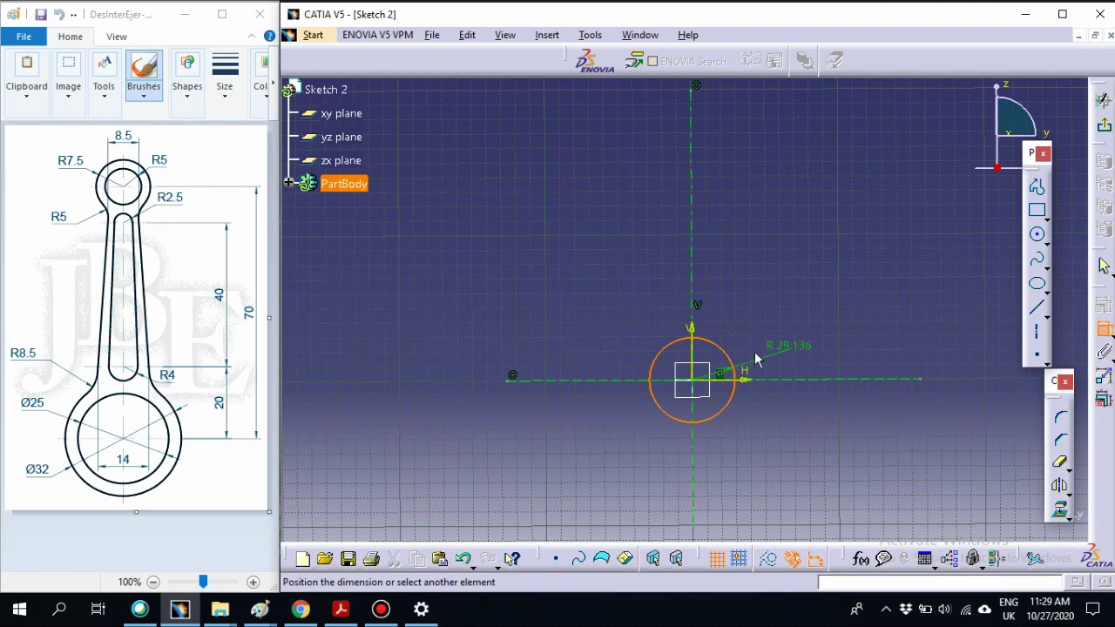
left_click(597, 350)
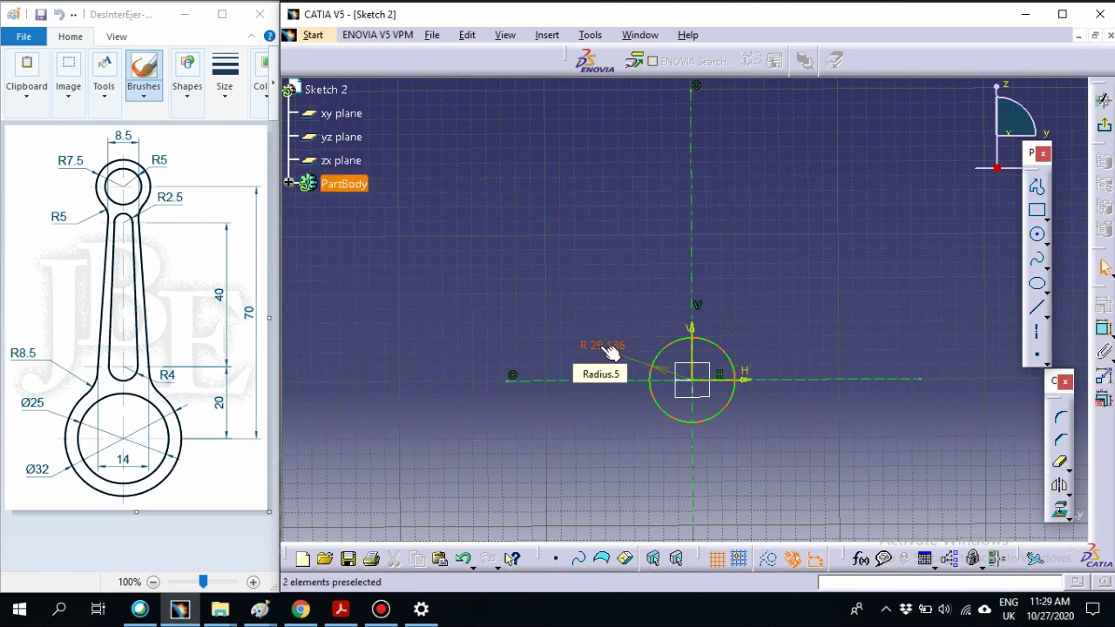
double_click(610, 350)
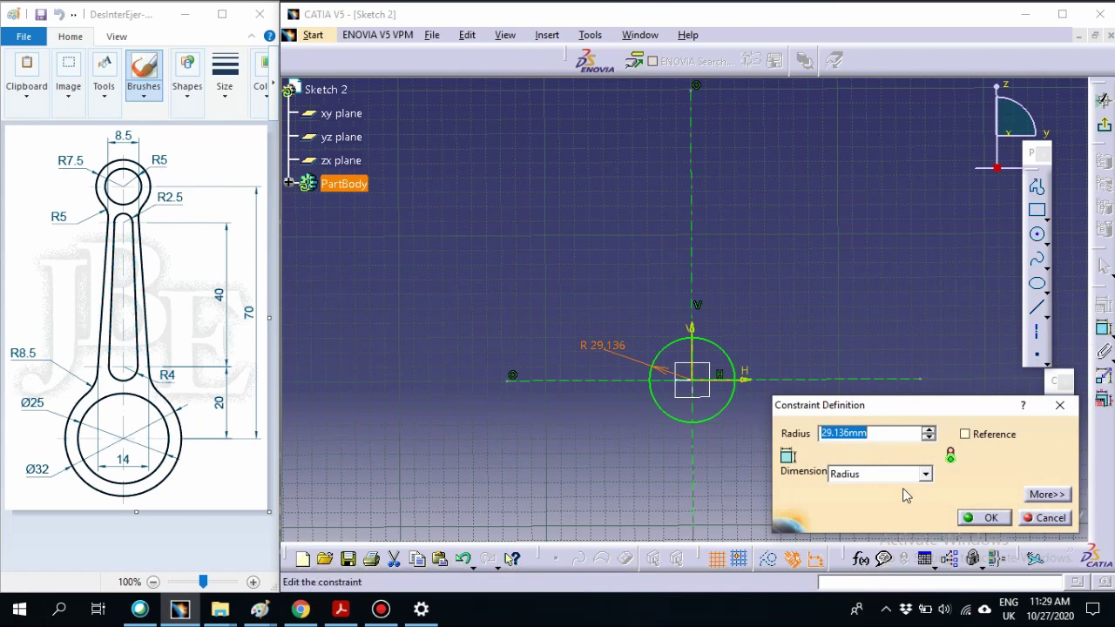
left_click(926, 476)
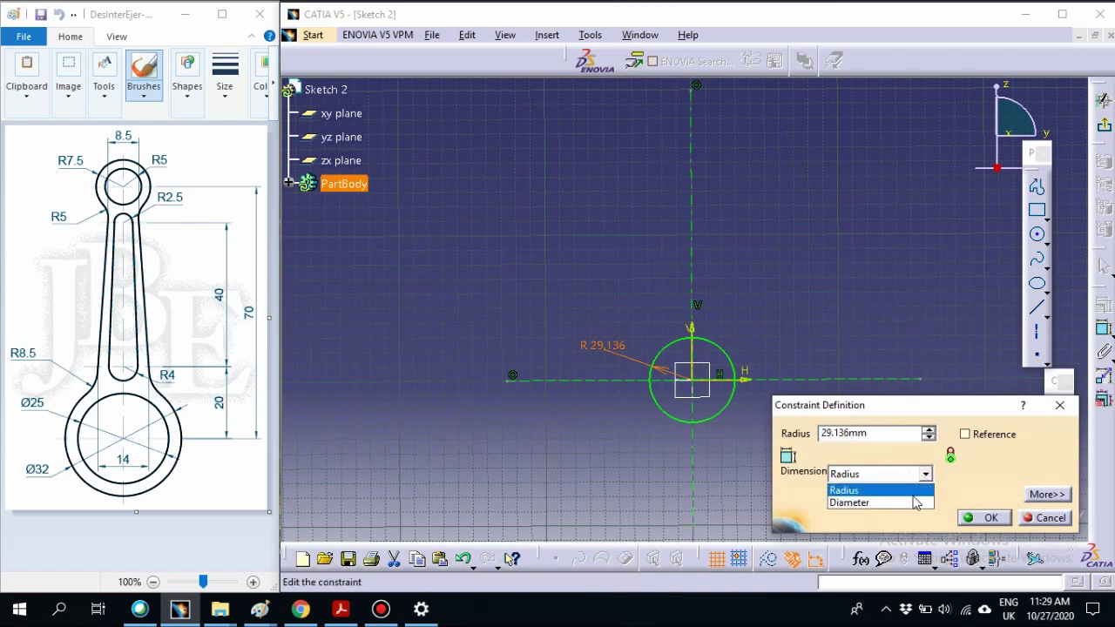
left_click(911, 503)
double_click(893, 432)
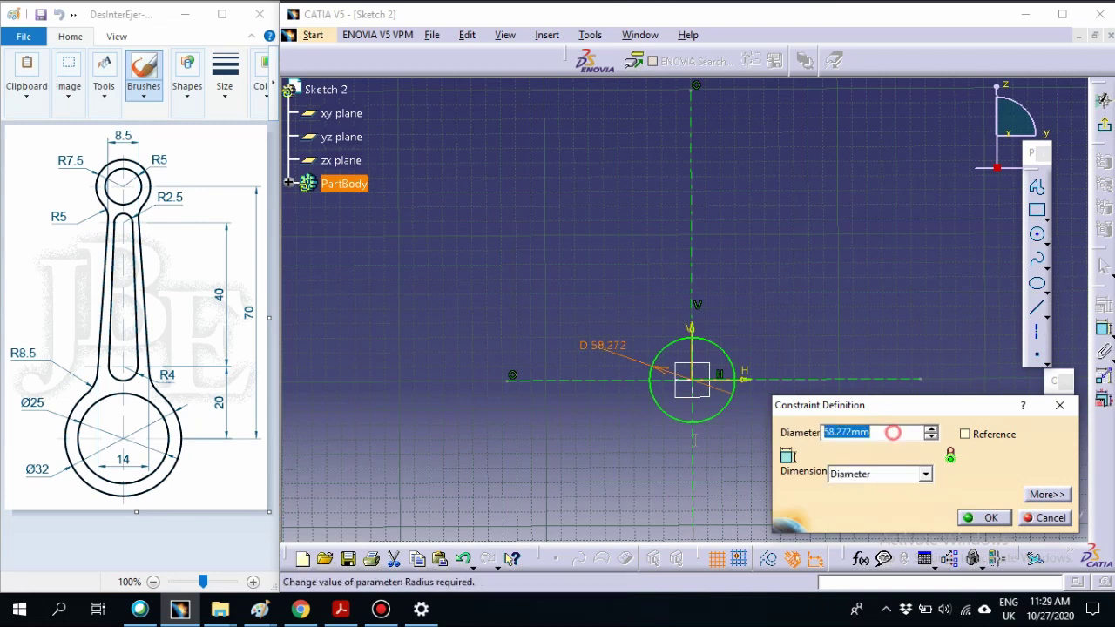
type("25")
key("Return")
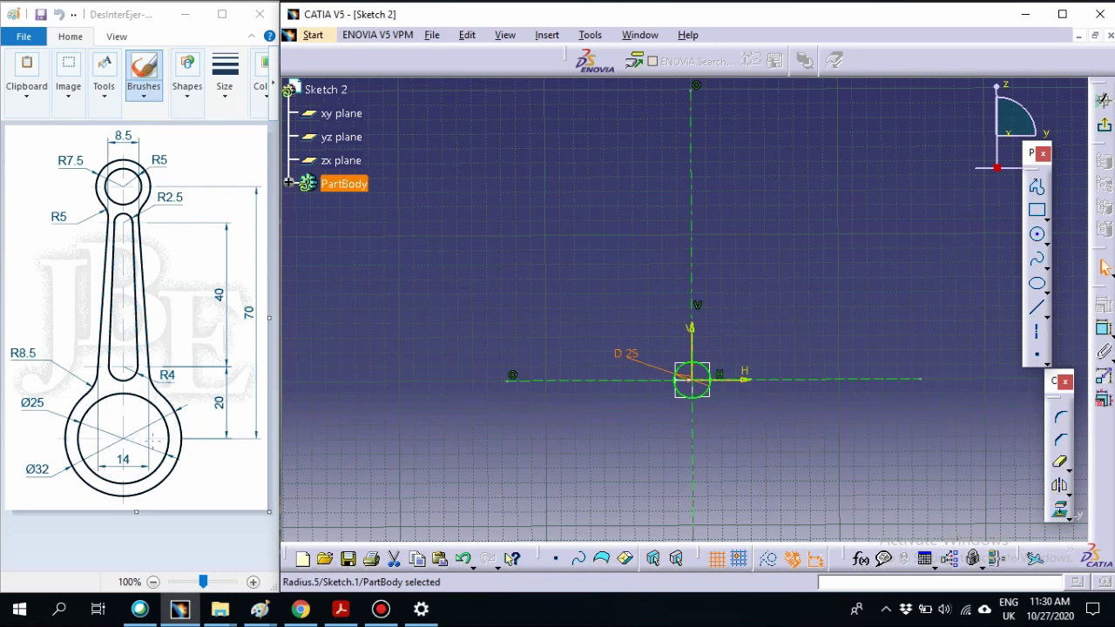
- Draw a second origin-centred circle and constrain its diameter to 32 mm
left_click(1037, 235)
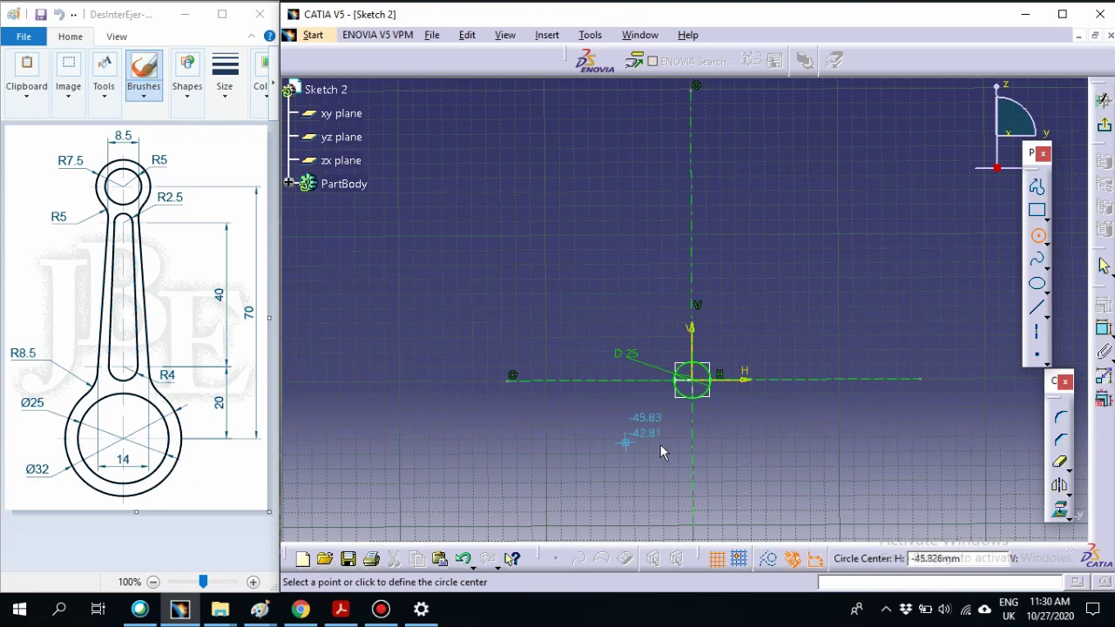
left_click(698, 382)
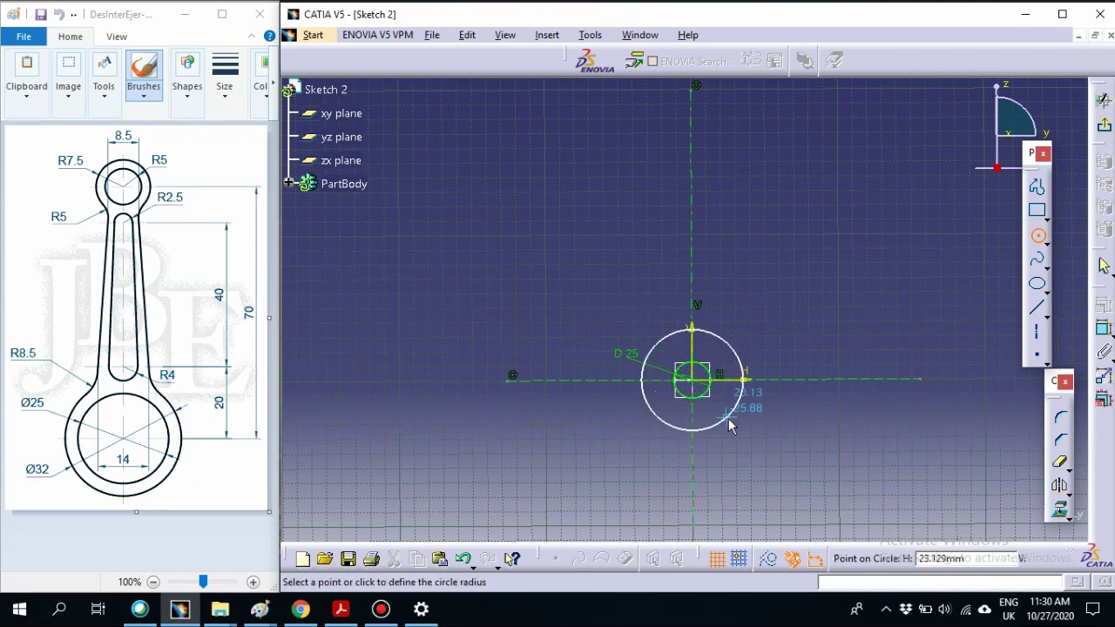
left_click(728, 418)
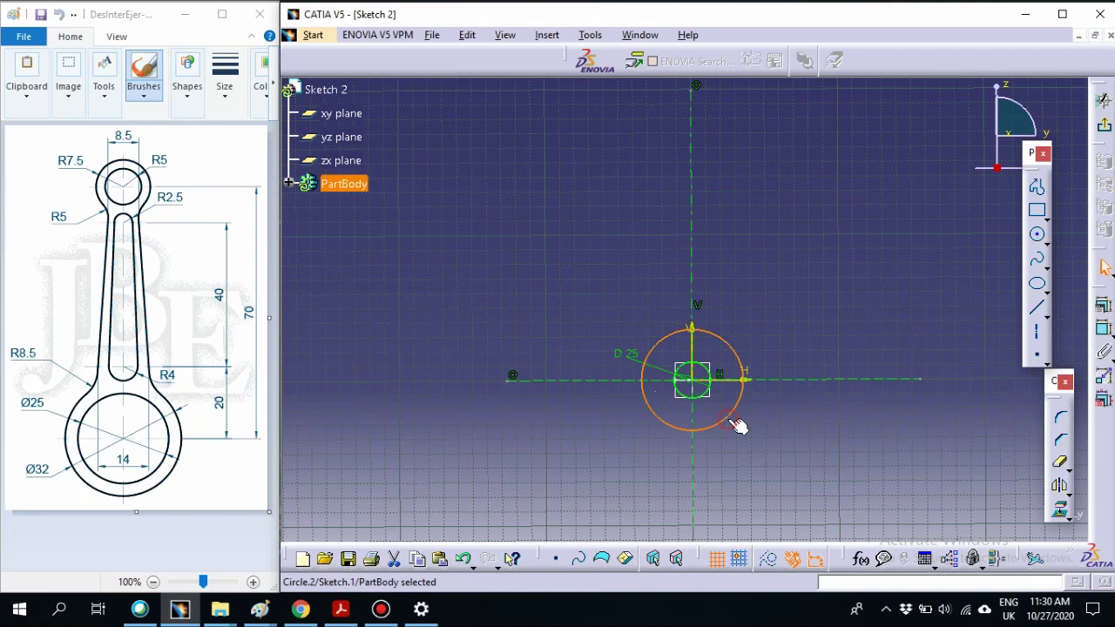
left_click(1104, 330)
left_click(778, 407)
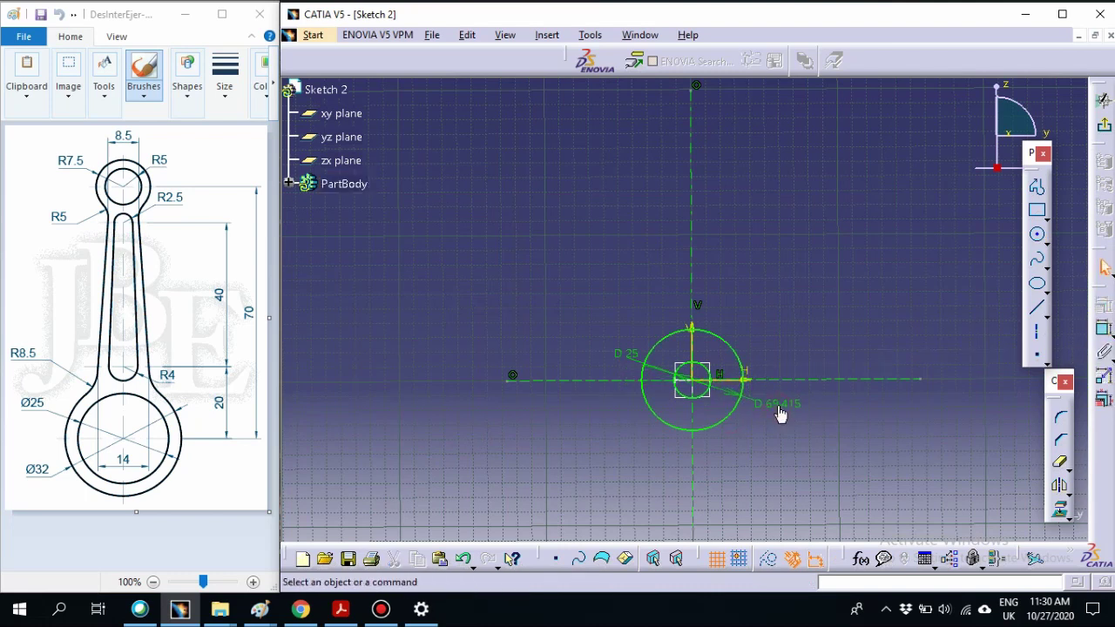
double_click(781, 415)
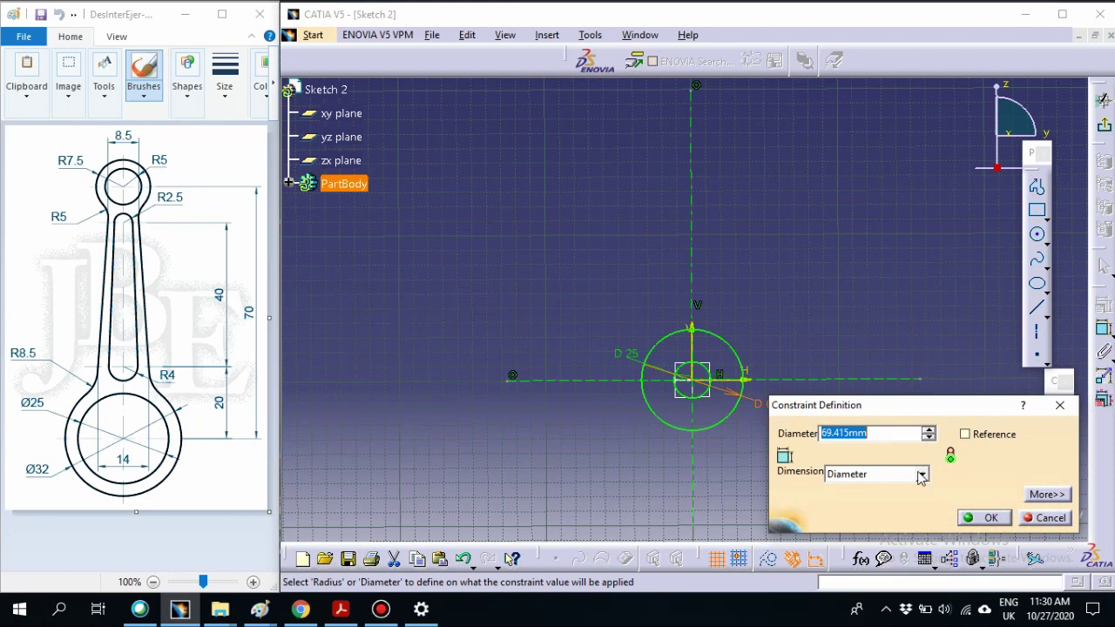
type("32")
key("Return")
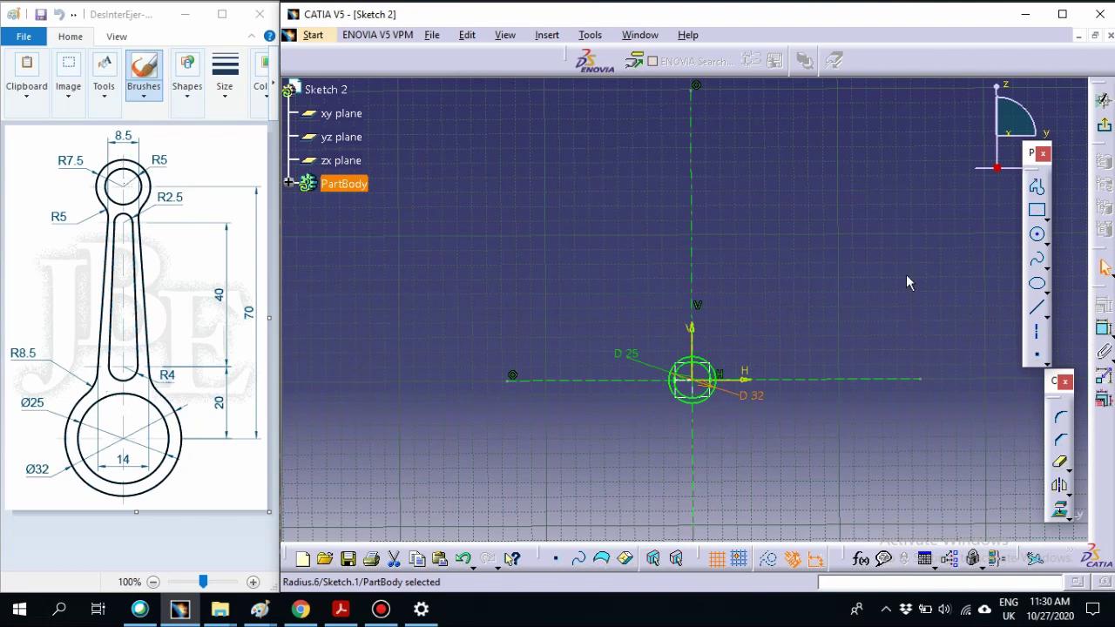
- Draw a circle on the vertical axis above the origin and give it a radius dimension of 25
left_click(1039, 237)
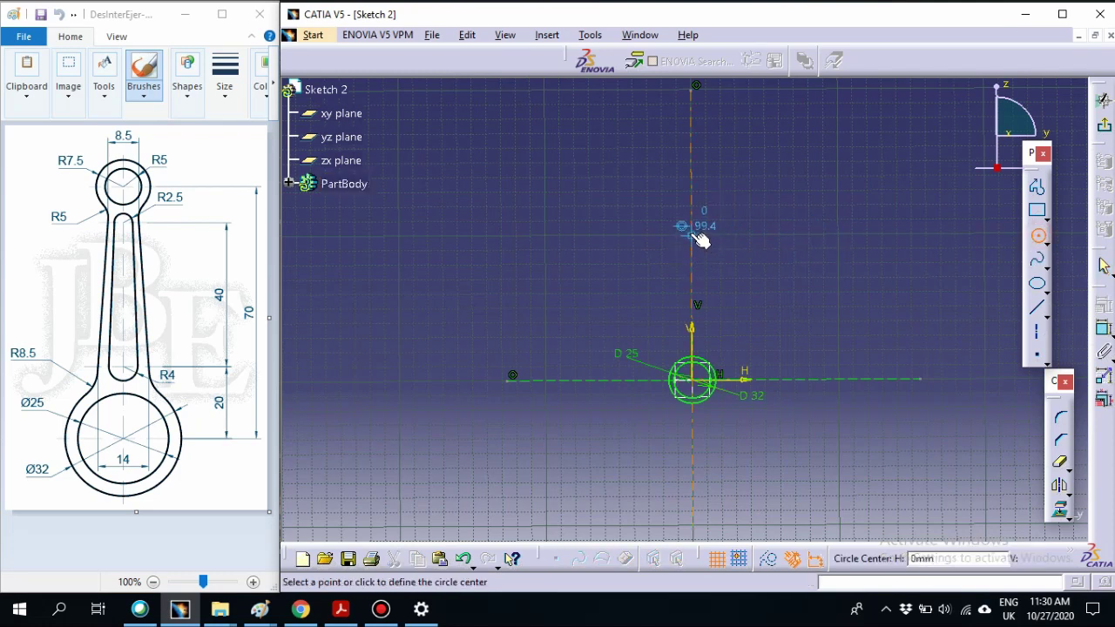
left_click(693, 236)
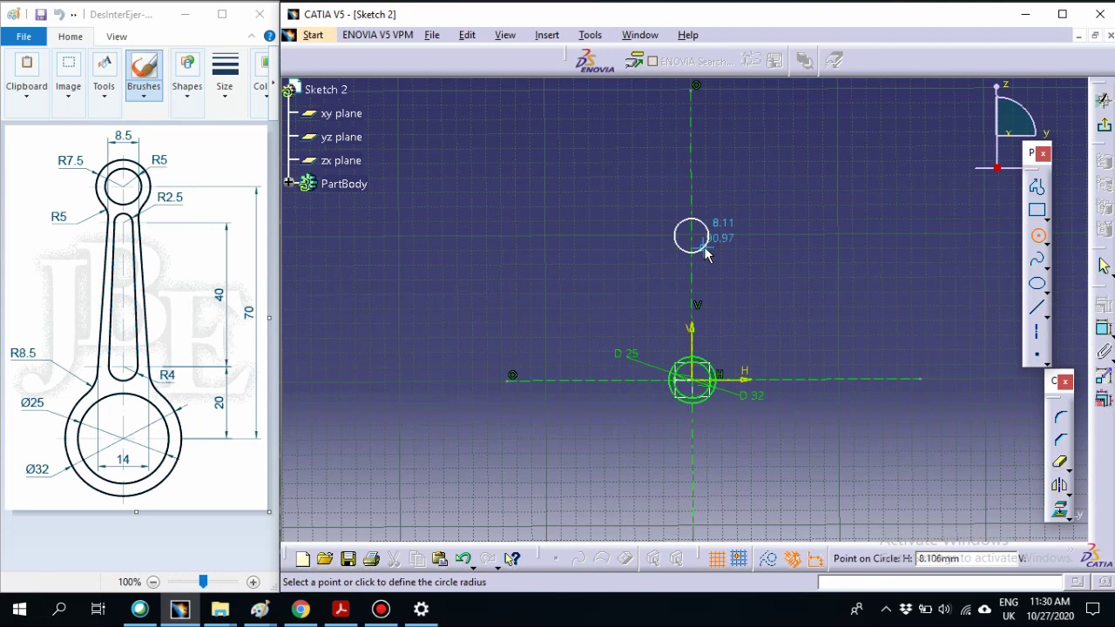
left_click(706, 254)
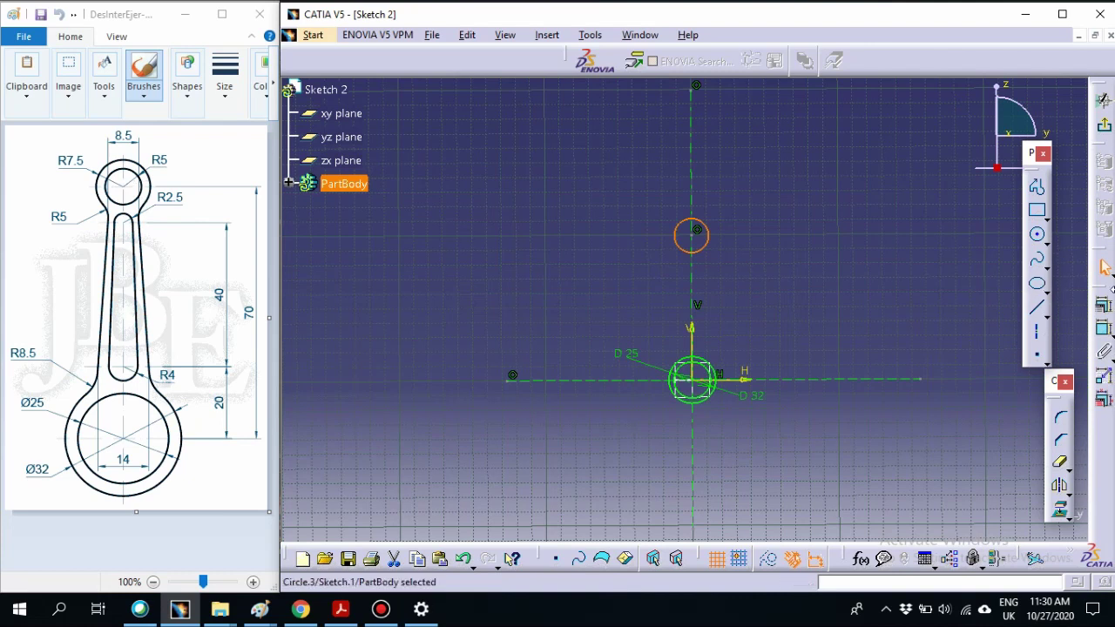
left_click(1104, 329)
left_click(736, 209)
double_click(732, 205)
left_click(922, 474)
left_click(906, 492)
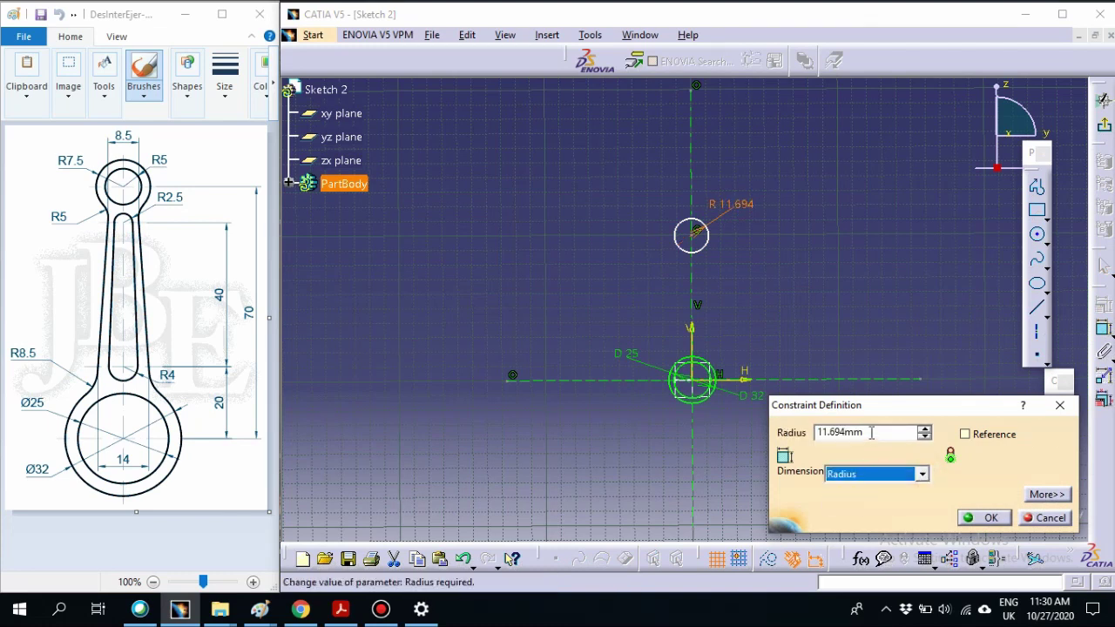
double_click(867, 432)
type("25")
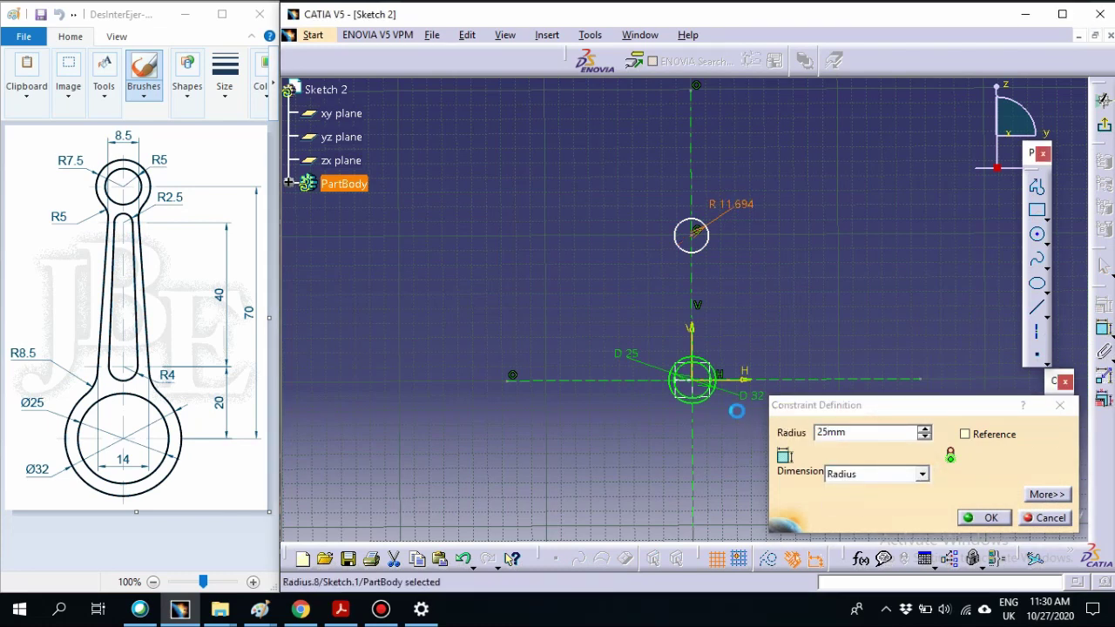
key("Return")
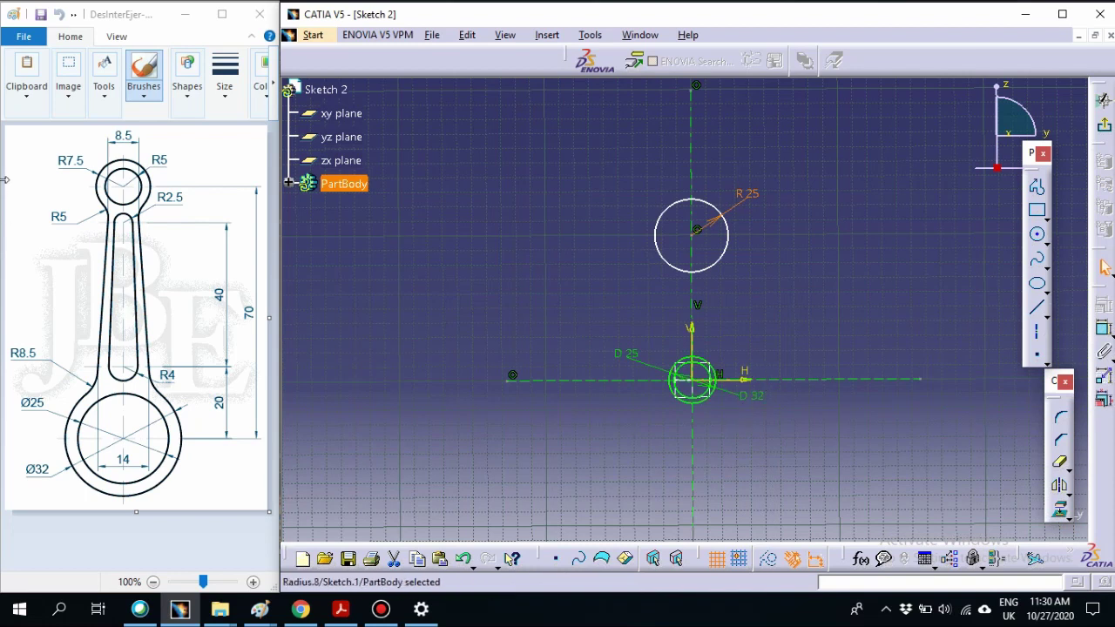
- Change the top circle's radius from 25 to 5 mm
double_click(751, 196)
type("5")
key("Return")
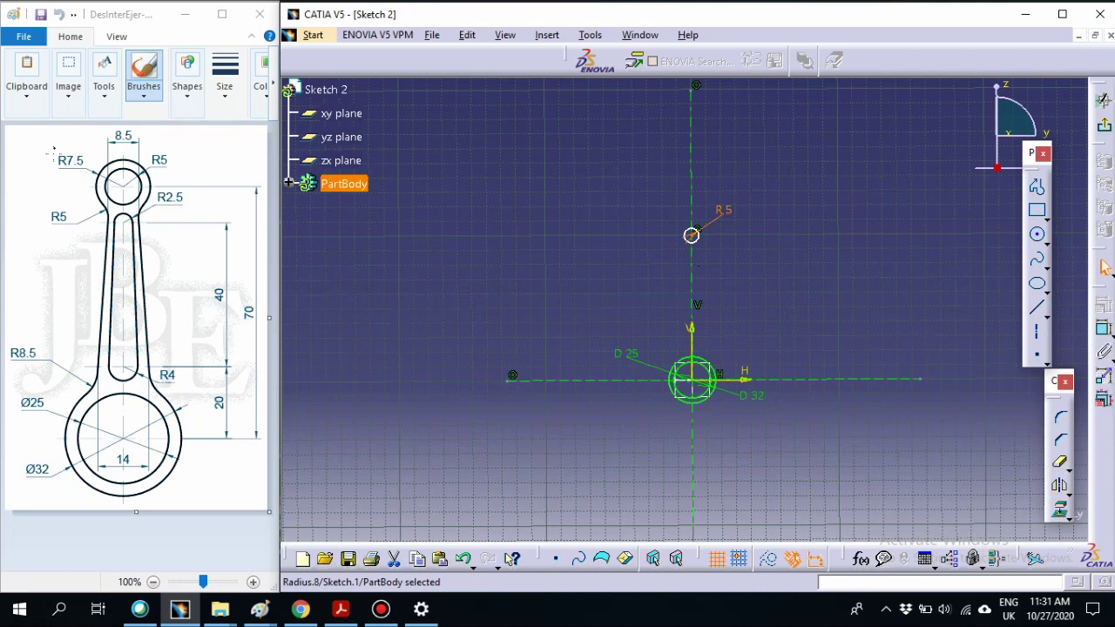
- Draw a circle concentric with the R 5 circle and open its R 12.133 radius for editing
left_click(1037, 234)
left_click(691, 237)
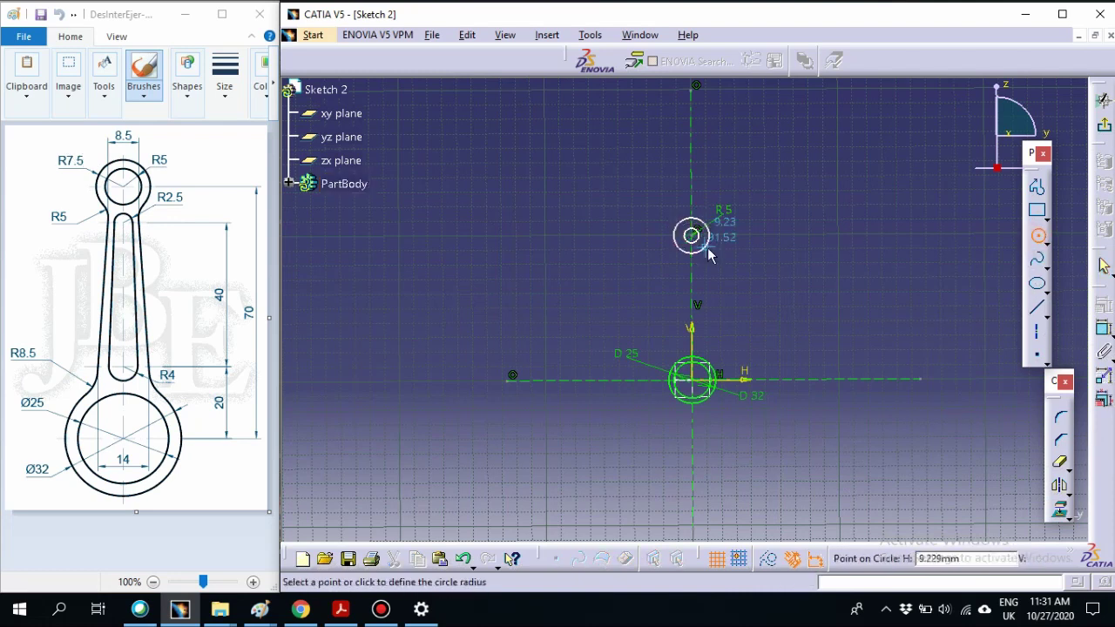
left_click(705, 246)
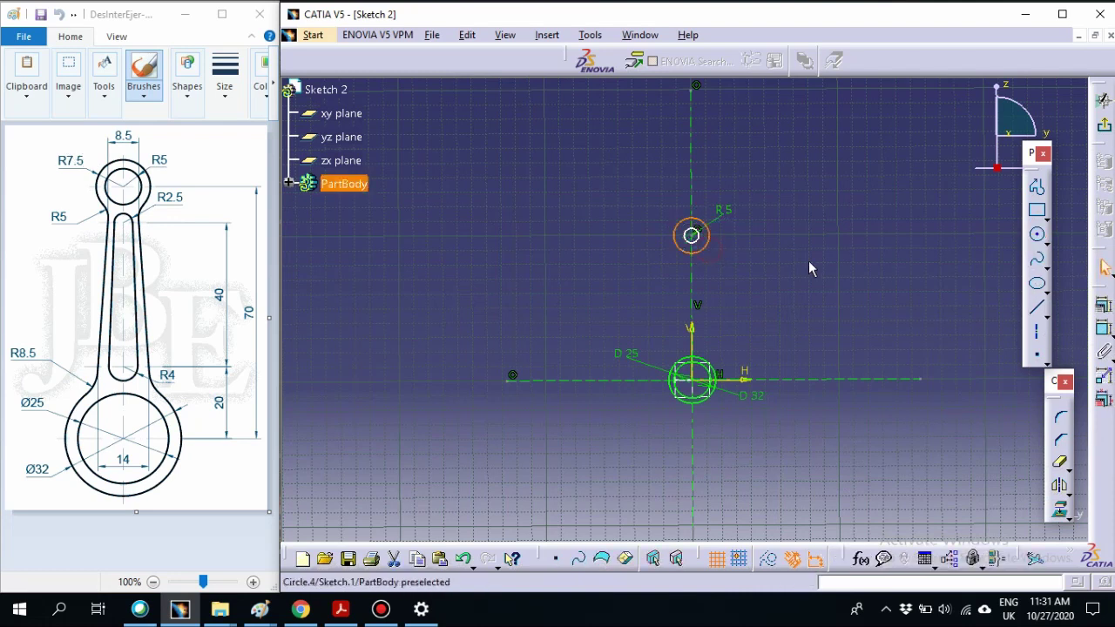
left_click(1104, 329)
left_click(676, 228)
left_click(642, 208)
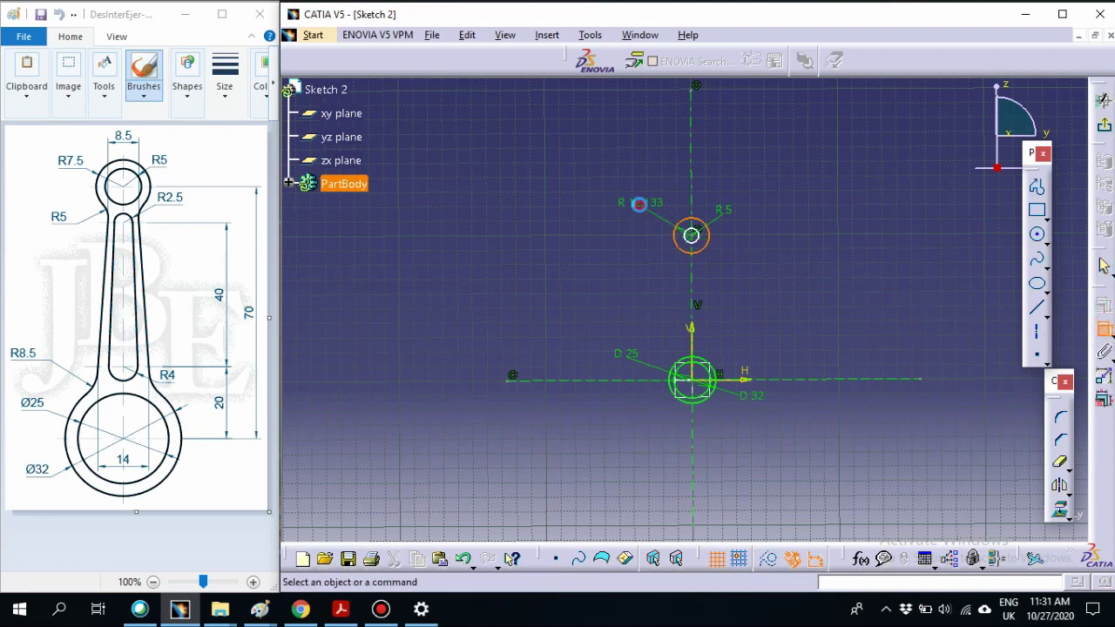
double_click(642, 208)
- Set the outer top circle's radius to 7.5 mm
type("7")
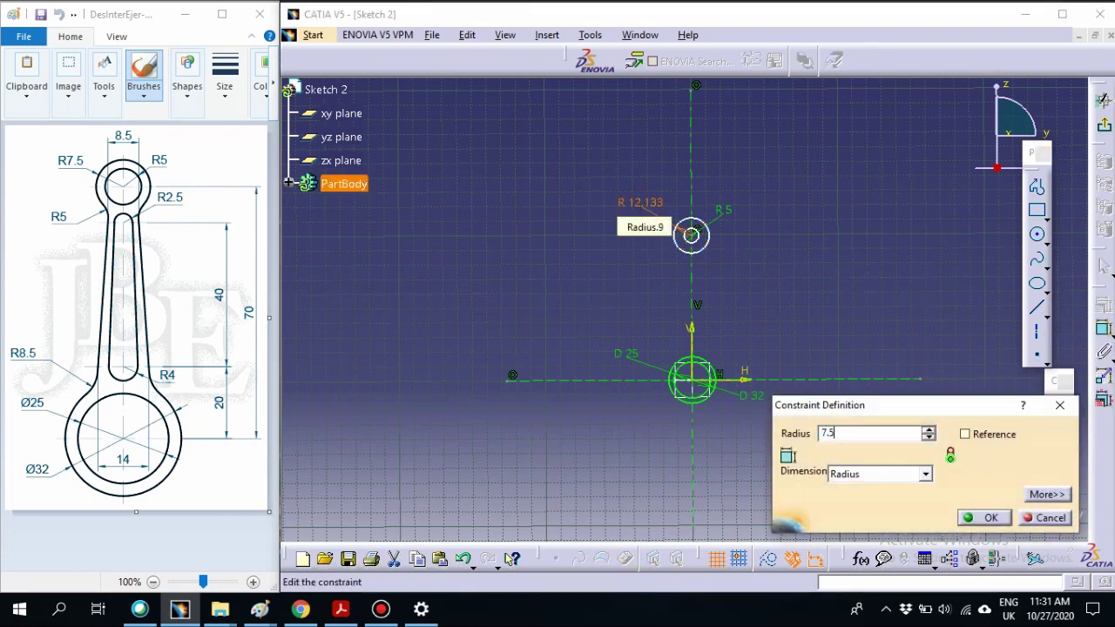
type(".5")
key("Return")
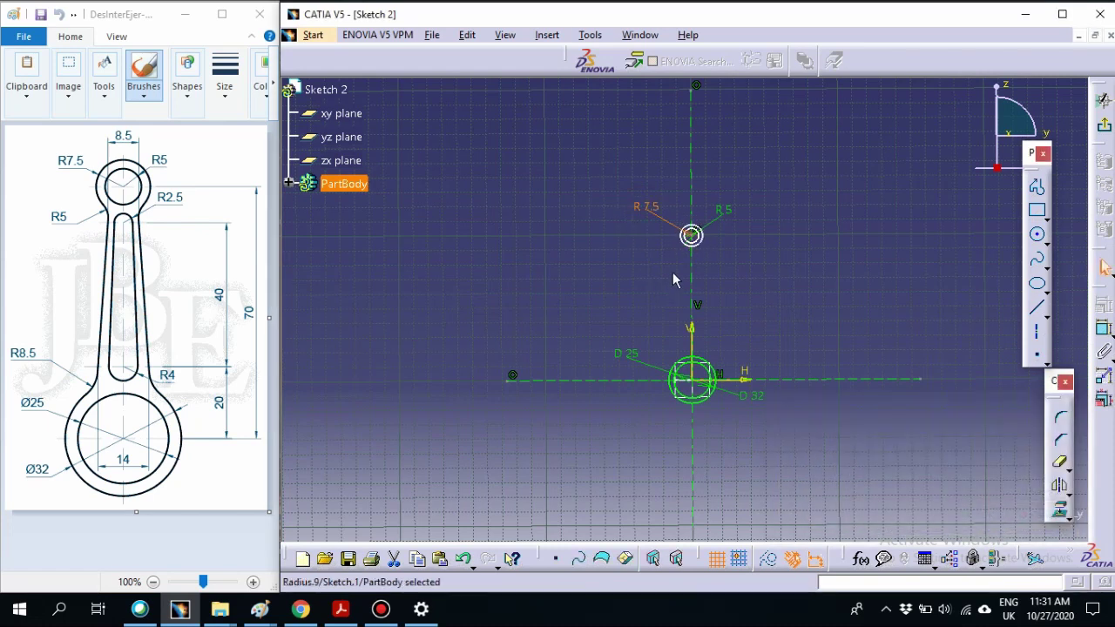
left_click(693, 237)
- Constrain the top circle centre to sit 70 mm above the origin
left_click(1104, 332)
left_click(700, 385)
left_click(692, 235)
left_click(823, 302)
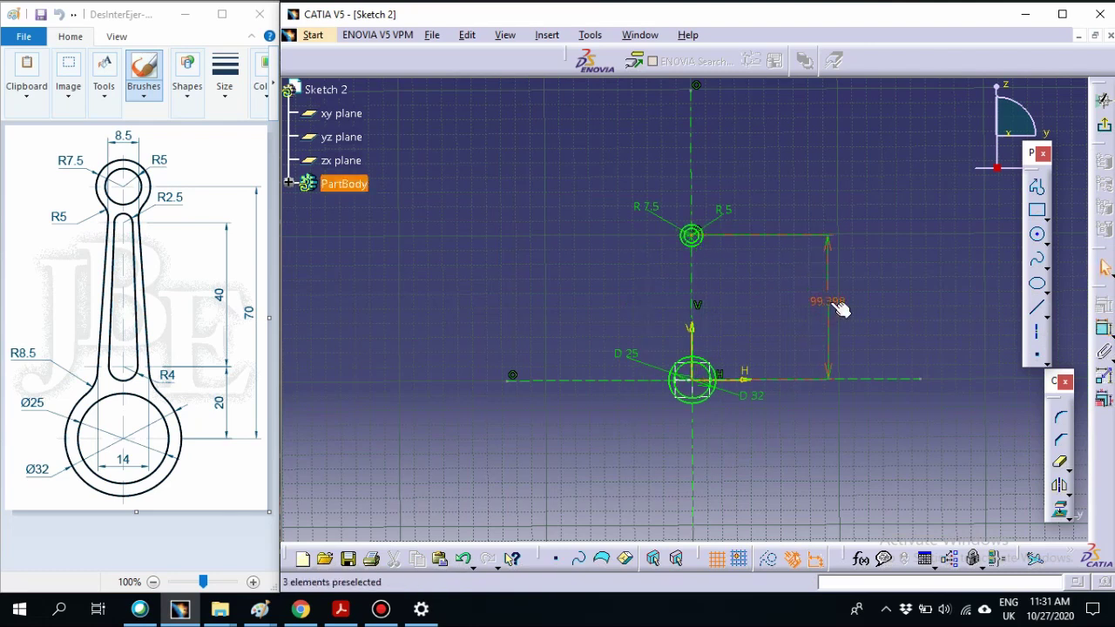
double_click(834, 306)
type("7")
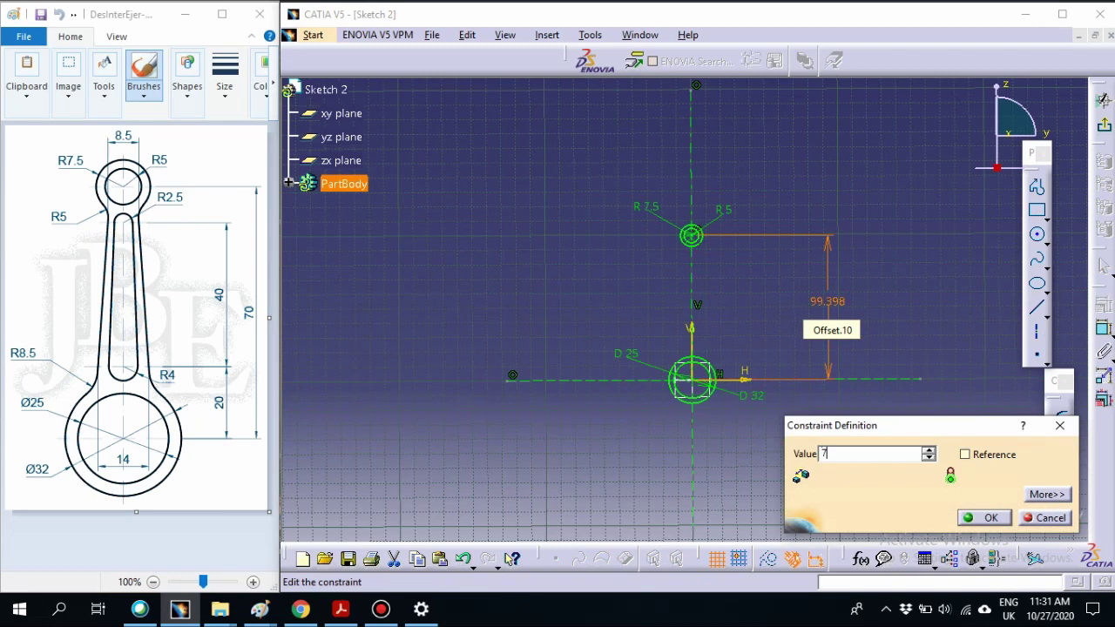
type("0mm")
key("Return")
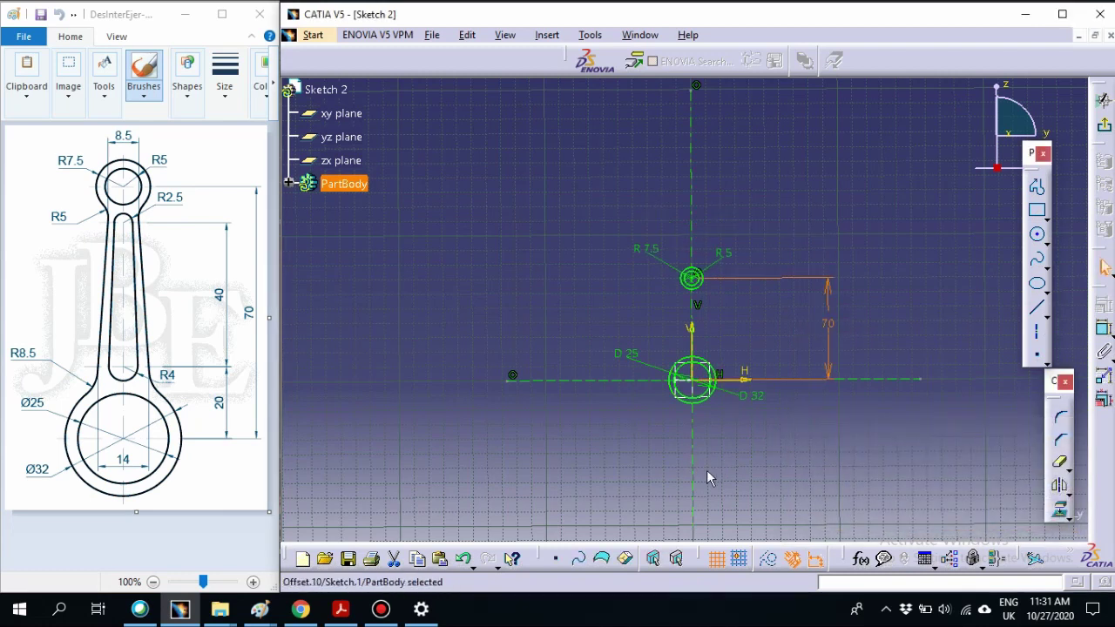
mouse_move(829, 445)
middle_mouse_down()
mouse_move(839, 355)
mouse_move(829, 314)
mouse_move(804, 300)
middle_mouse_up()
left_click(826, 405)
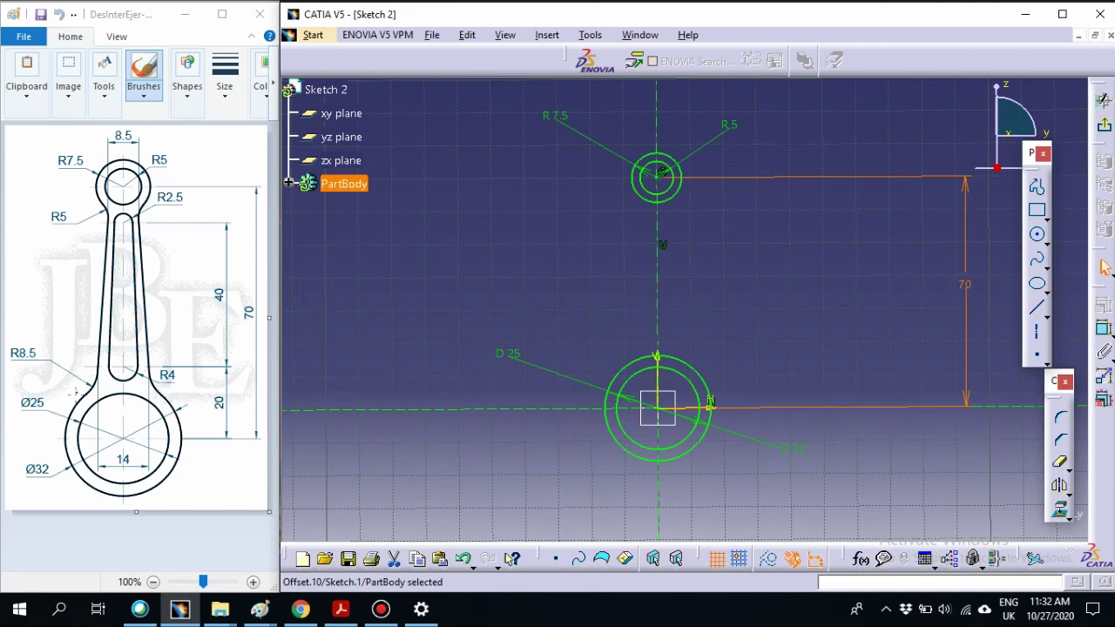
- Draw a small circle between the bosses and constrain its radius to 4 mm
left_click(1036, 233)
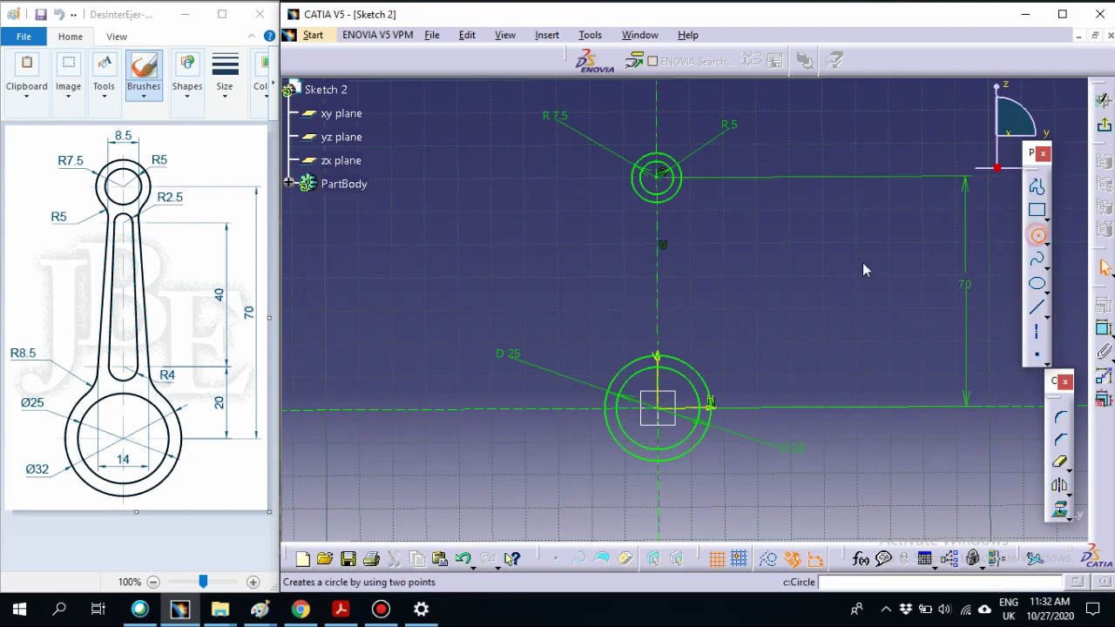
left_click(656, 313)
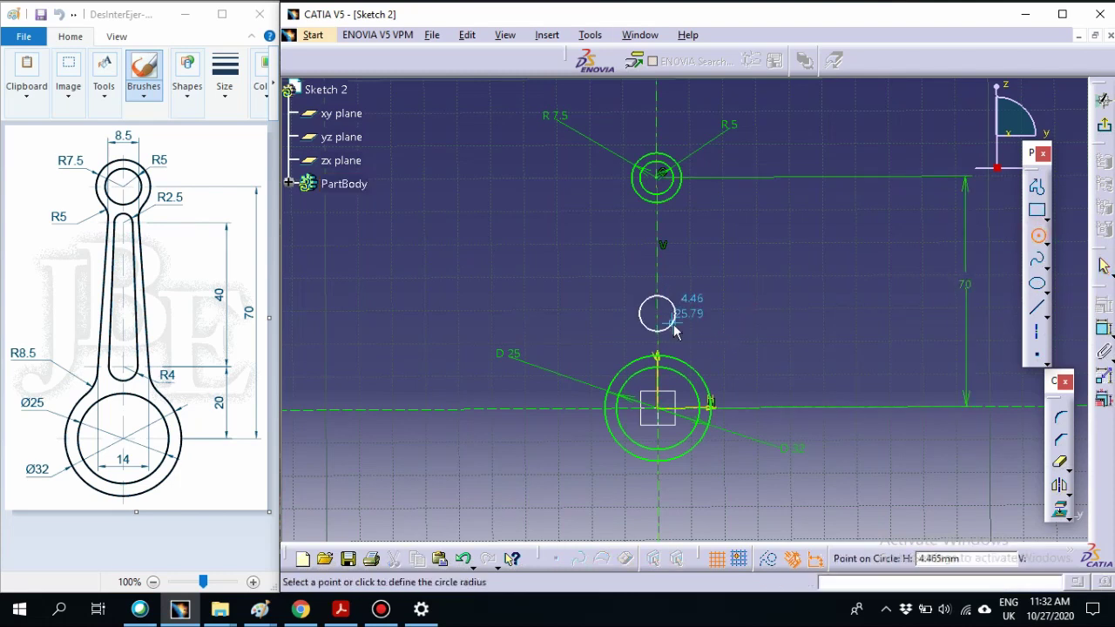
left_click(673, 324)
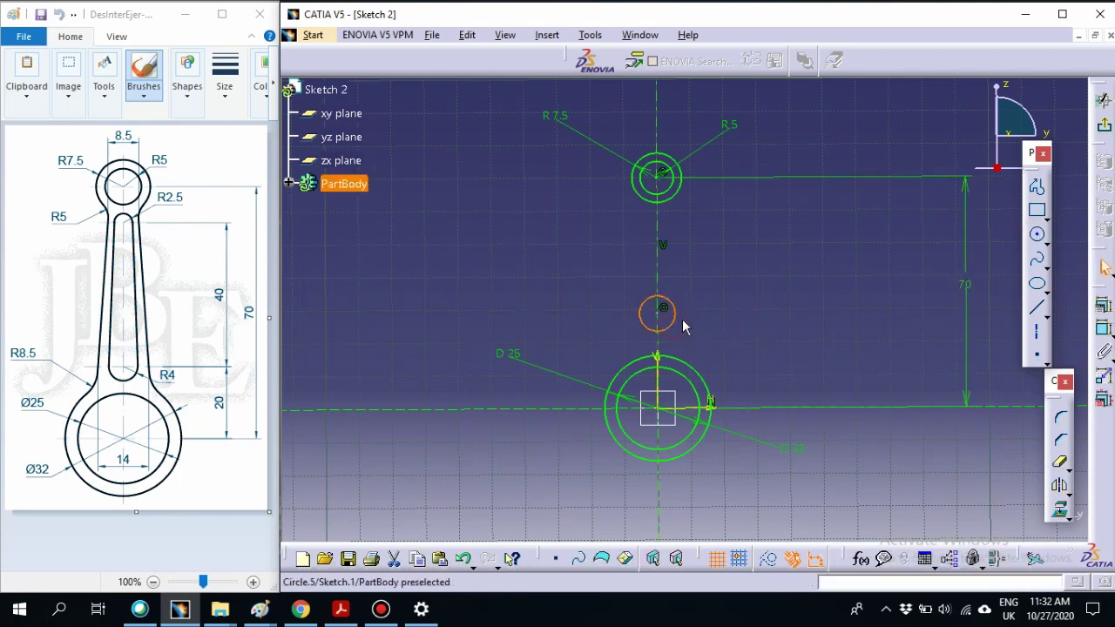
left_click(1106, 326)
left_click(742, 325)
double_click(742, 325)
type("4")
key("Return")
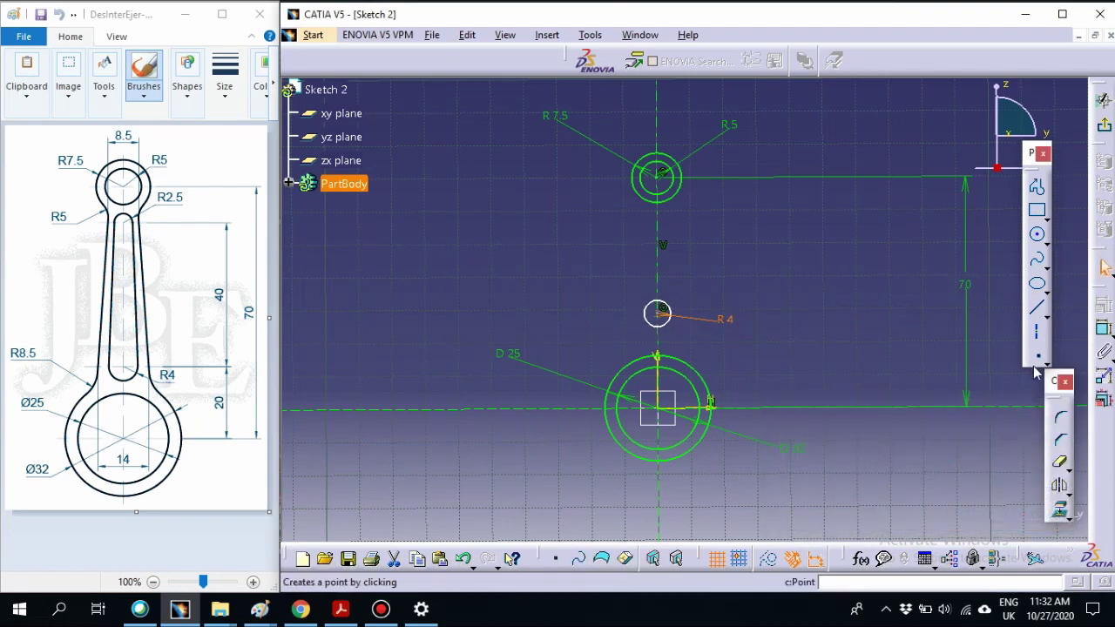
- Make the R 4 circle tangent to the Ø32 boss circle
left_click(780, 379)
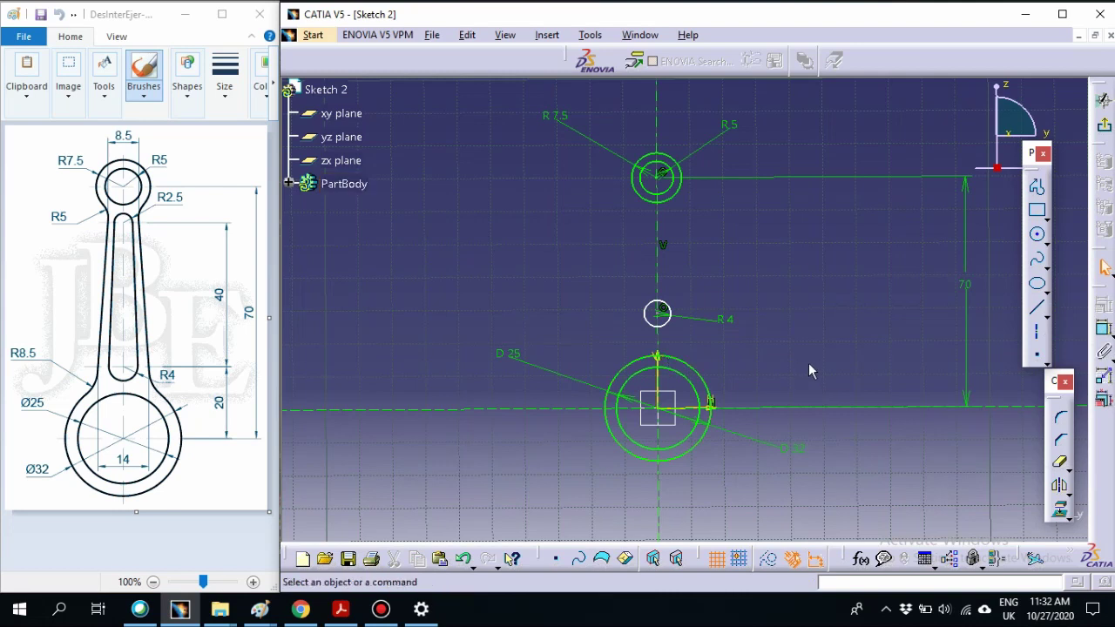
left_click(669, 323)
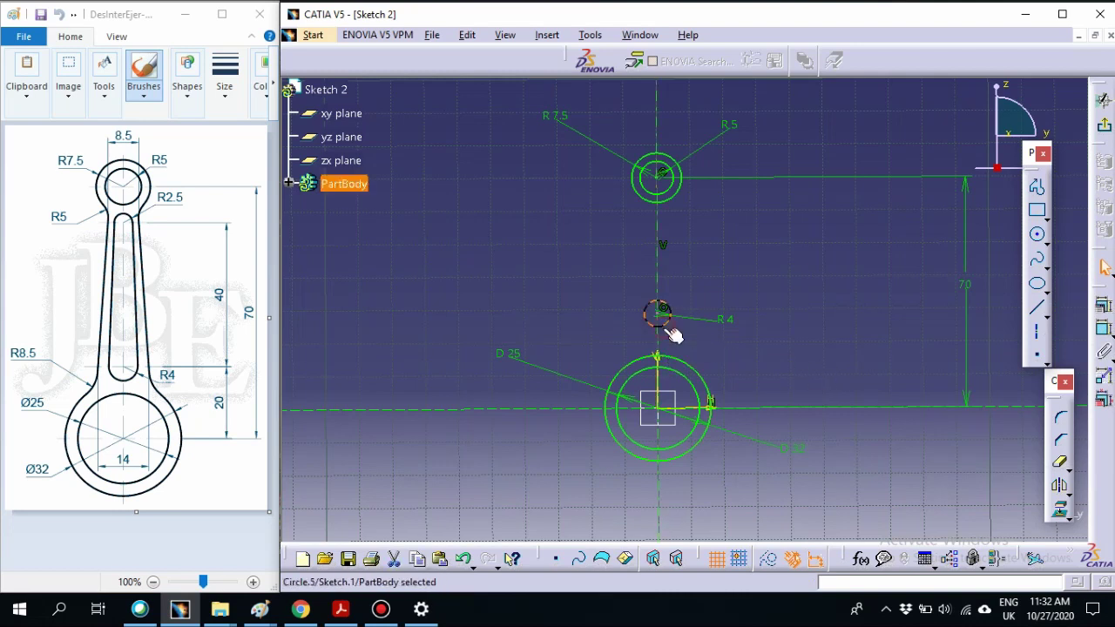
left_click(702, 375, "ctrl")
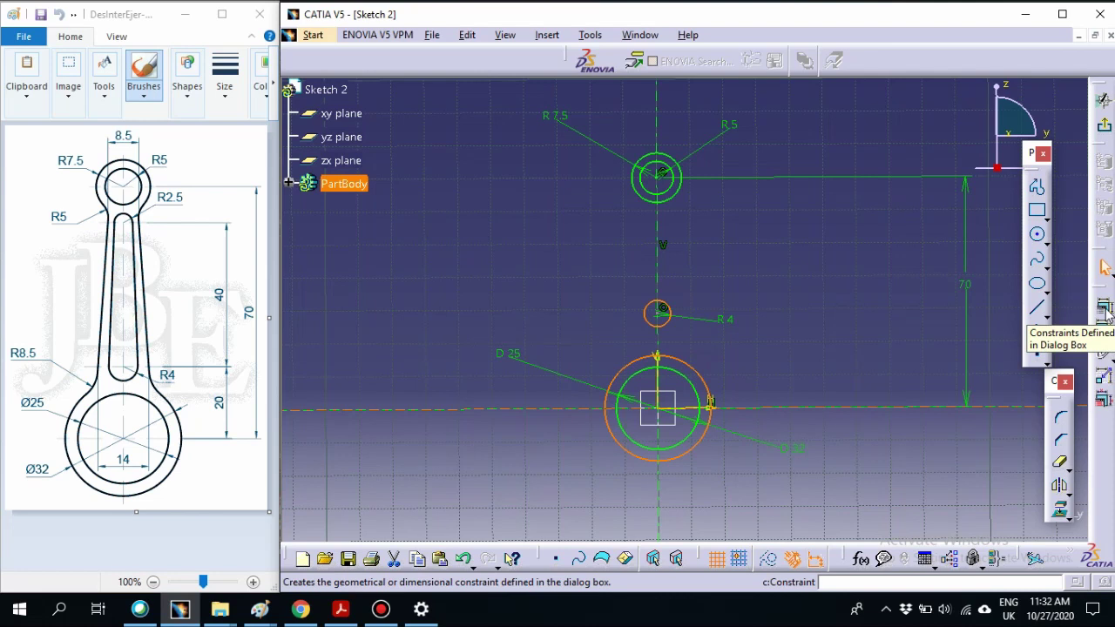
left_click(1105, 312)
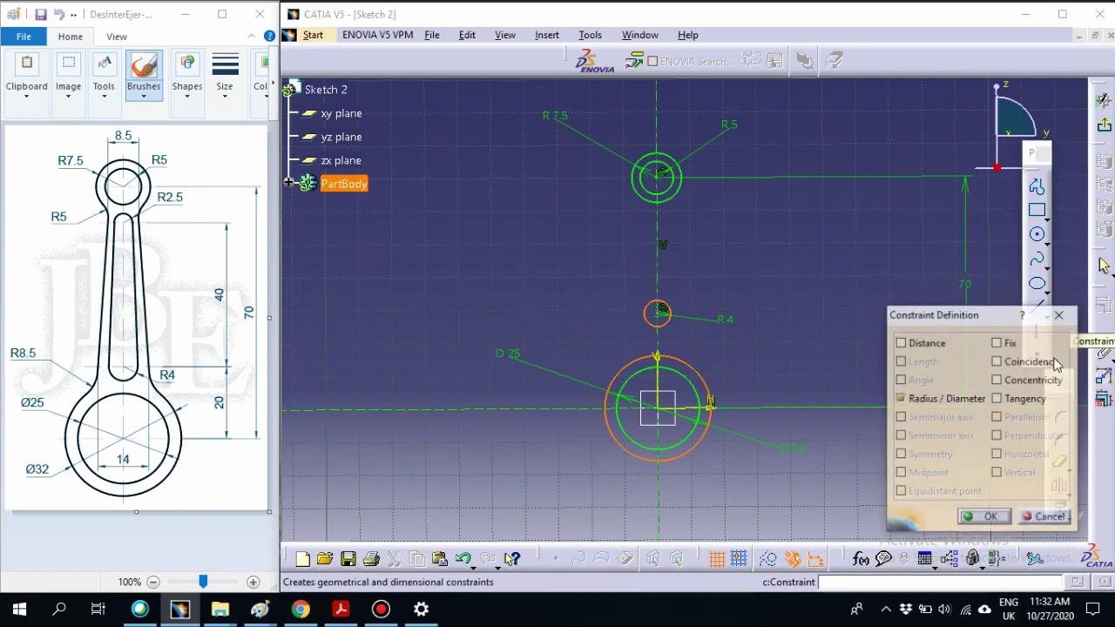
left_click(1000, 399)
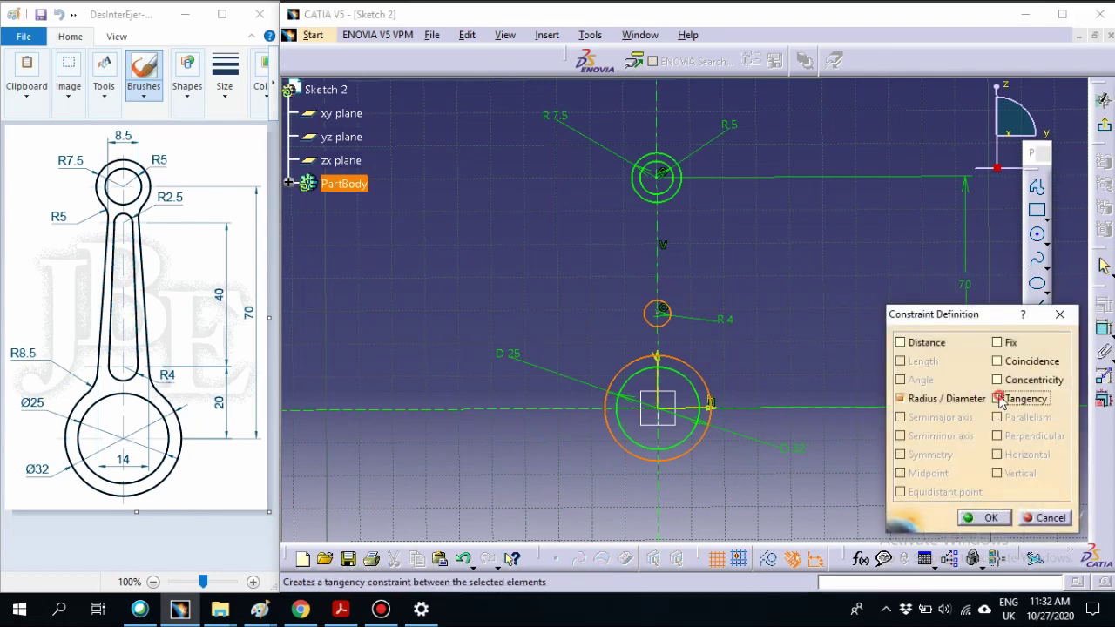
left_click(977, 519)
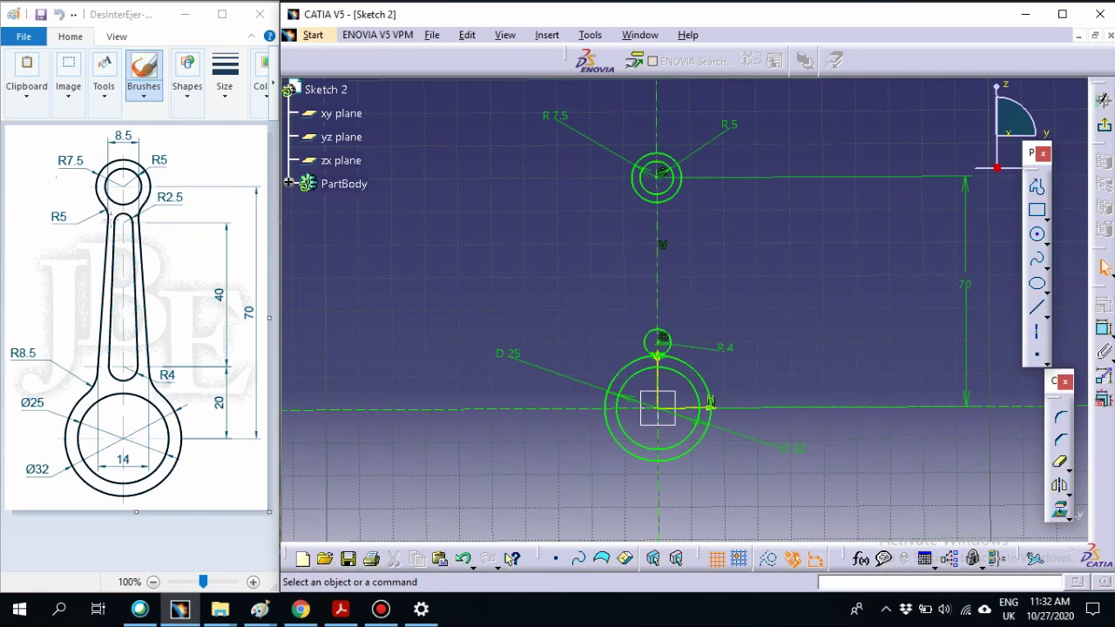
- Draw a small circle below the upper boss and constrain its radius to 2.5 mm
left_click(1038, 235)
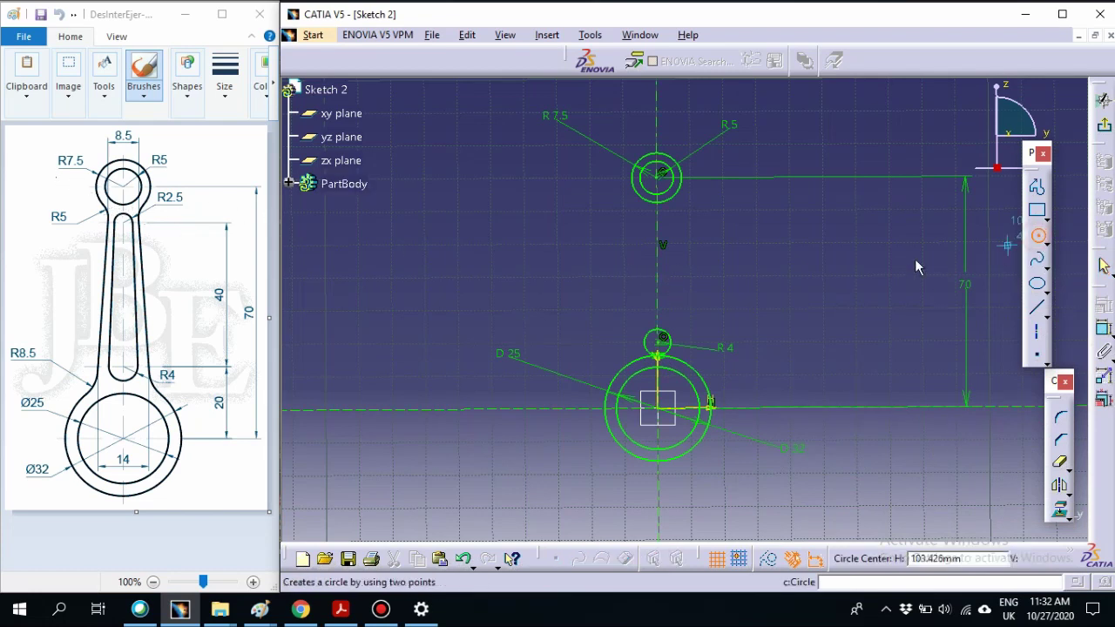
left_click(657, 221)
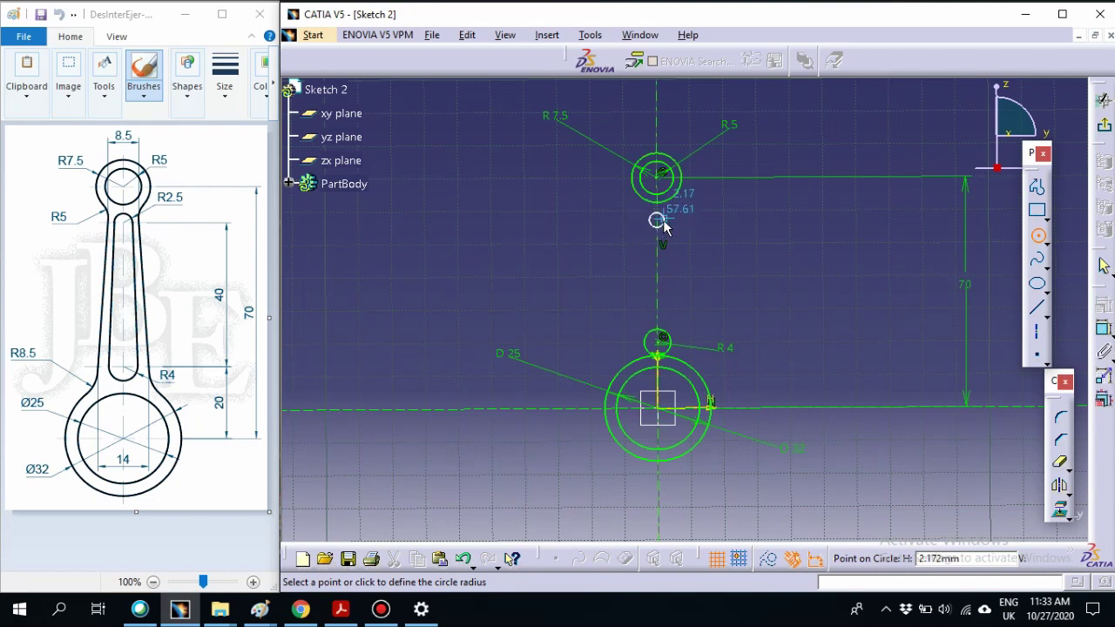
left_click(664, 226)
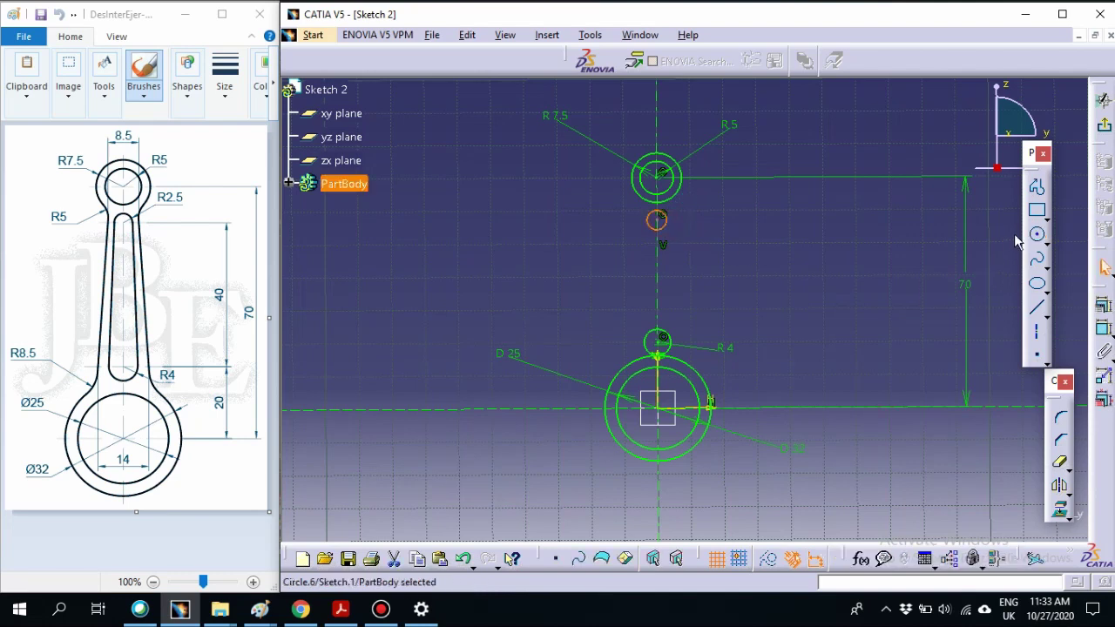
left_click(1099, 332)
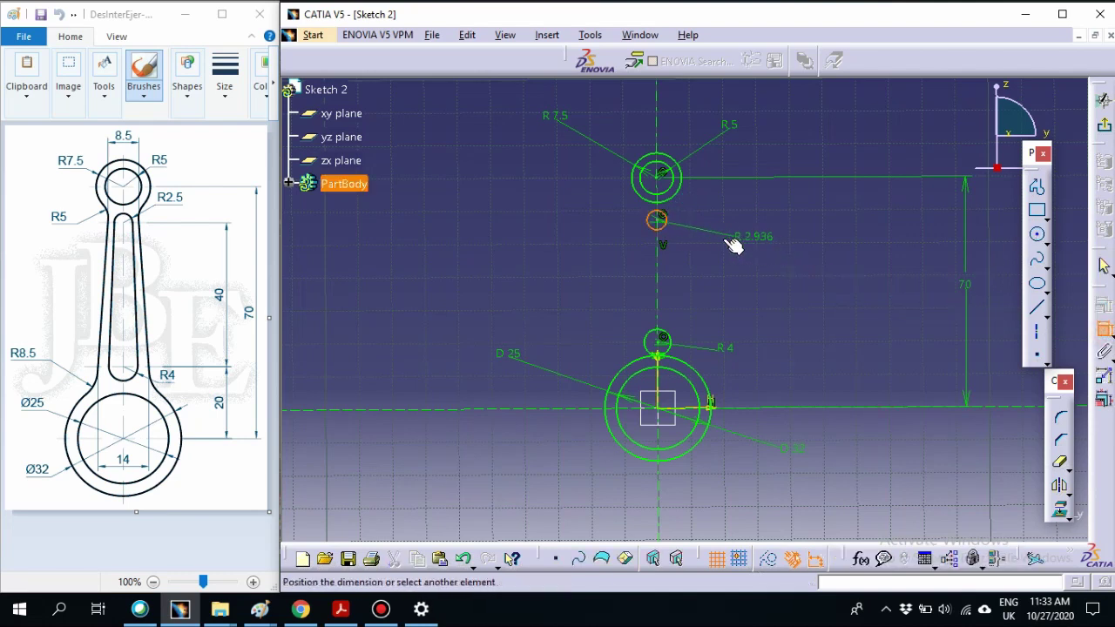
double_click(727, 211)
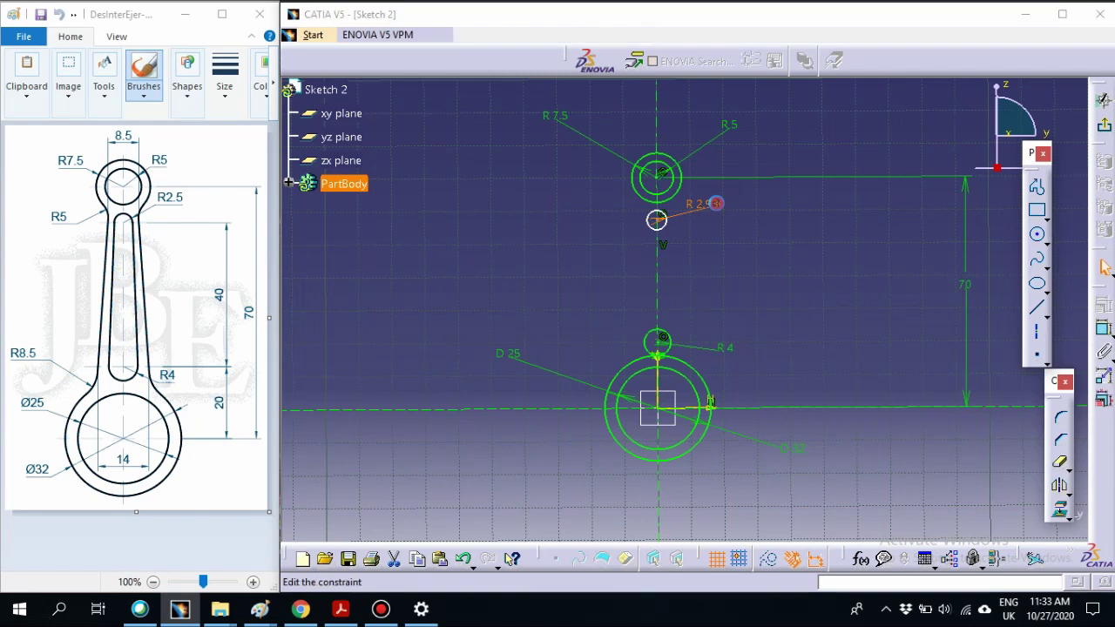
type("2.5")
key("Return")
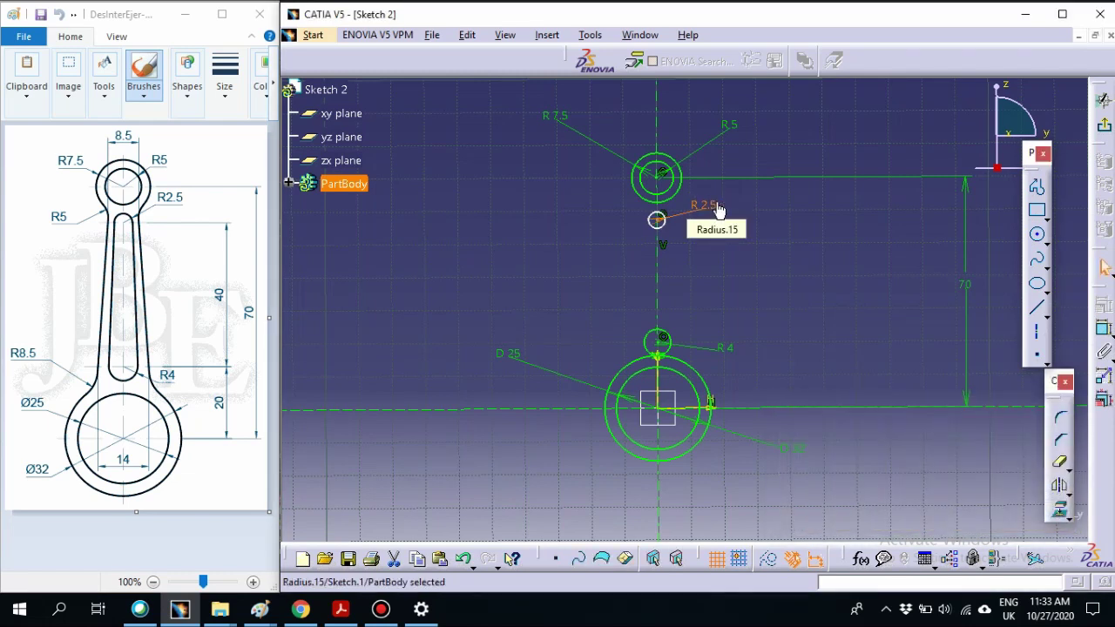
- Attempt a tangency between the R 2.5 and R 7.5 circles, then cancel it
left_click(658, 219)
left_click(677, 193, "ctrl")
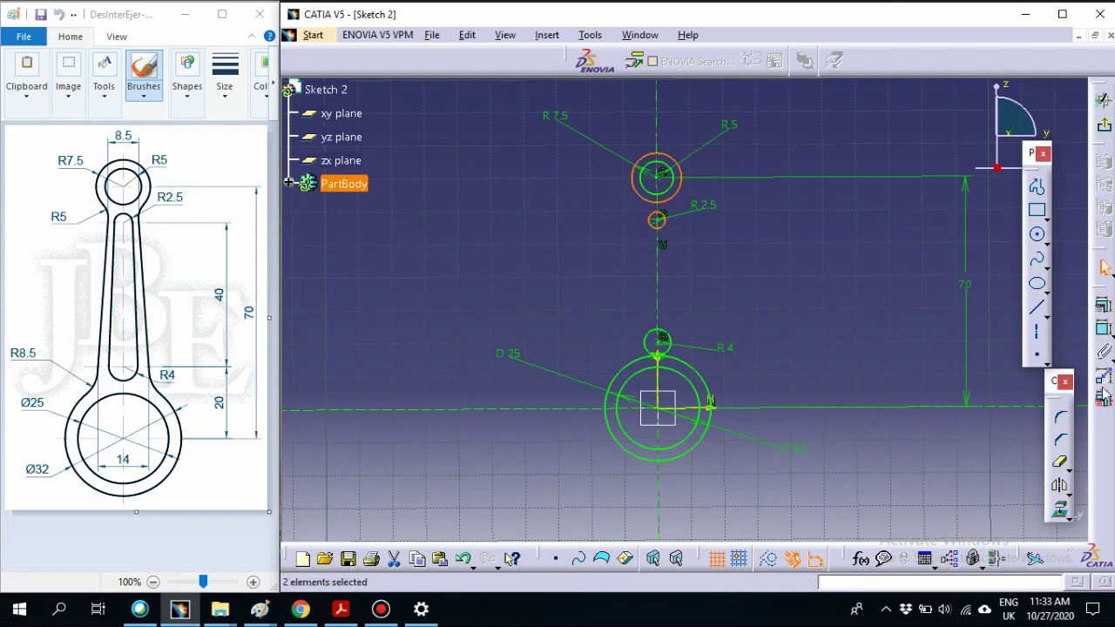
left_click(1104, 303)
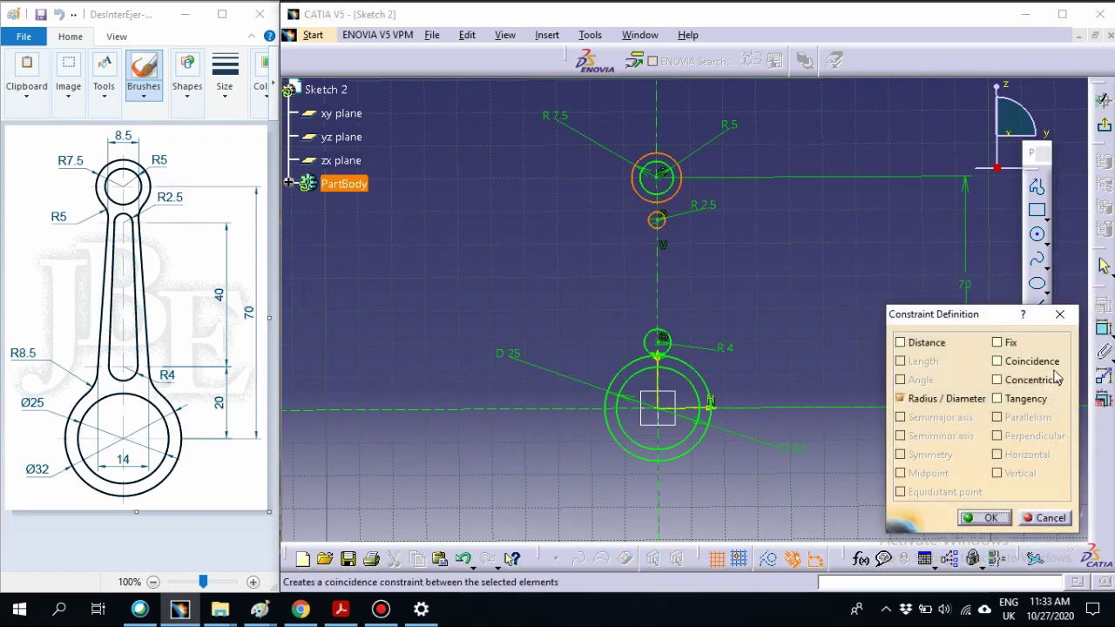
left_click(1002, 398)
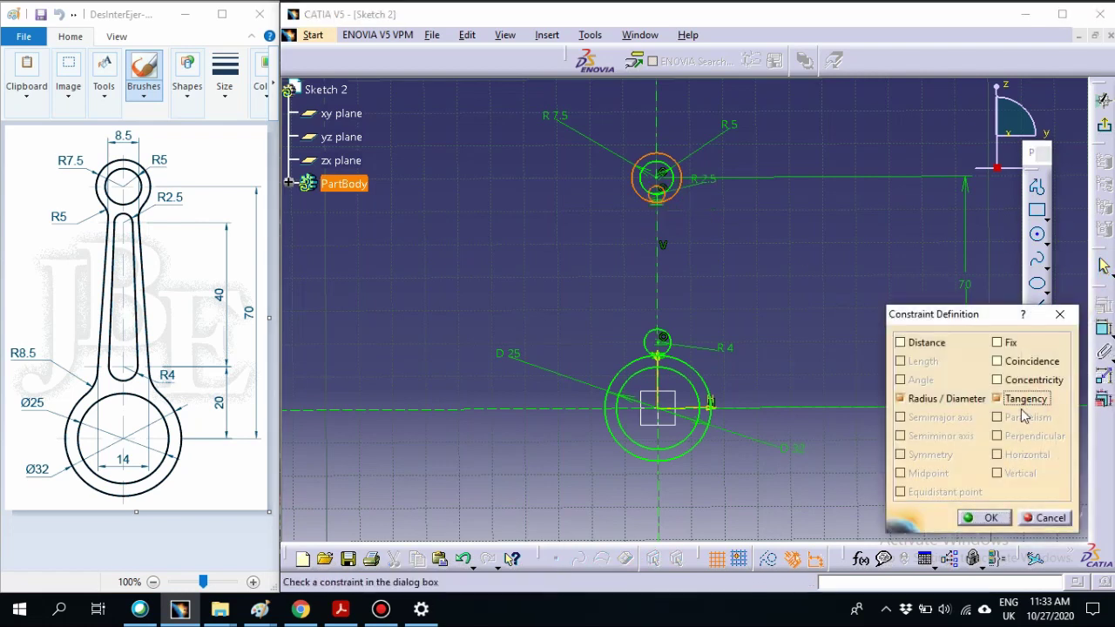
left_click(1023, 404)
left_click_drag(658, 199, 659, 218)
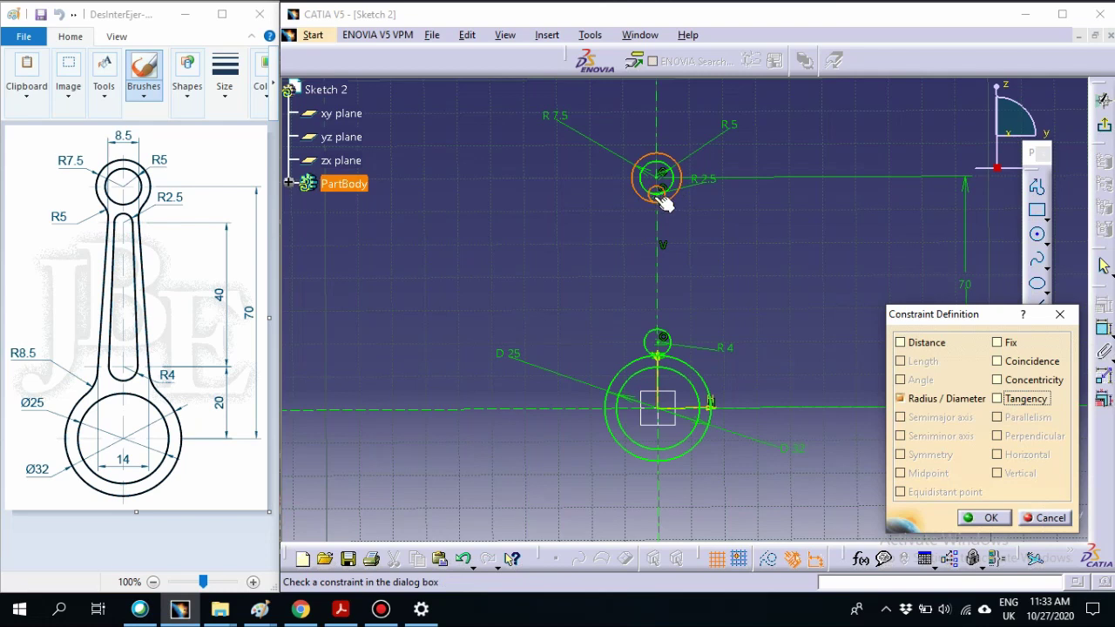
left_click(1048, 518)
- Make the R 2.5 circle tangent to the top R 7.5 circle
left_click(730, 251)
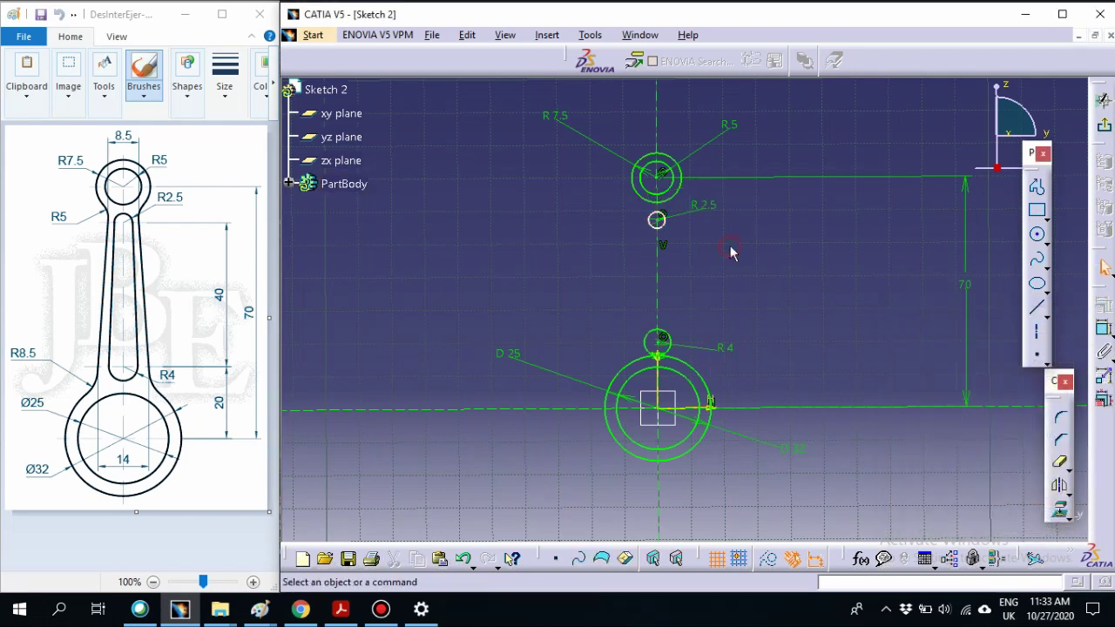
left_click(657, 219)
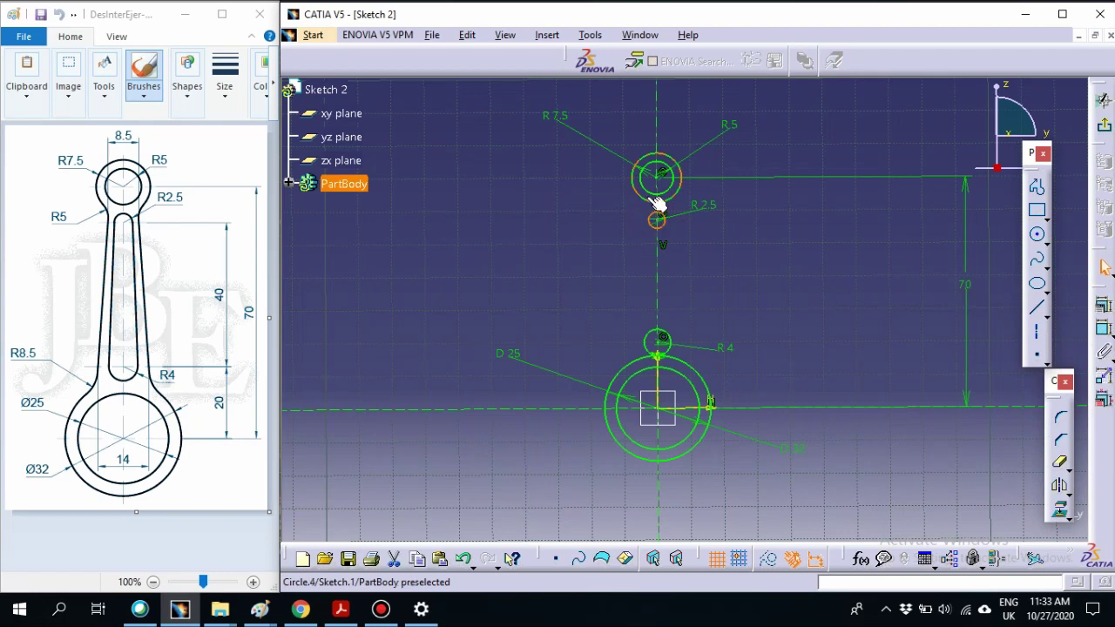
left_click(1104, 305)
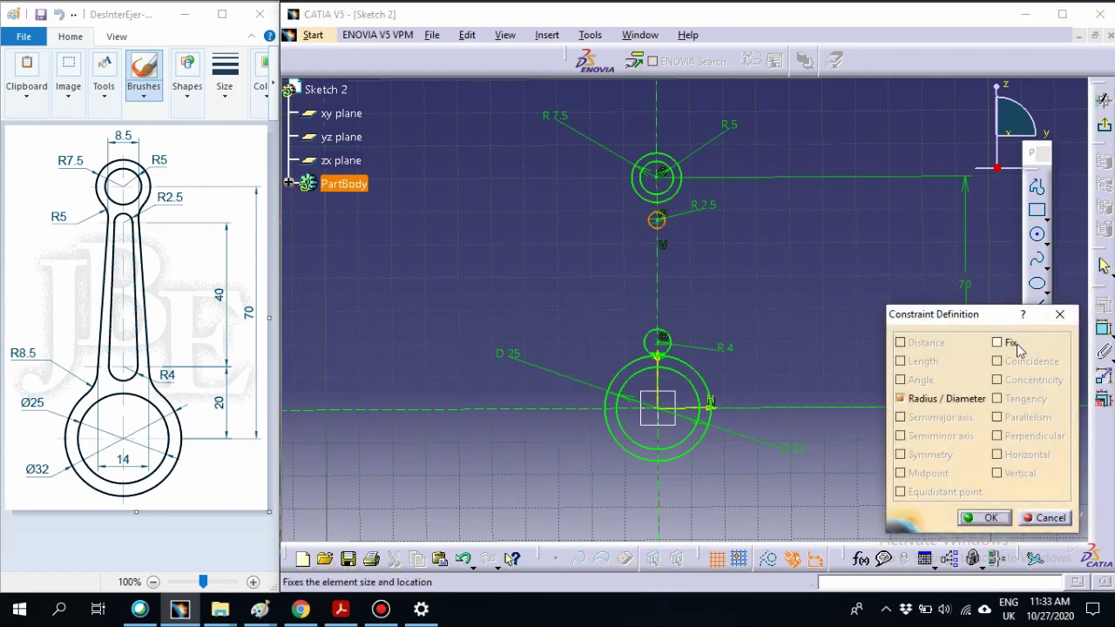
left_click(1060, 315)
left_click(662, 208, "ctrl")
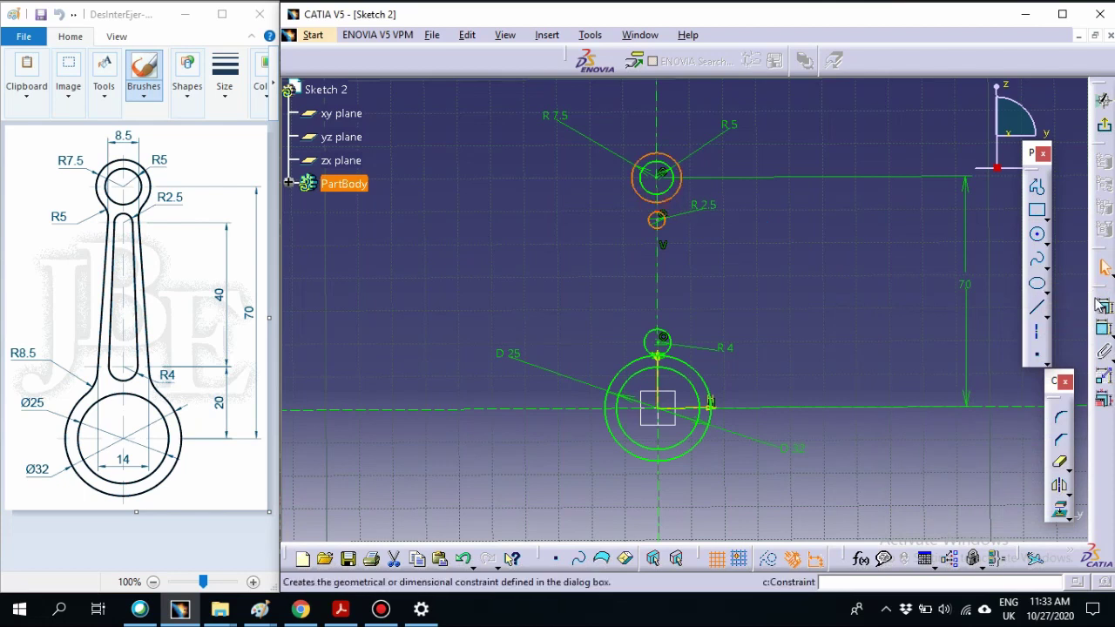
left_click(1103, 305)
left_click(1042, 399)
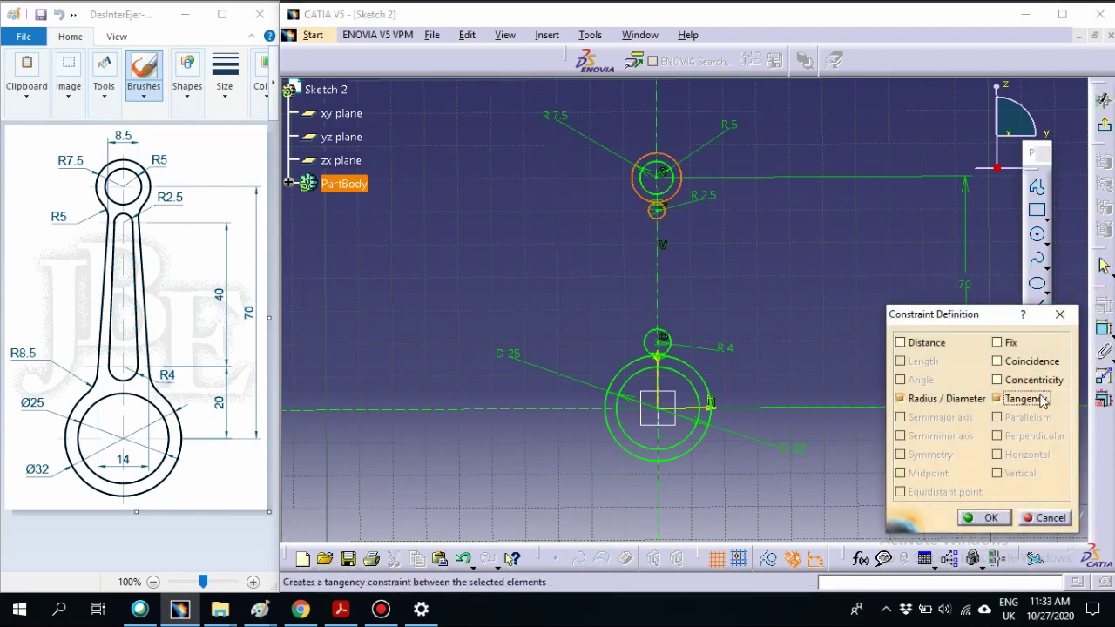
left_click(987, 520)
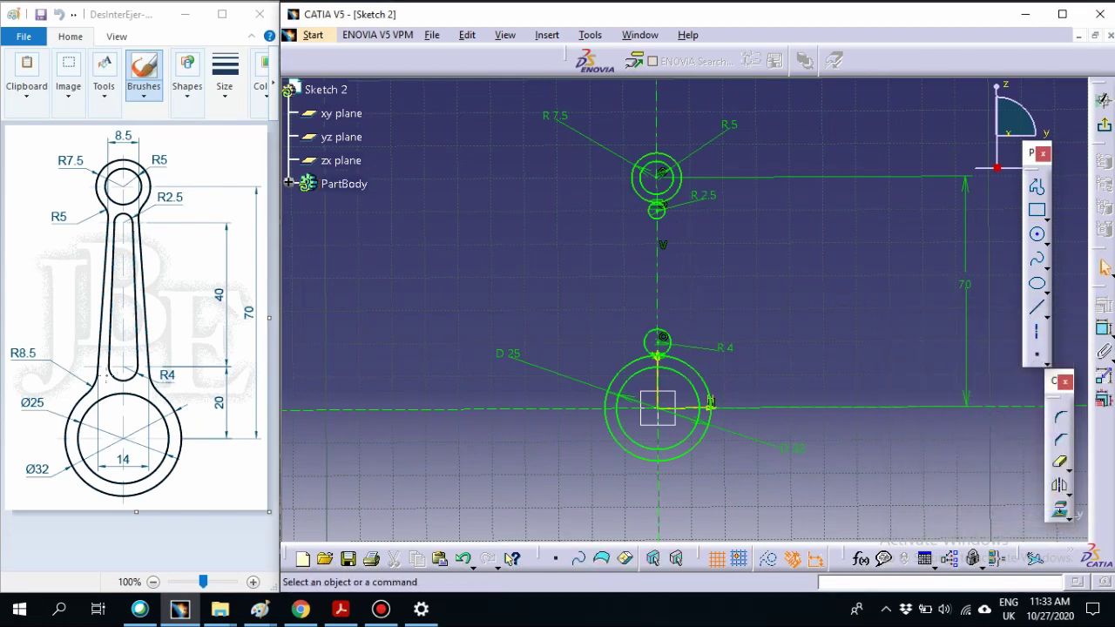
- Draw two lines from the R2.5 circle down to the R4 circle to outline the slot
left_click(1040, 314)
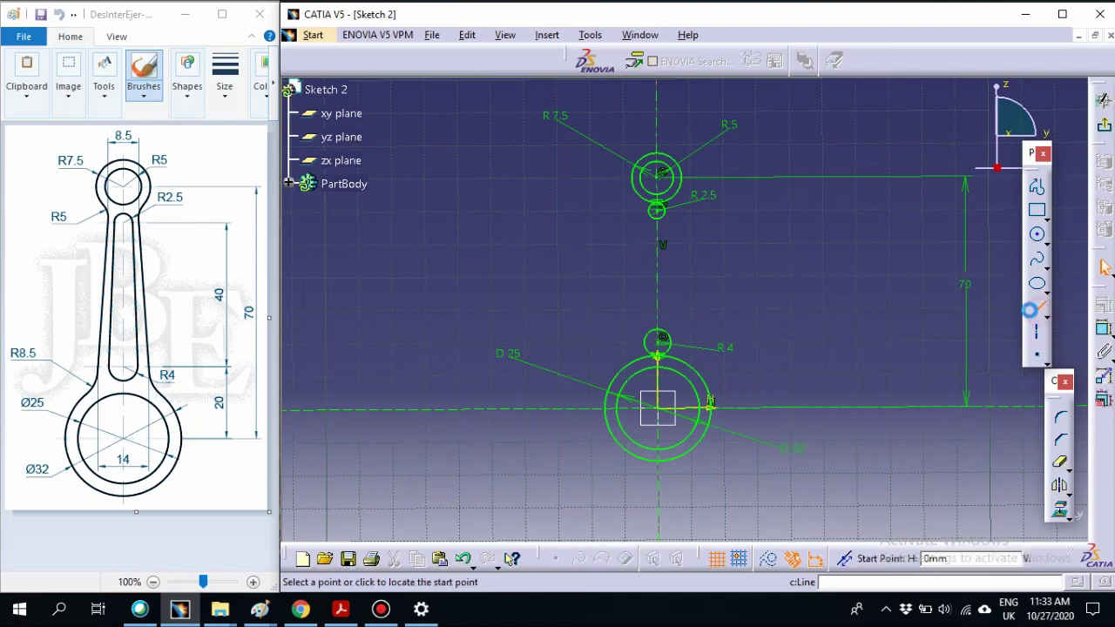
left_click(666, 211)
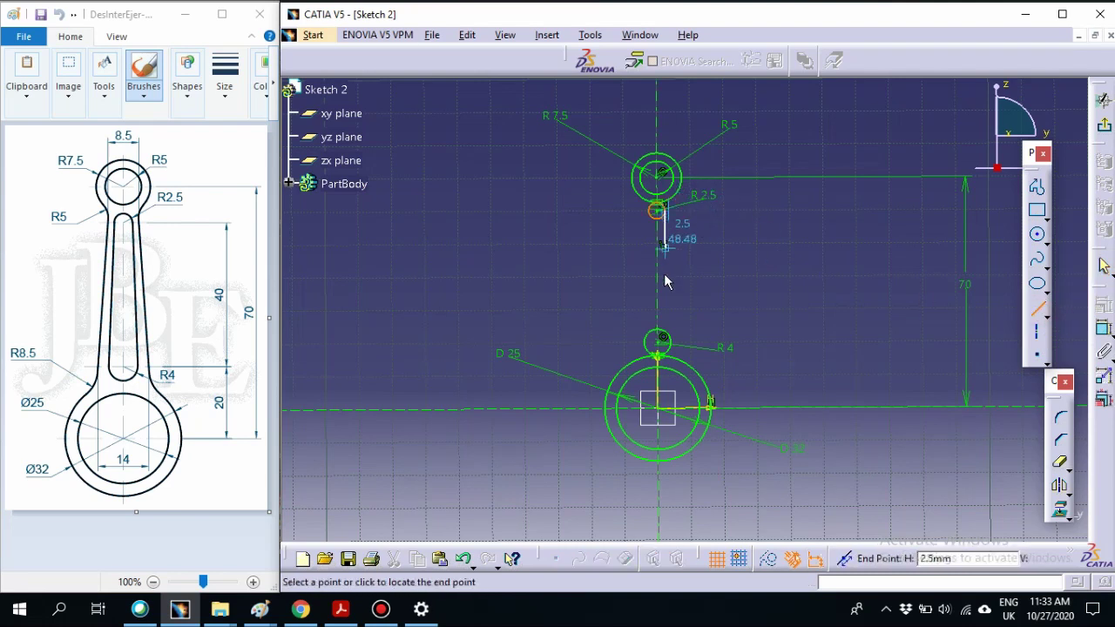
left_click(675, 344)
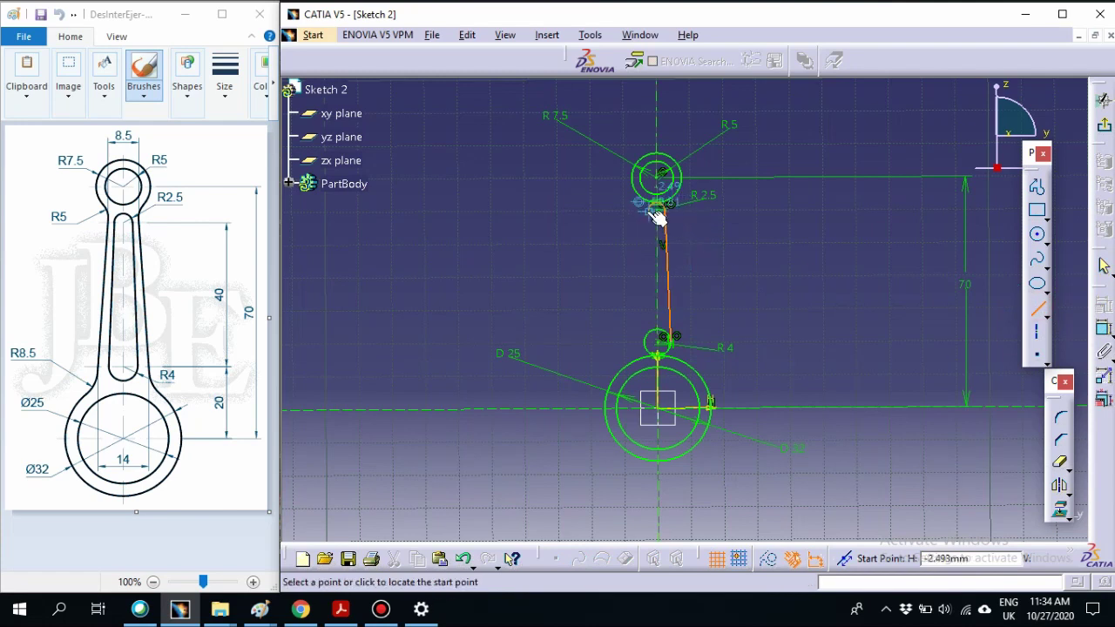
left_click(655, 212)
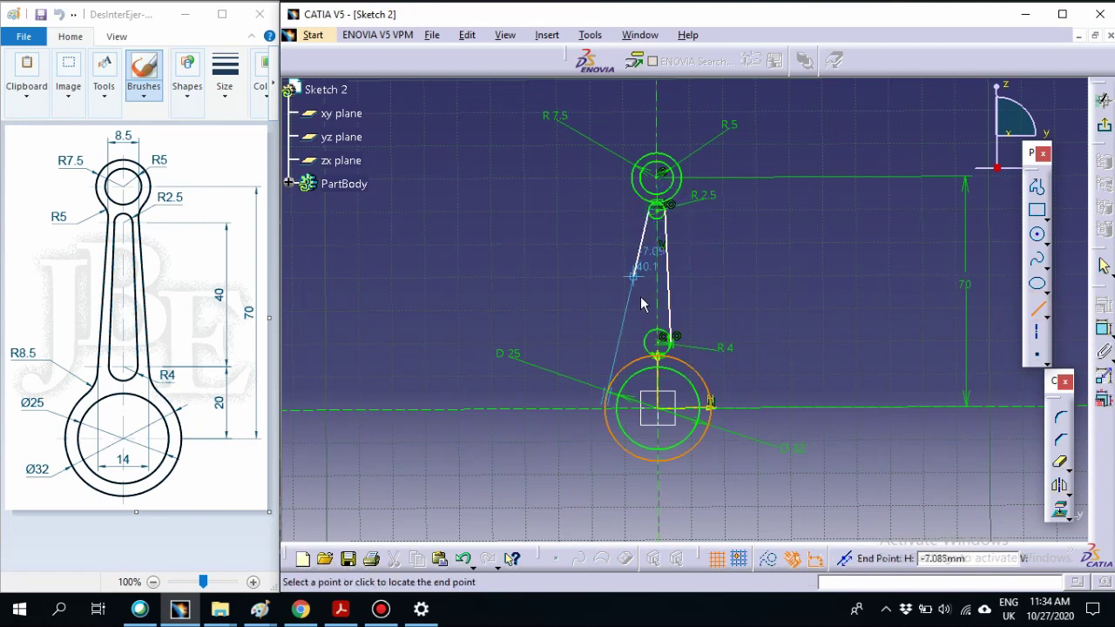
left_click(655, 347)
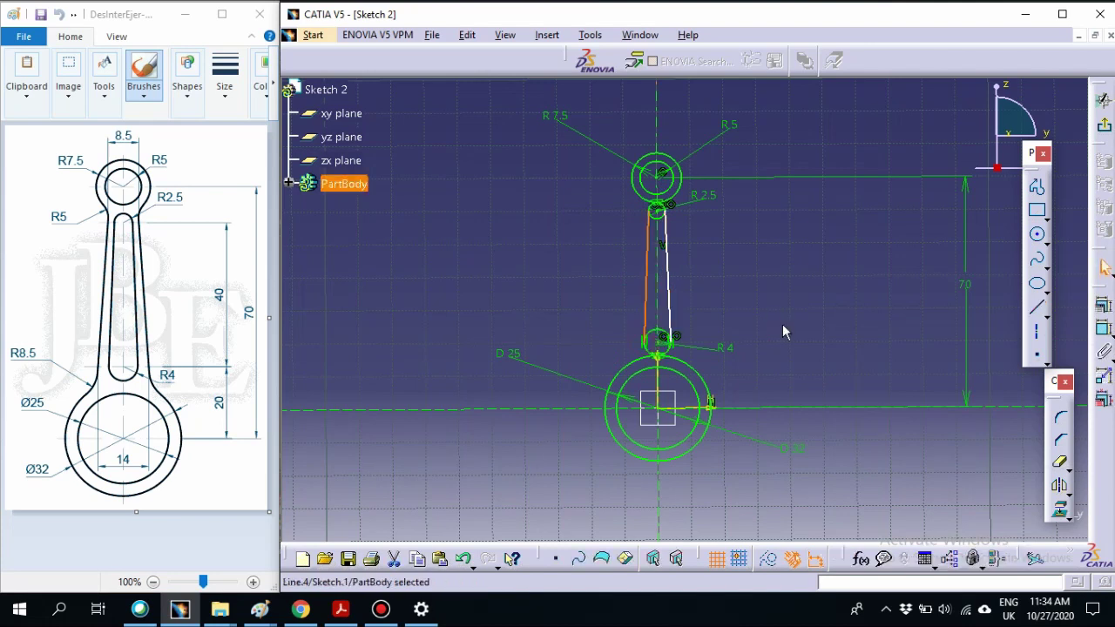
- Undo the left arm line, abandoning a first mirror attempt
key("ctrl+z")
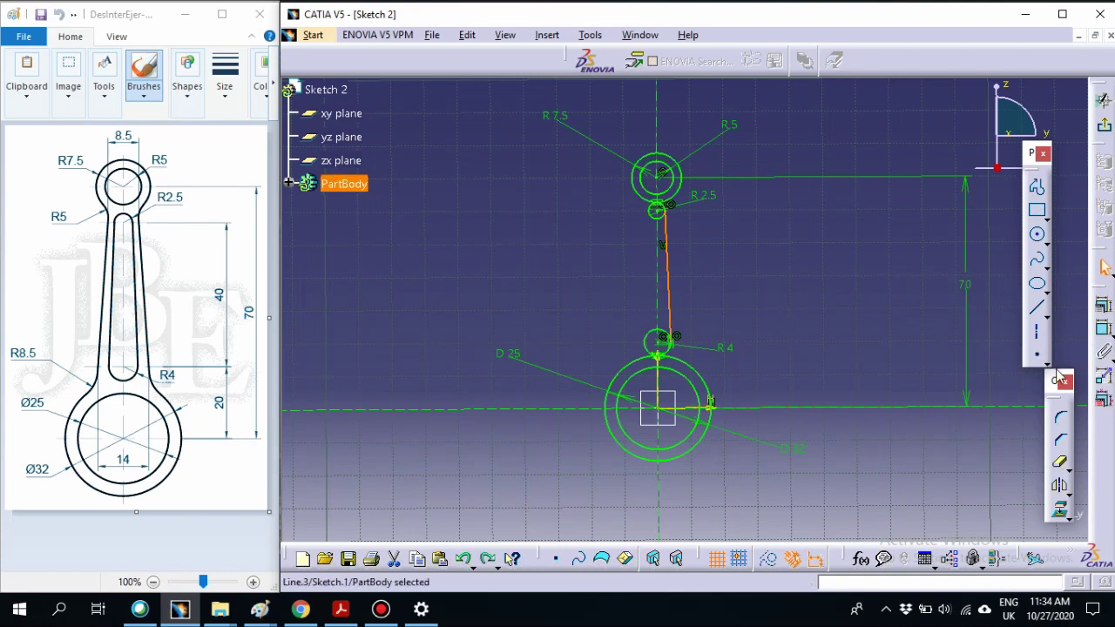
left_click(1061, 486)
left_click(1068, 494)
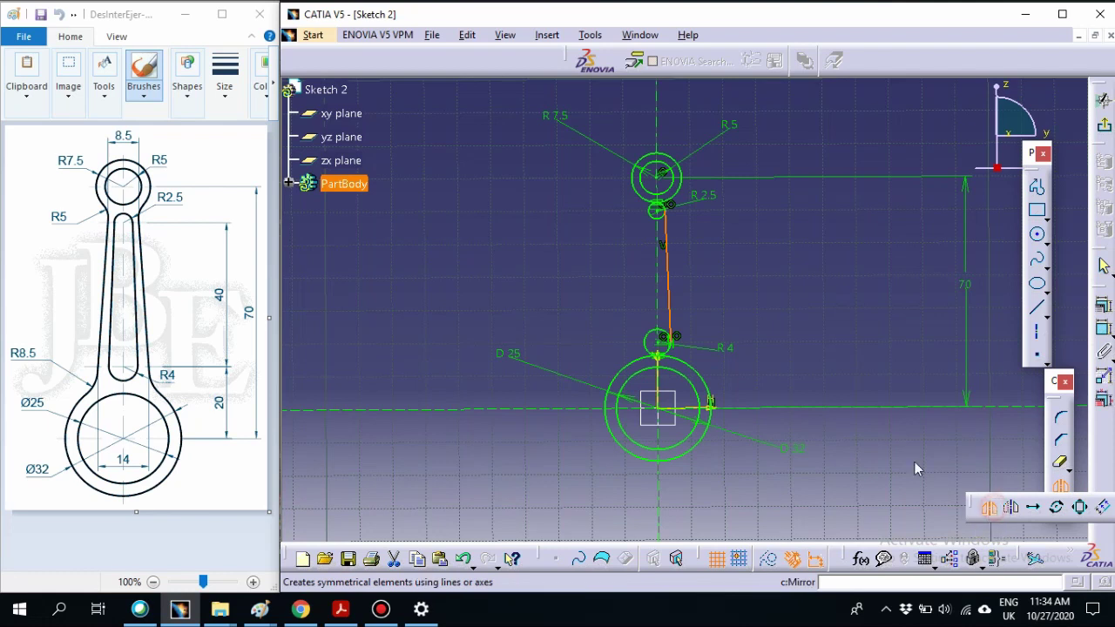
key("Escape")
- Mirror the right arm line across the vertical centre axis
left_click(669, 253)
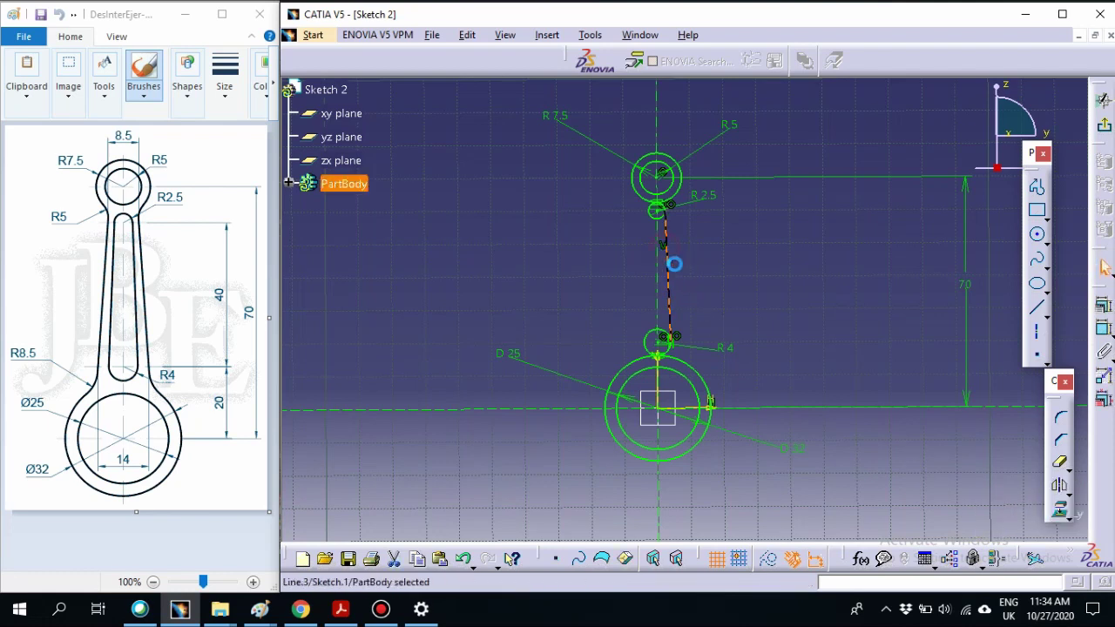
left_click(666, 289)
key("Escape")
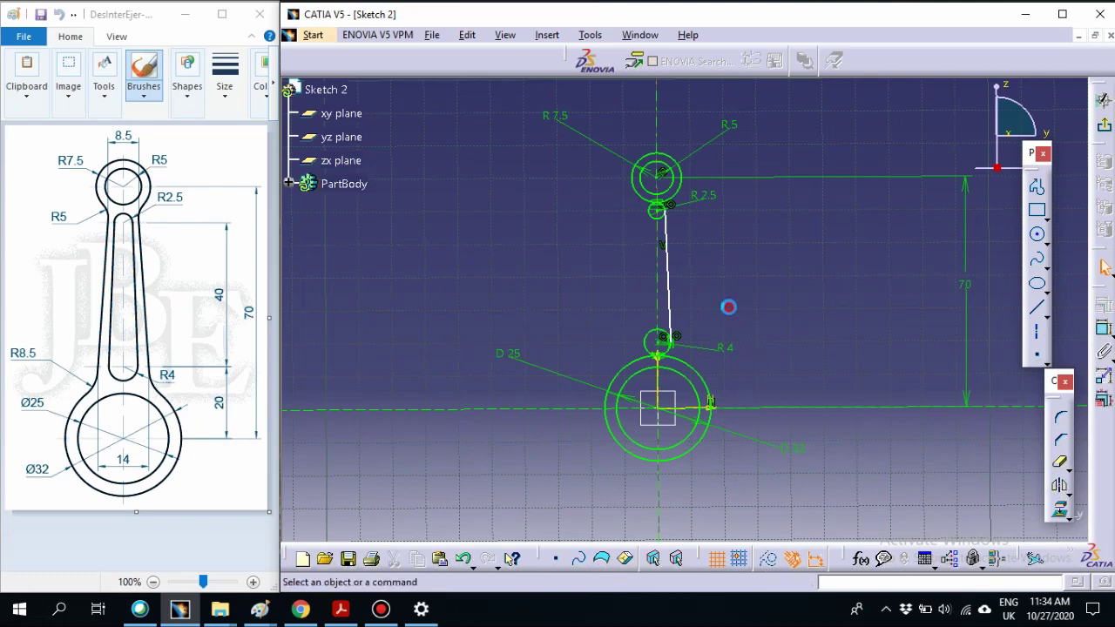
left_click(669, 296)
left_click(1057, 485)
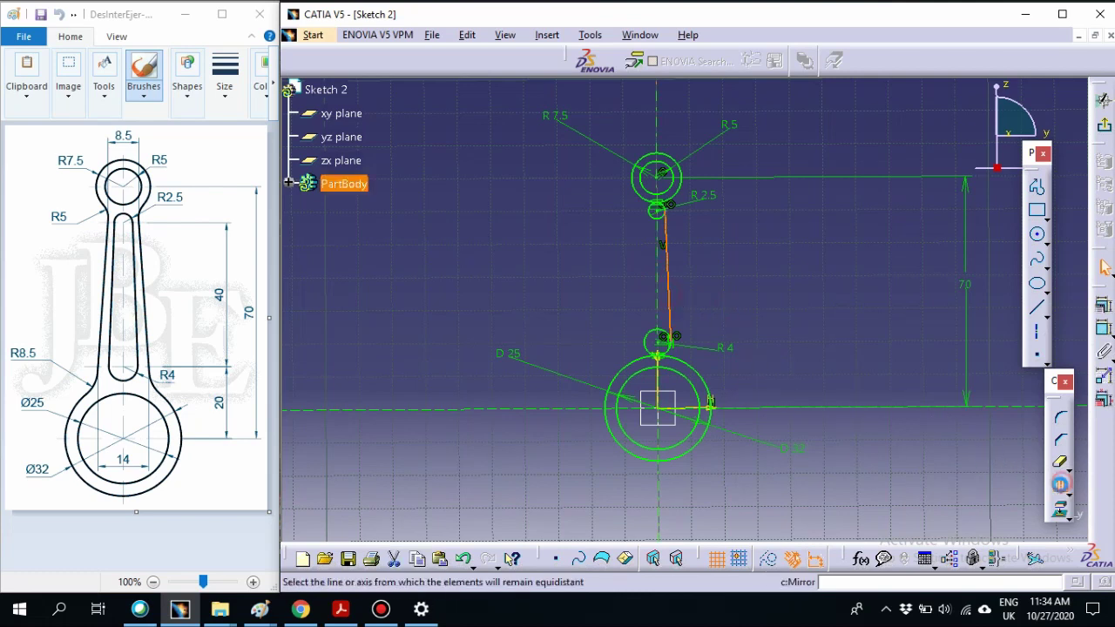
left_click(666, 312)
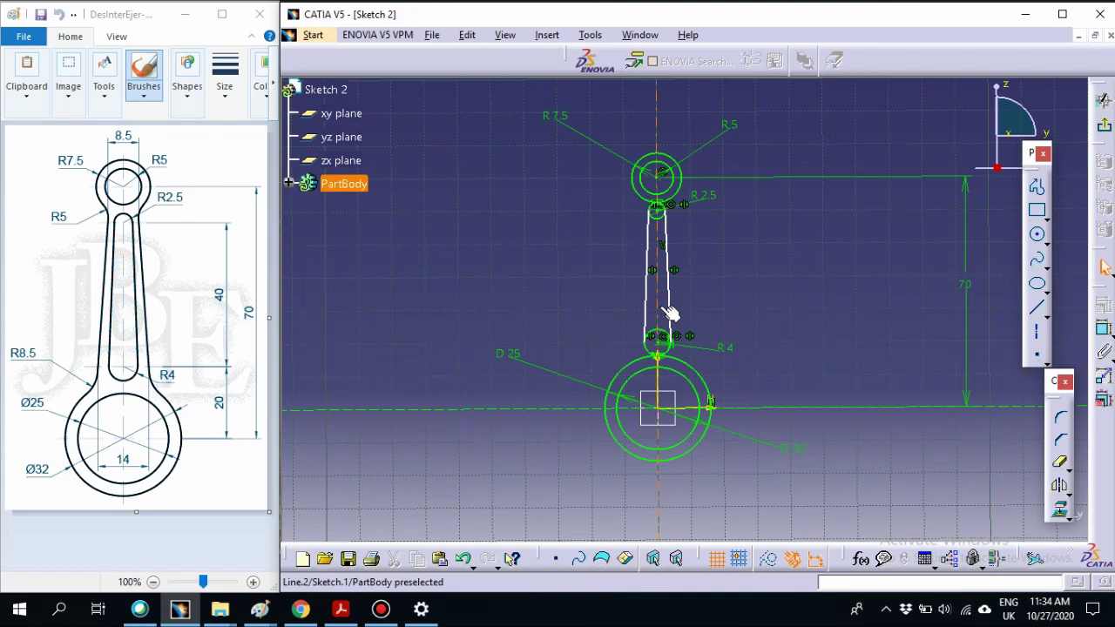
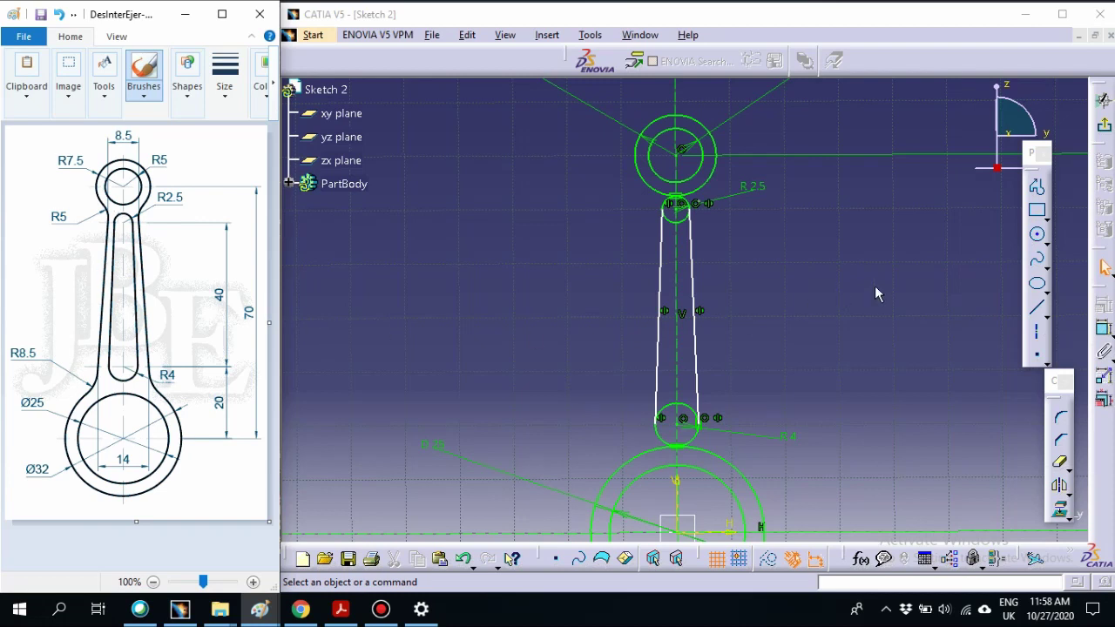
- Draw a circle left of the rod's top end and dimension its radius to 5mm
left_click(1037, 234)
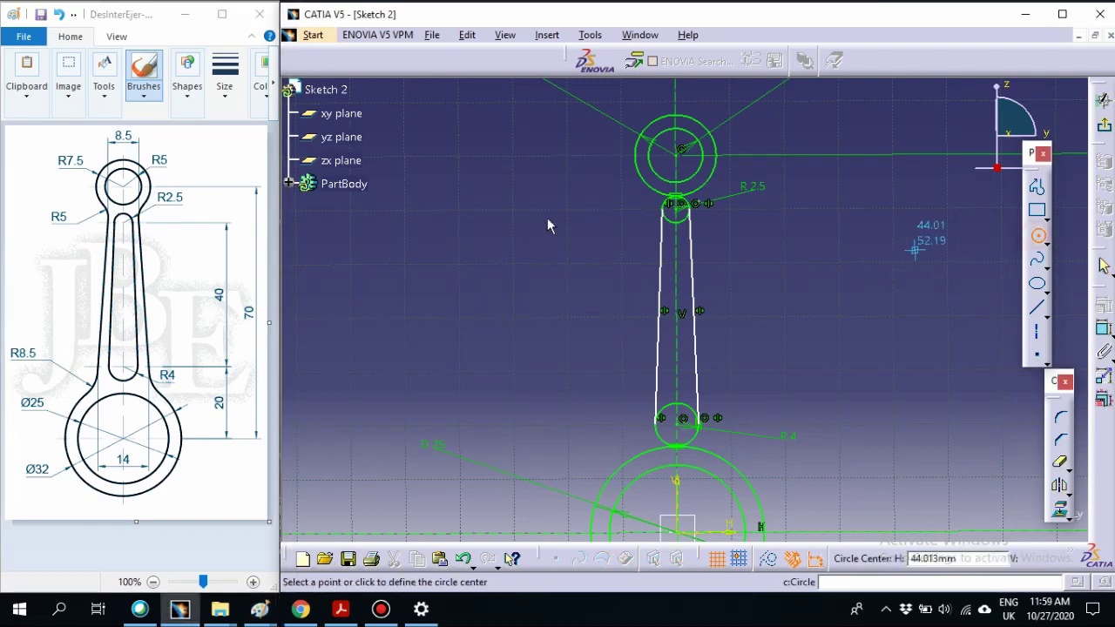
left_click(607, 210)
left_click(623, 233)
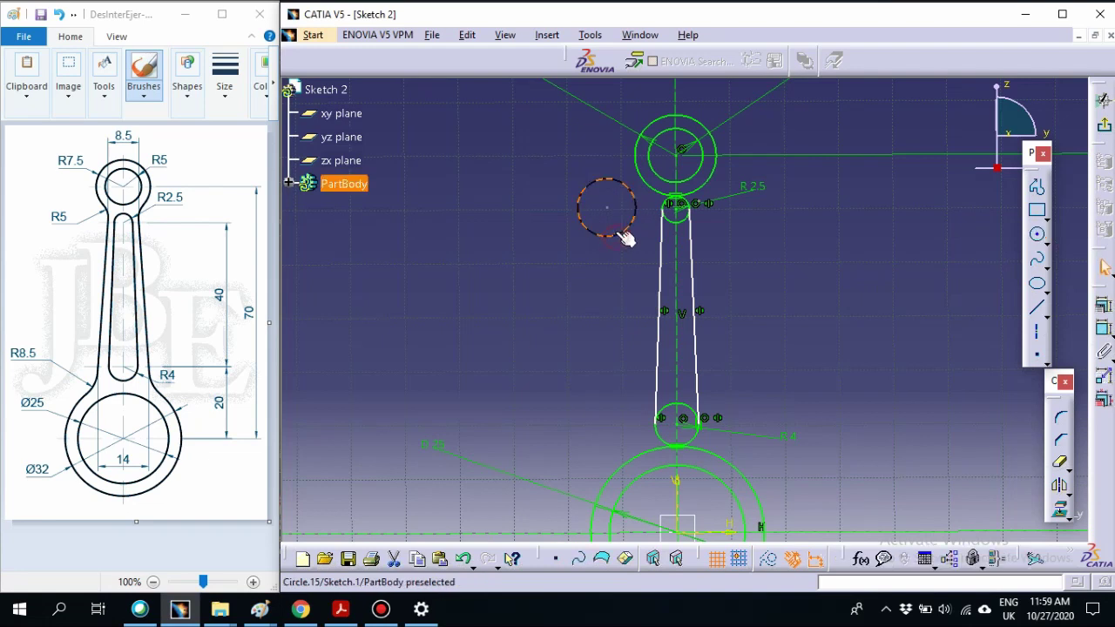
left_click(1104, 328)
left_click(636, 203)
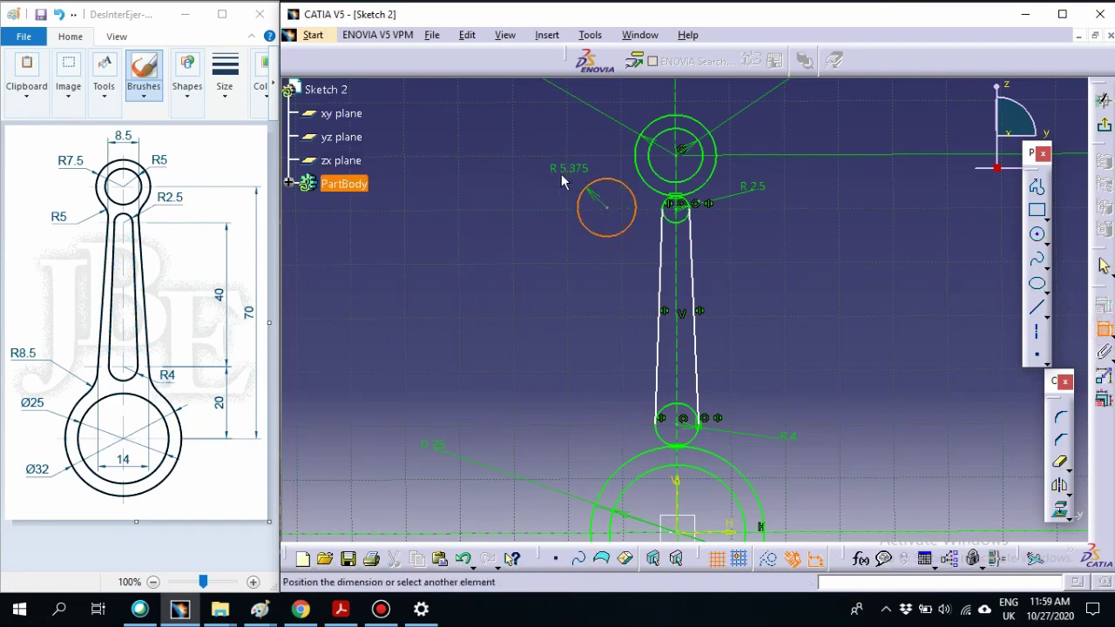
left_click(546, 185)
double_click(546, 183)
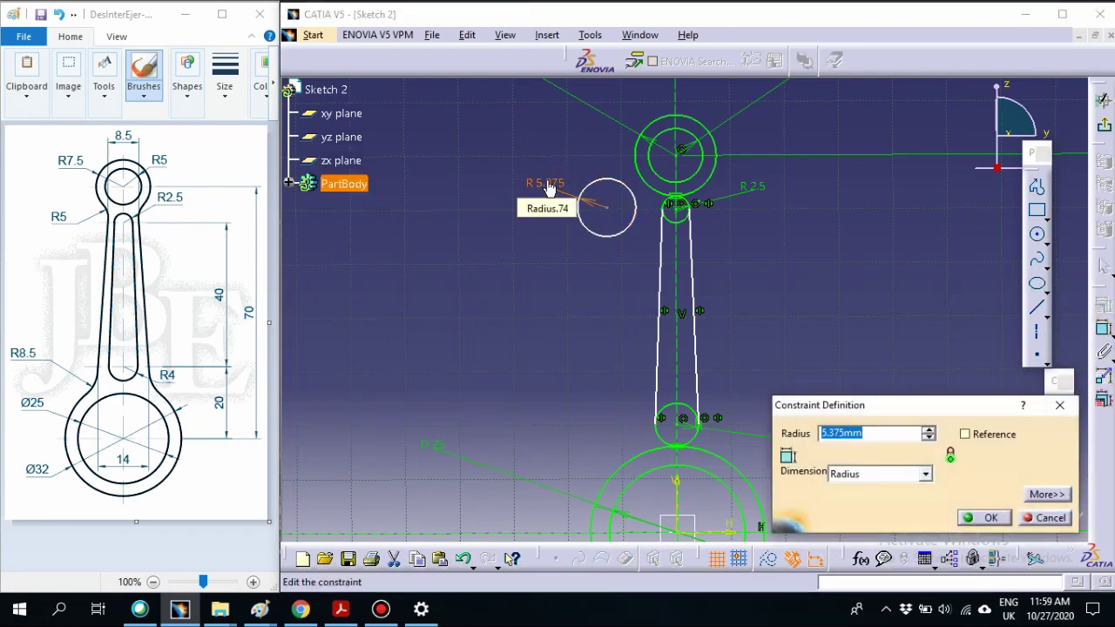
type("5mm")
key("Return")
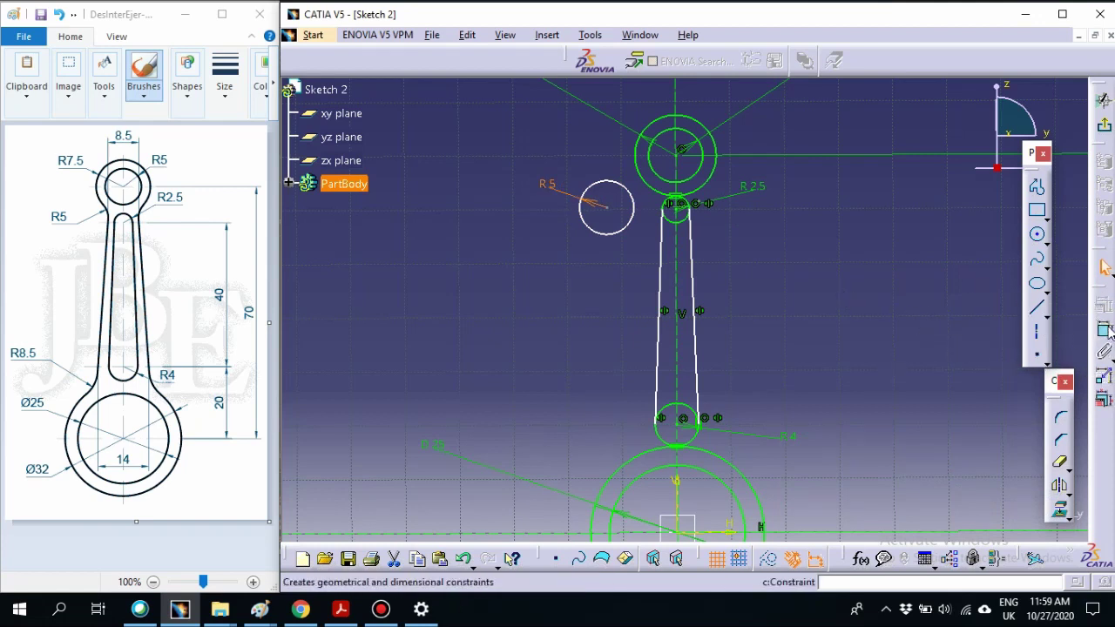
- Constrain the R5 circle tangent to the outer top circle
left_click(1037, 306)
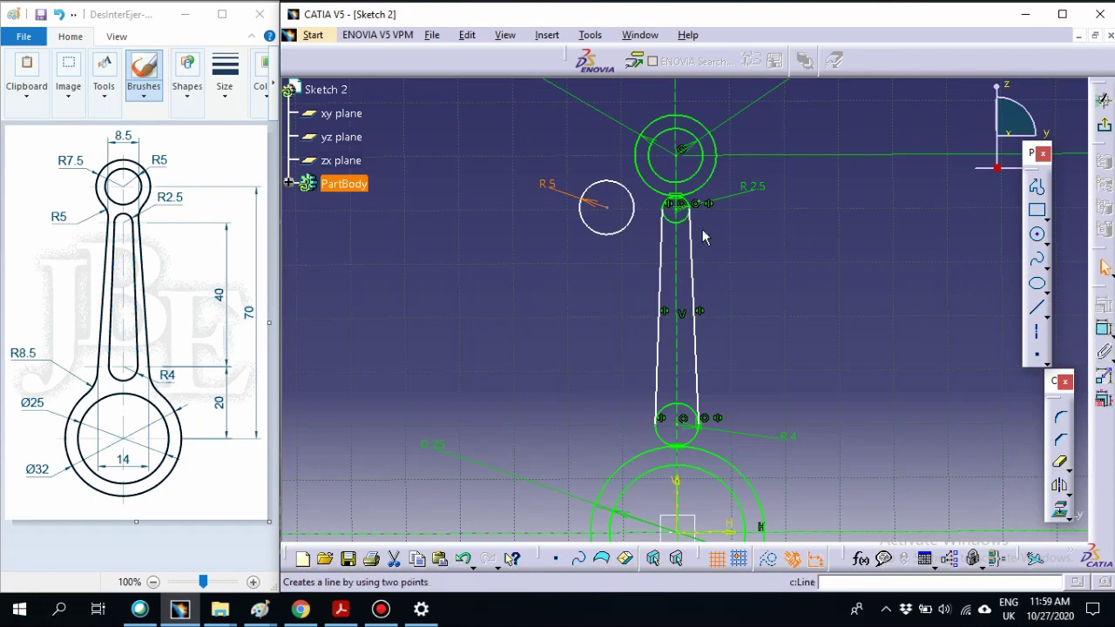
left_click(625, 224)
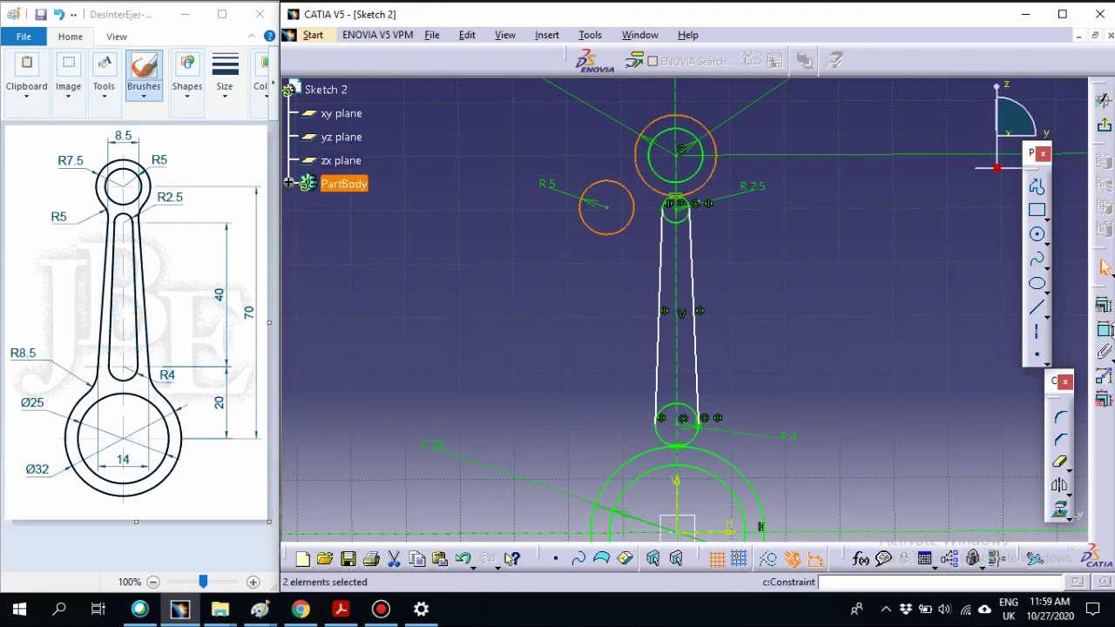
left_click(1104, 305)
left_click(1004, 399)
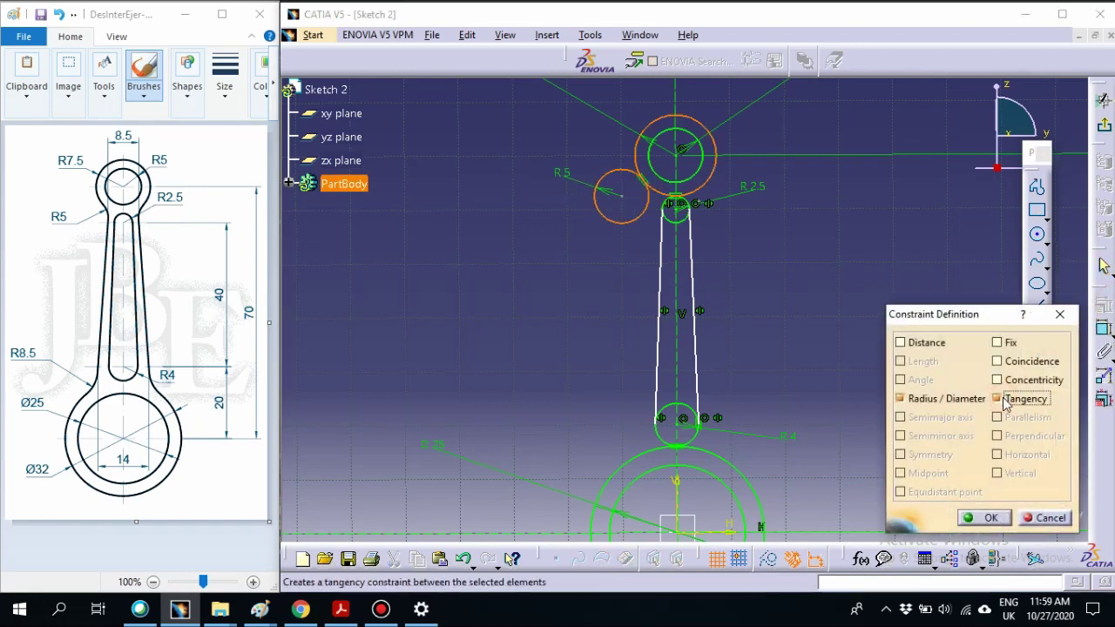
left_click(991, 519)
- Draw a circle left of the rod's lower end with an 8.5 mm radius
left_click(1035, 235)
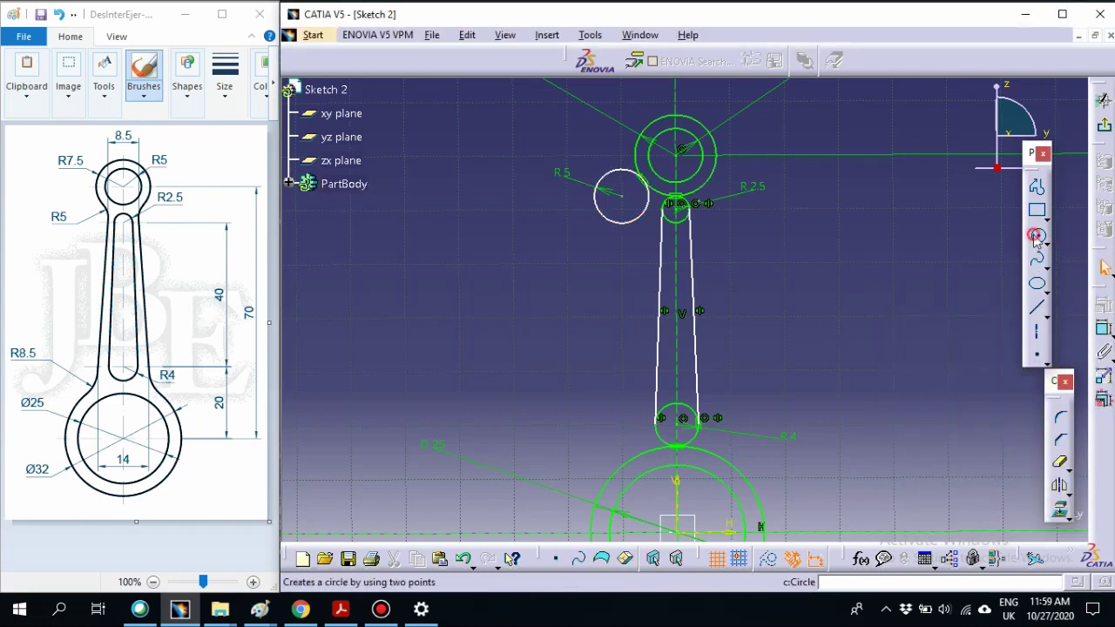
left_click(563, 402)
left_click(584, 437)
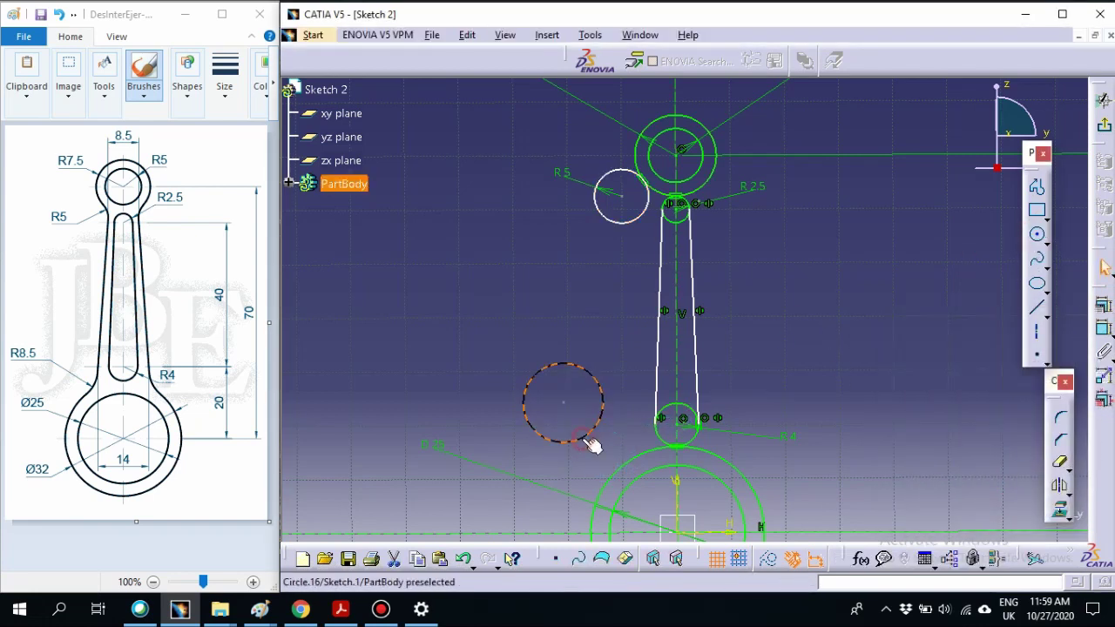
left_click(1104, 330)
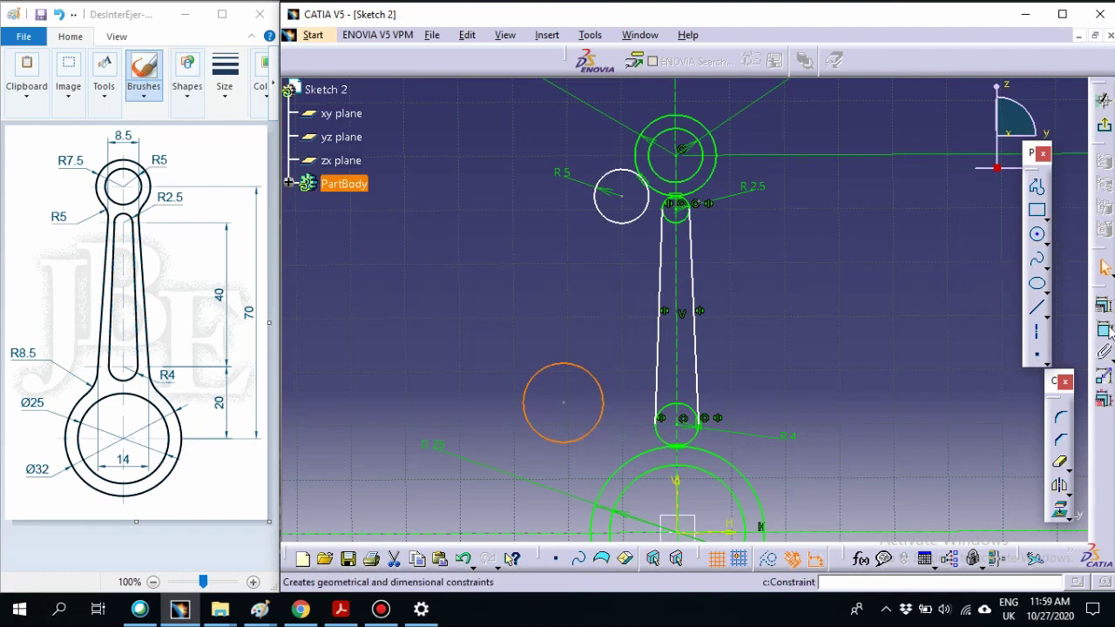
left_click(539, 372)
left_click(516, 376)
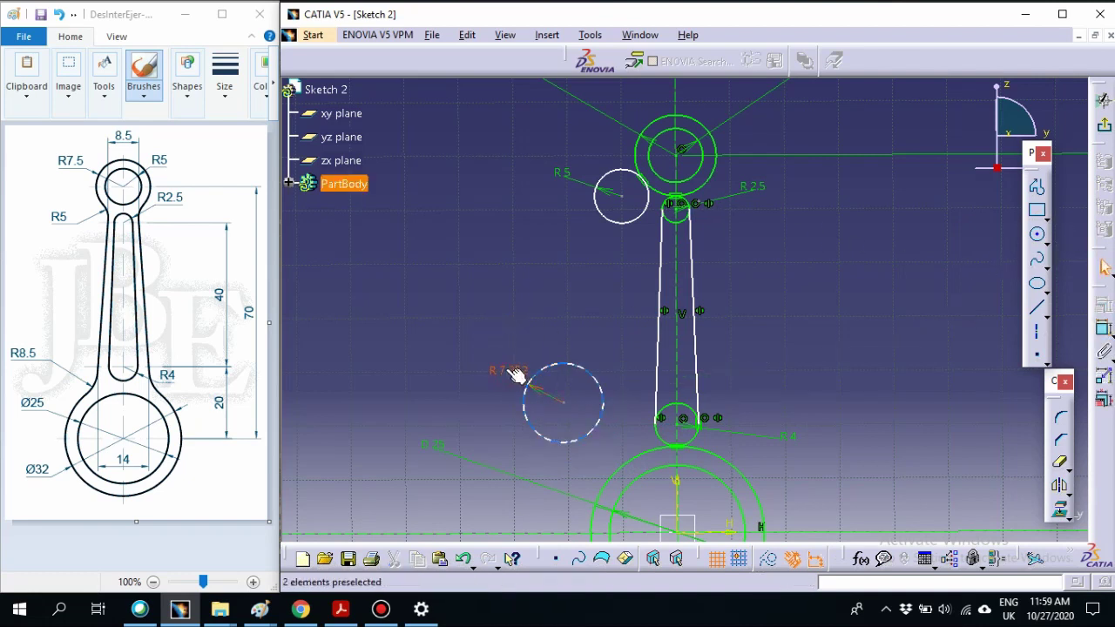
double_click(510, 375)
type("8.")
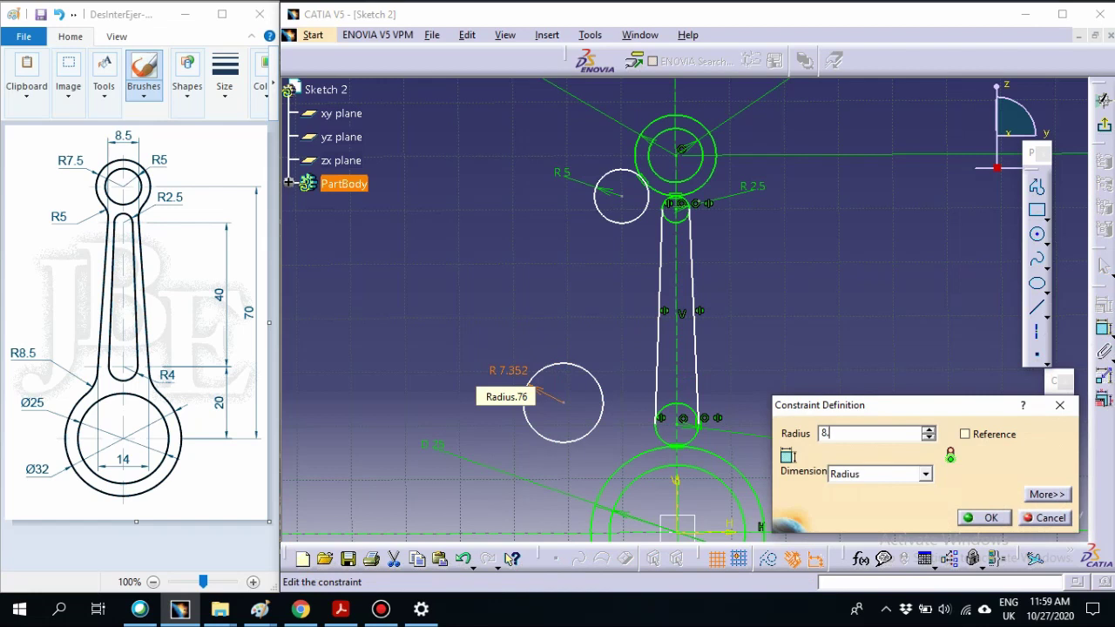
type("5")
key("Return")
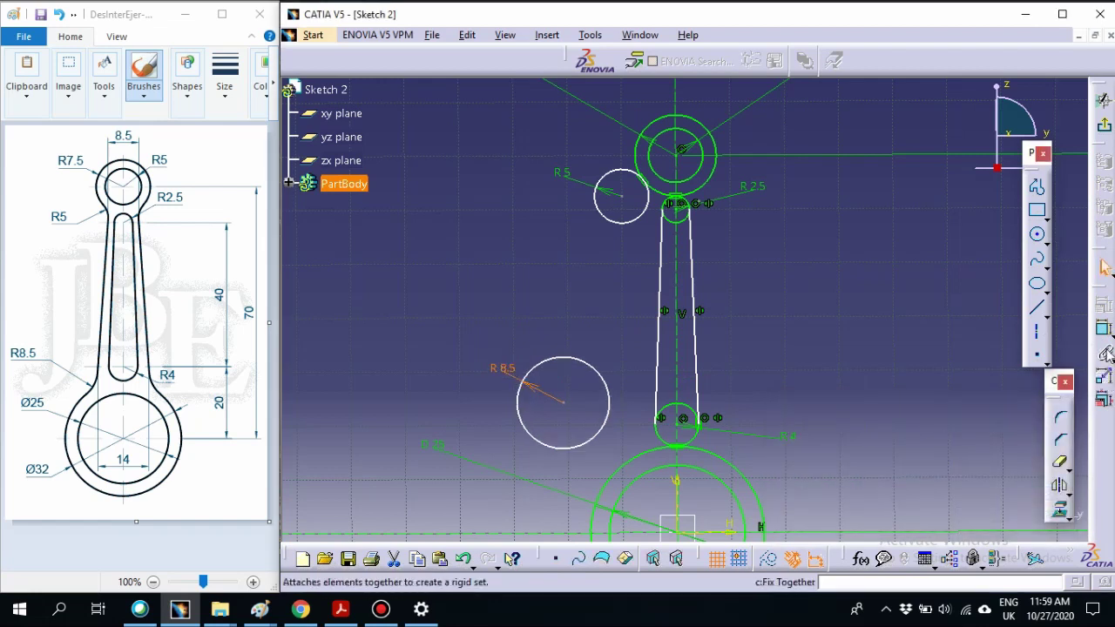
- Make the R8.5 circle tangent to the large bottom circle
left_click(595, 431)
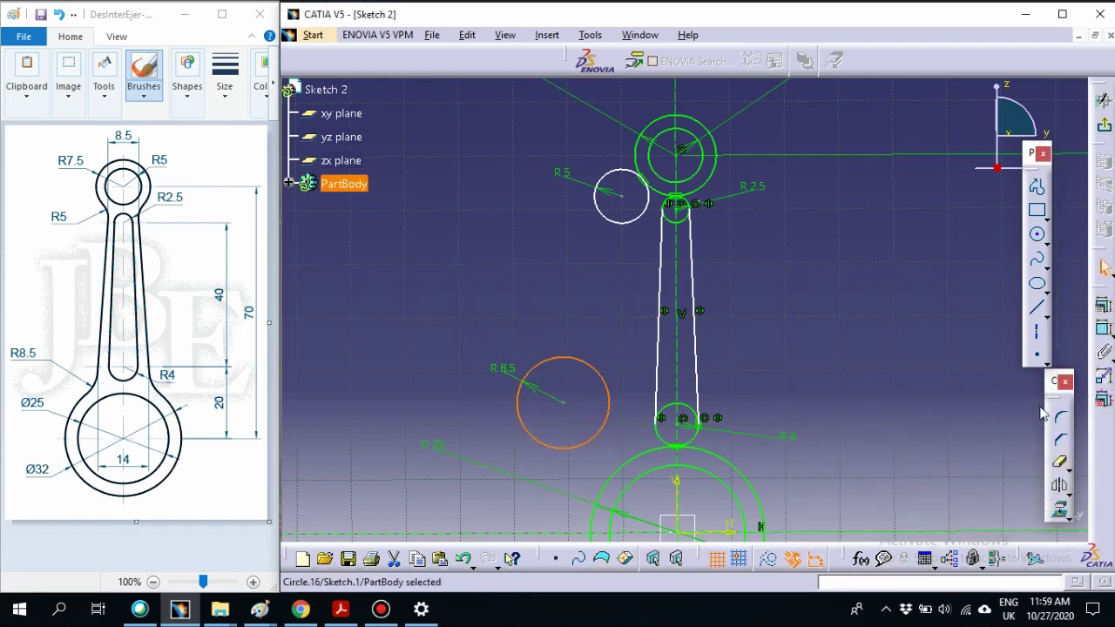
left_click(1107, 327)
left_click(998, 398)
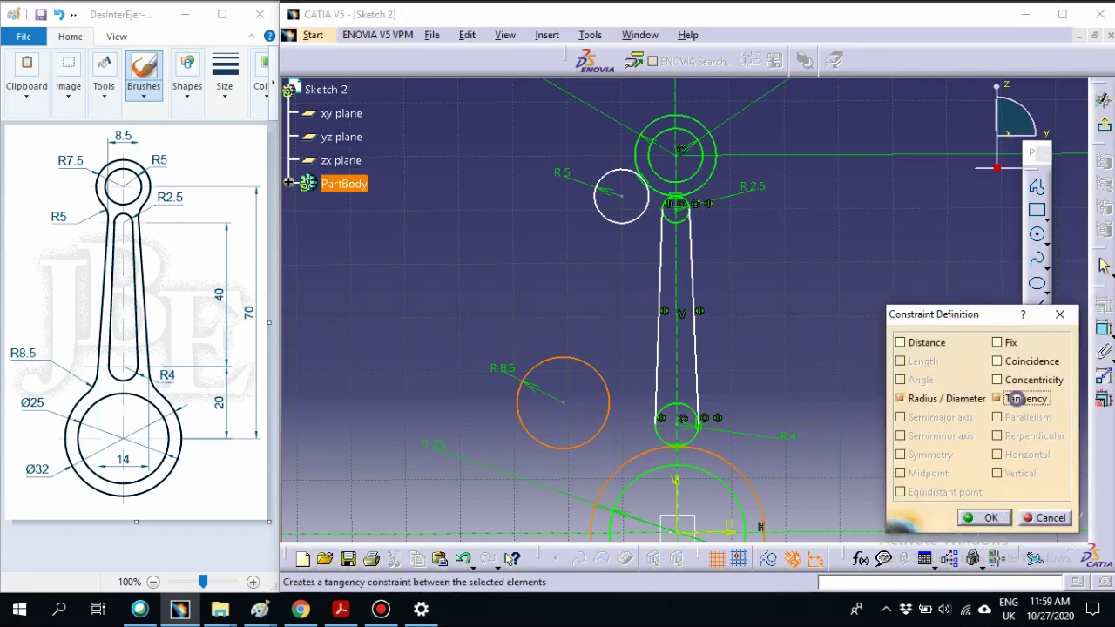
left_click(989, 520)
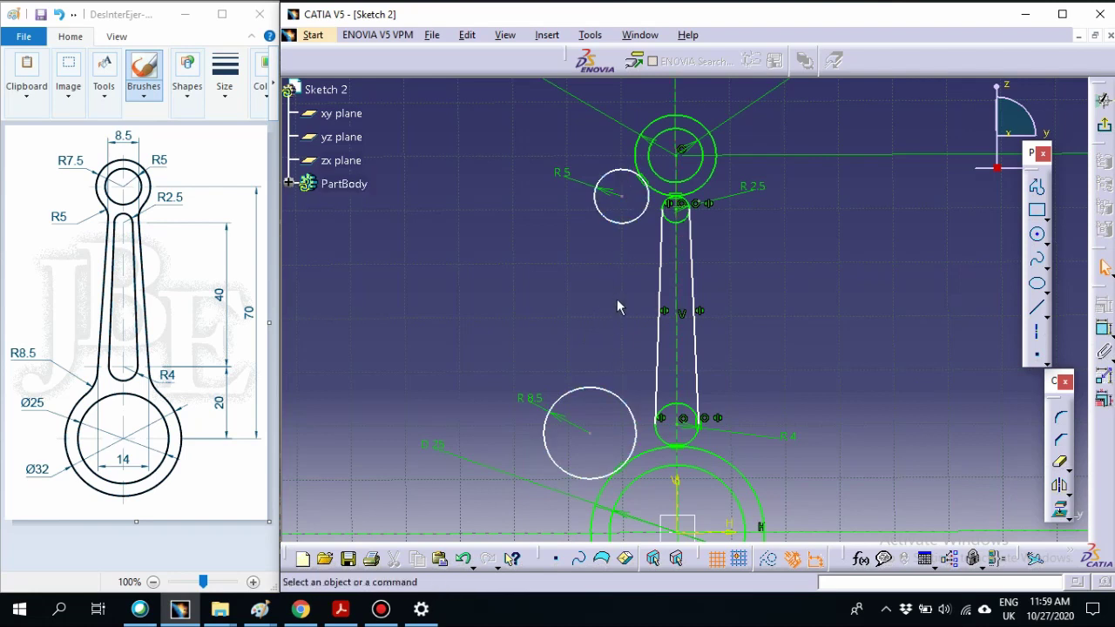
- Draw the left shank line from the R5 circle down to the R8.5 circle
left_click(1039, 309)
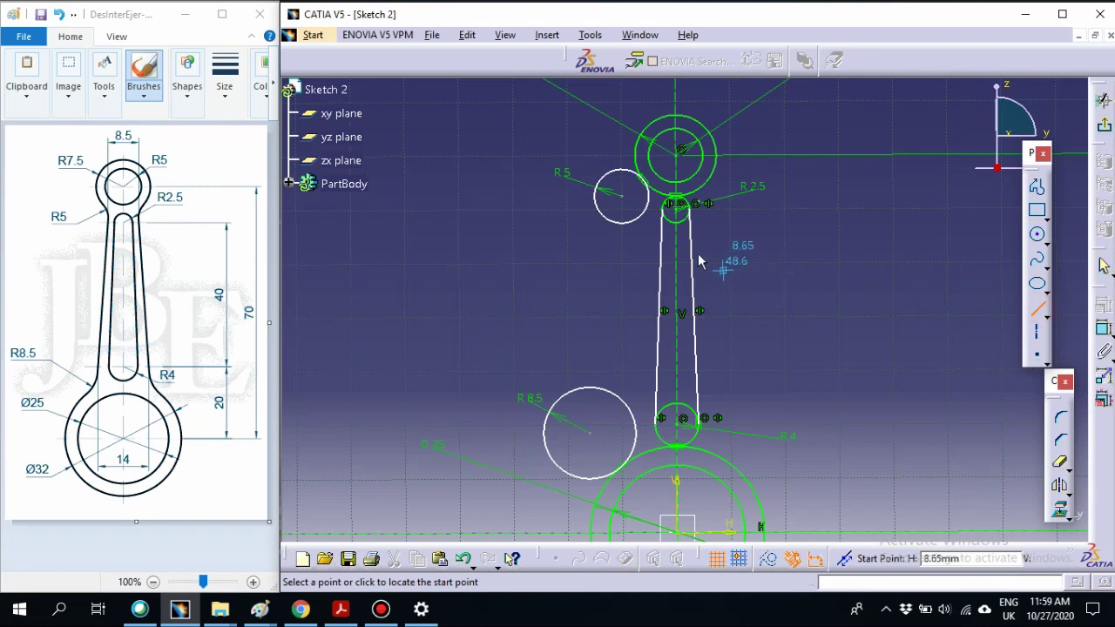
left_click(649, 199)
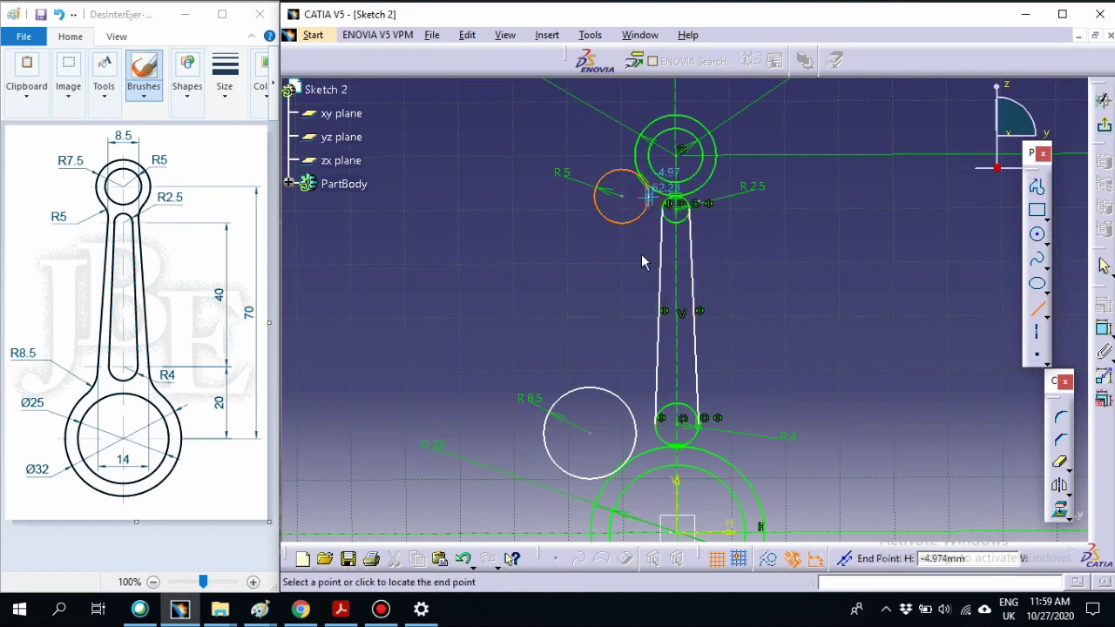
left_click(640, 432)
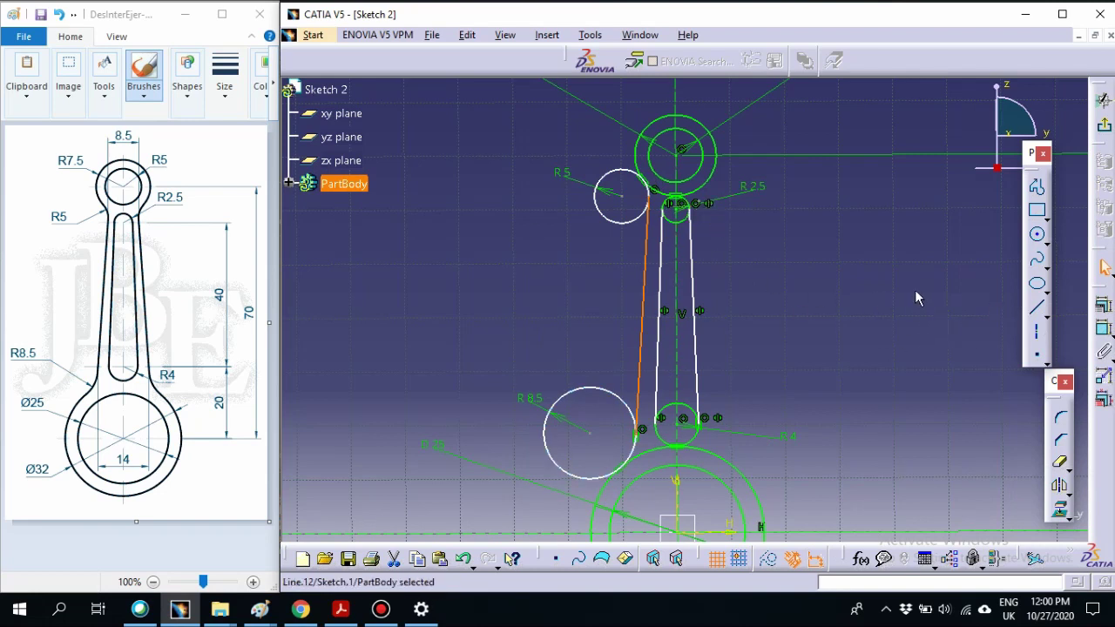
left_click(1103, 329)
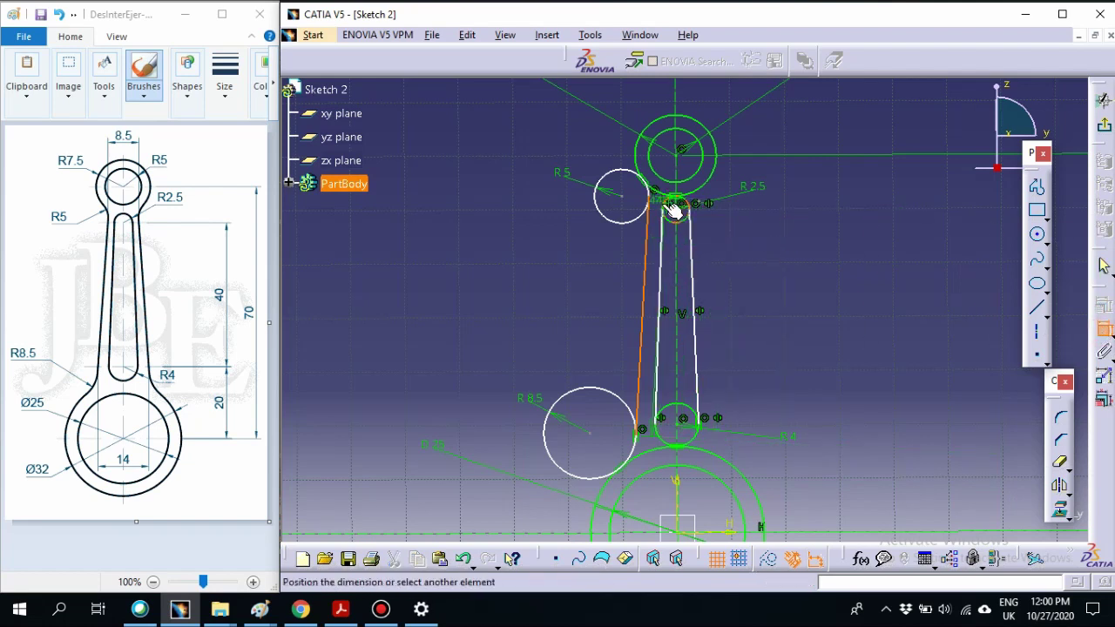
key("Escape")
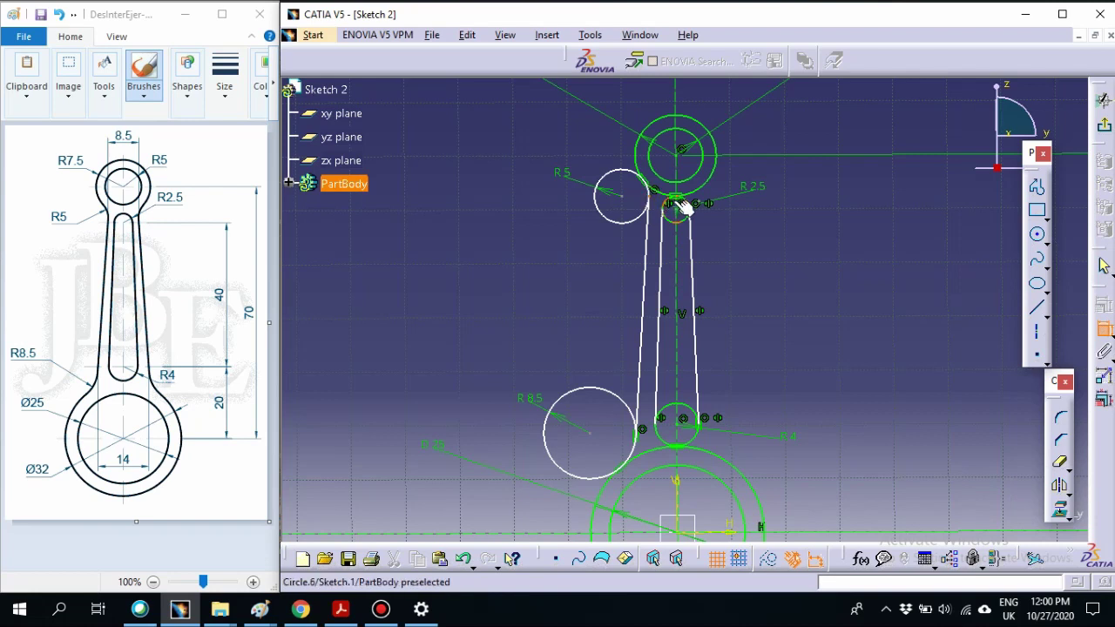
- Dimension the element above the top circle to 4.25 mm, half the rod width
left_click(684, 183)
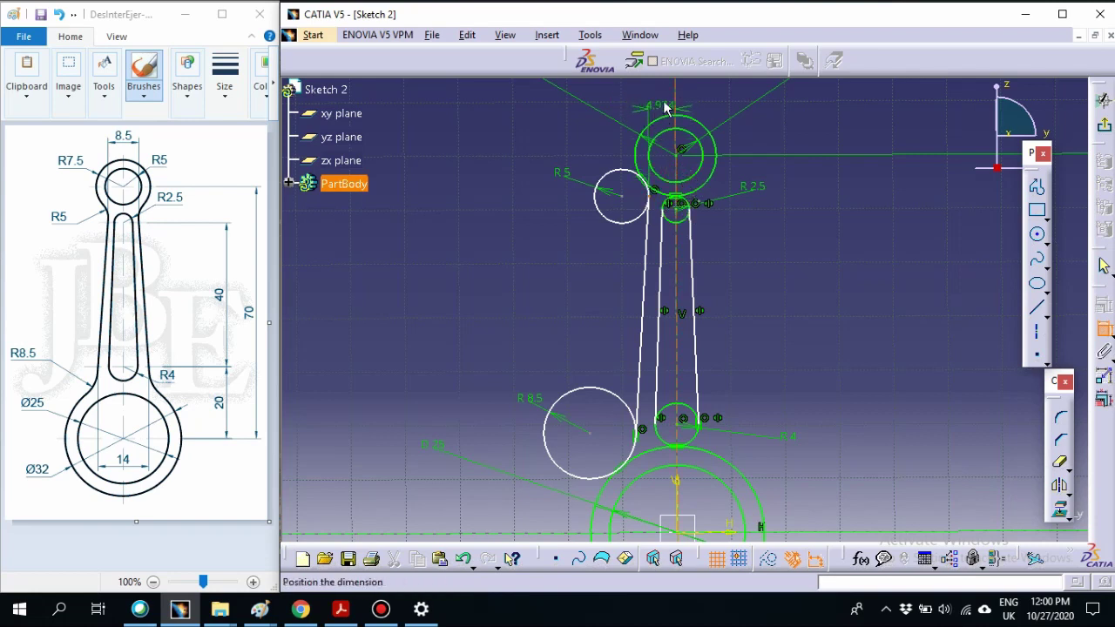
left_click(663, 106)
double_click(663, 100)
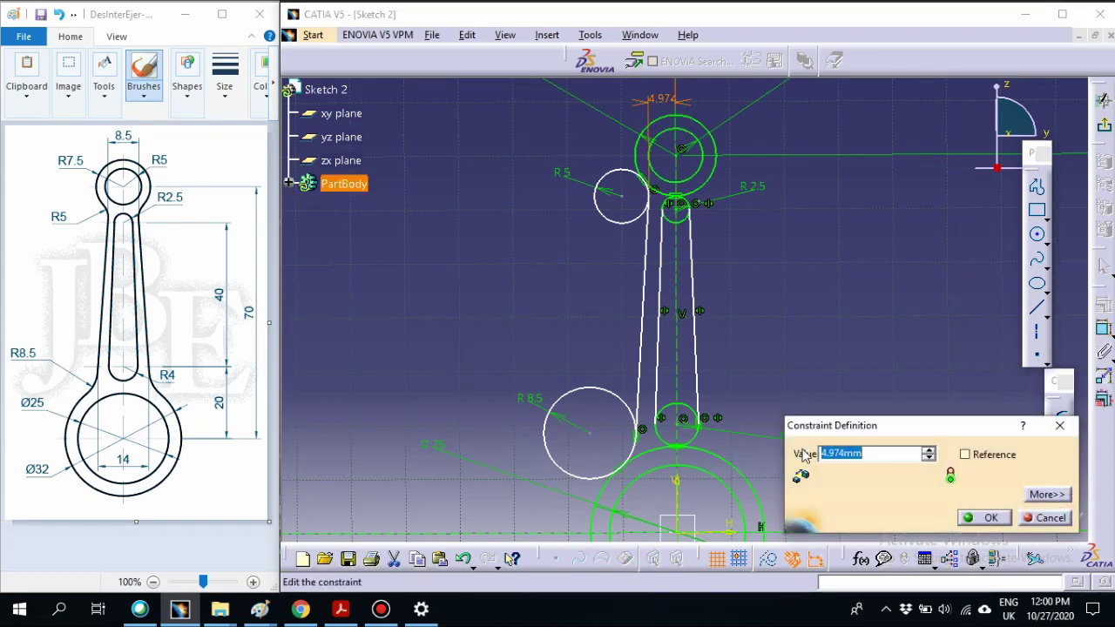
type("4.25")
key("Return")
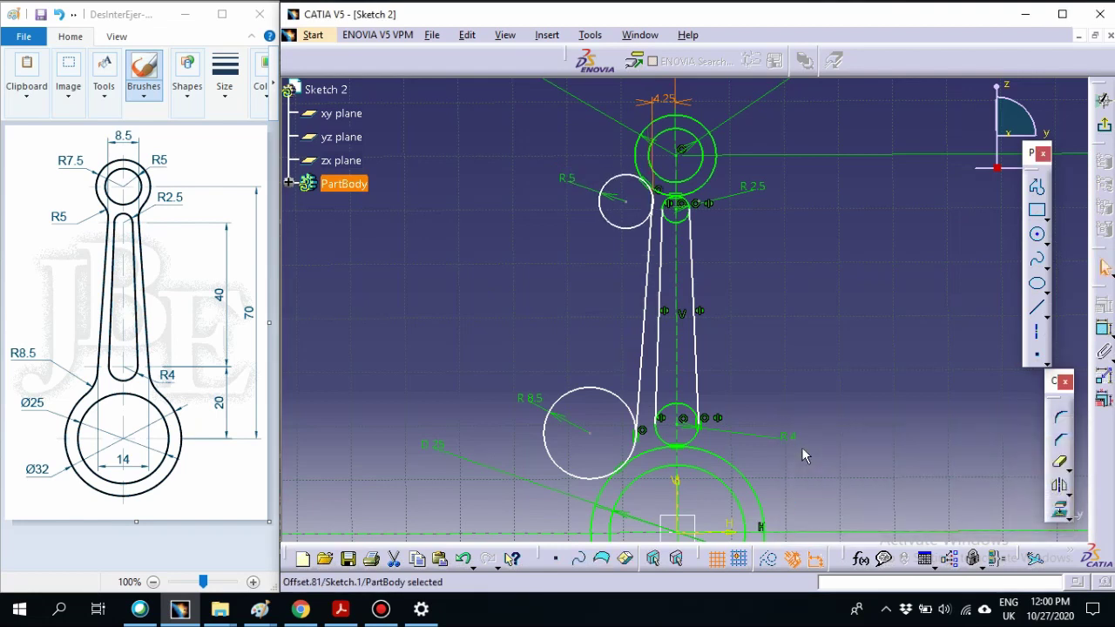
left_click(1061, 413)
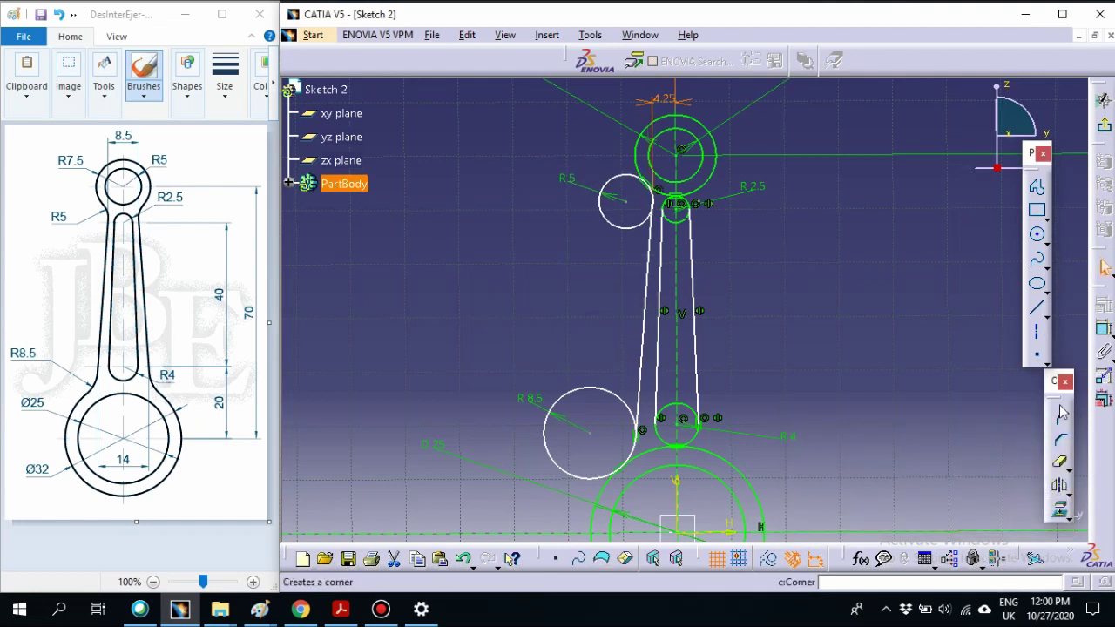
- Add a 7 mm dimension between the R8.5 circle and the small lower circle
left_click(1103, 328)
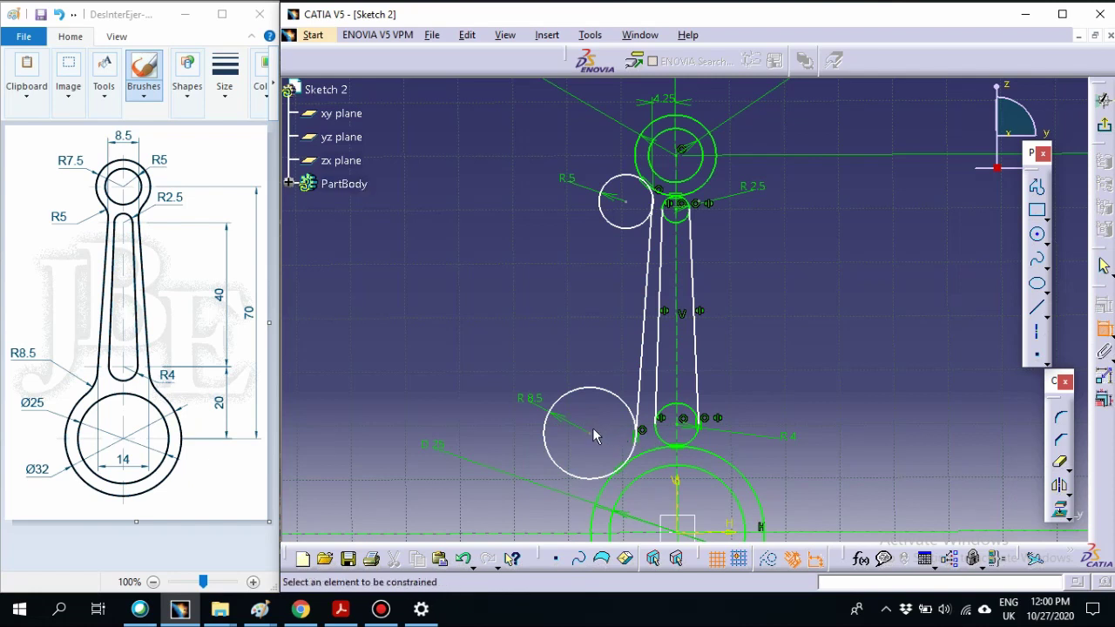
left_click(644, 433)
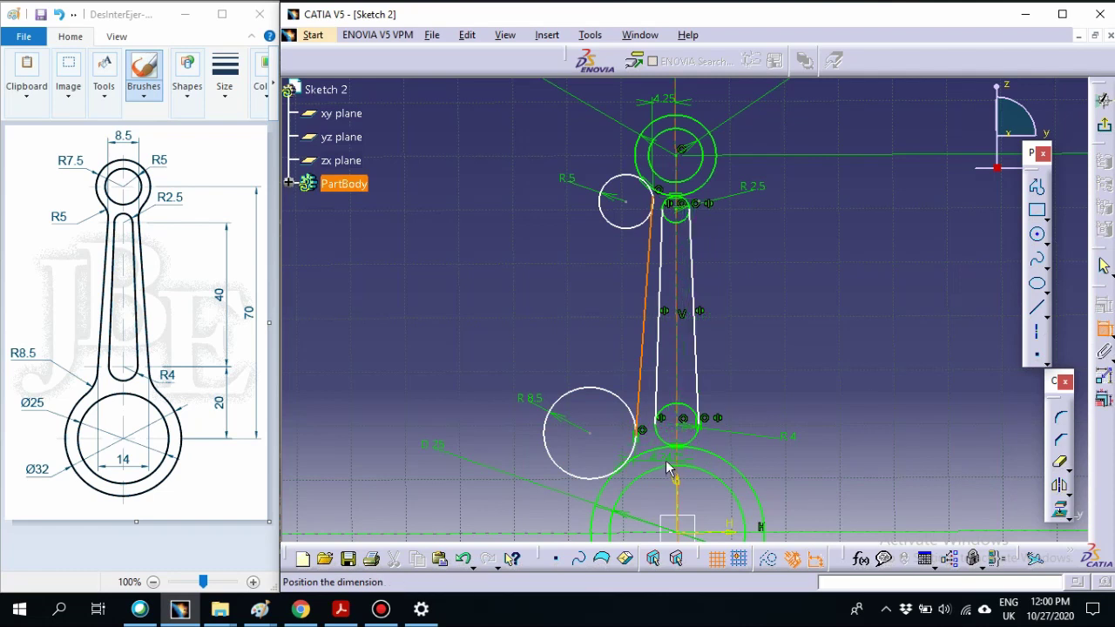
key("Escape")
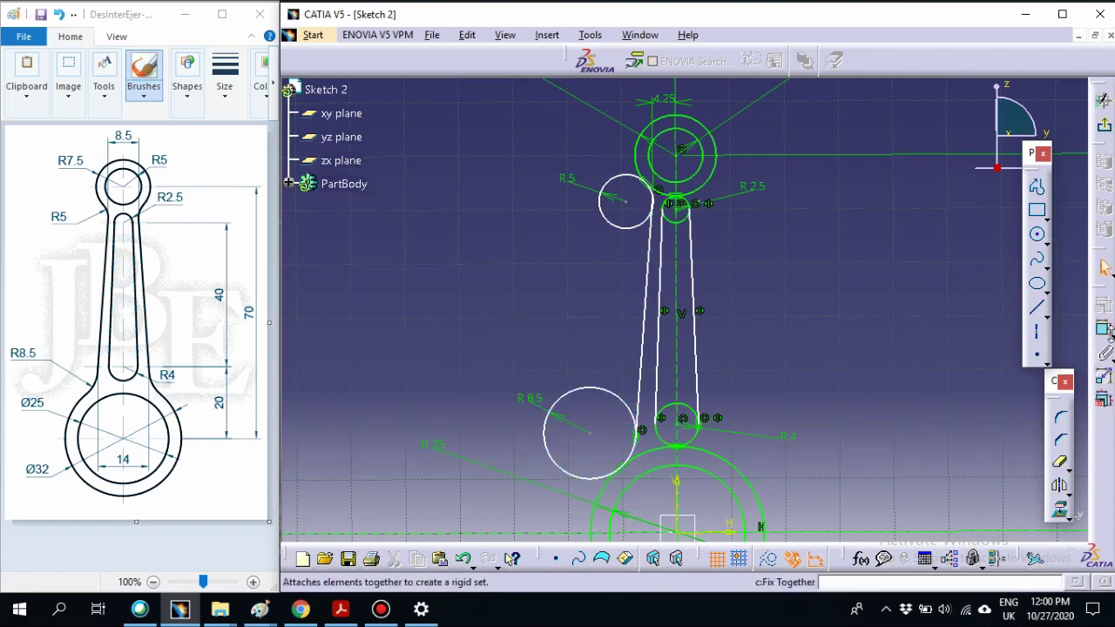
left_click(1104, 334)
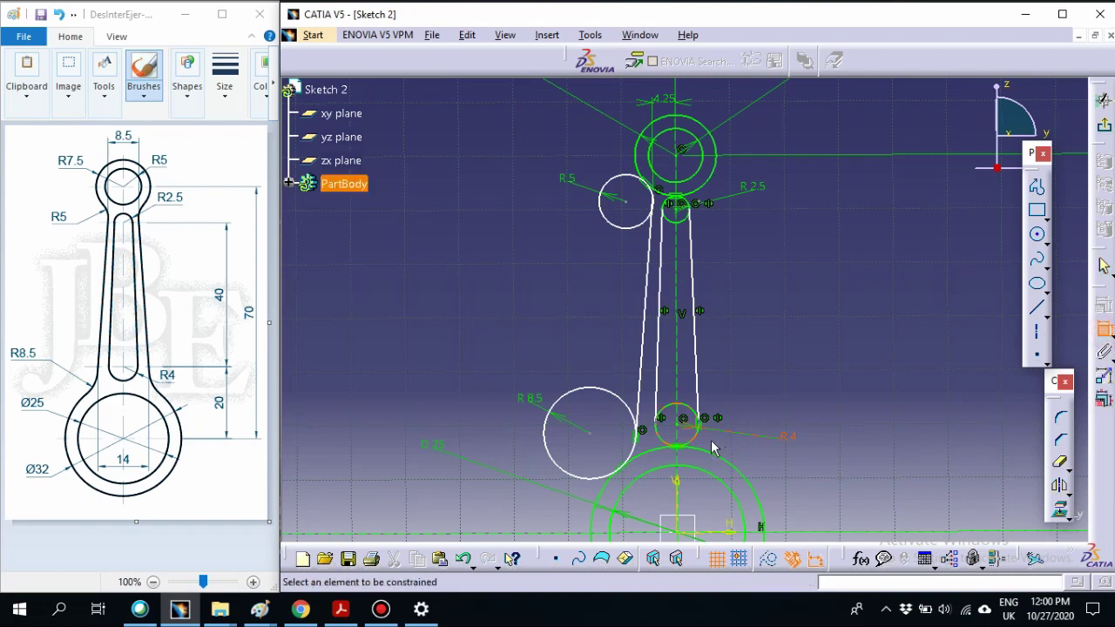
left_click(635, 446)
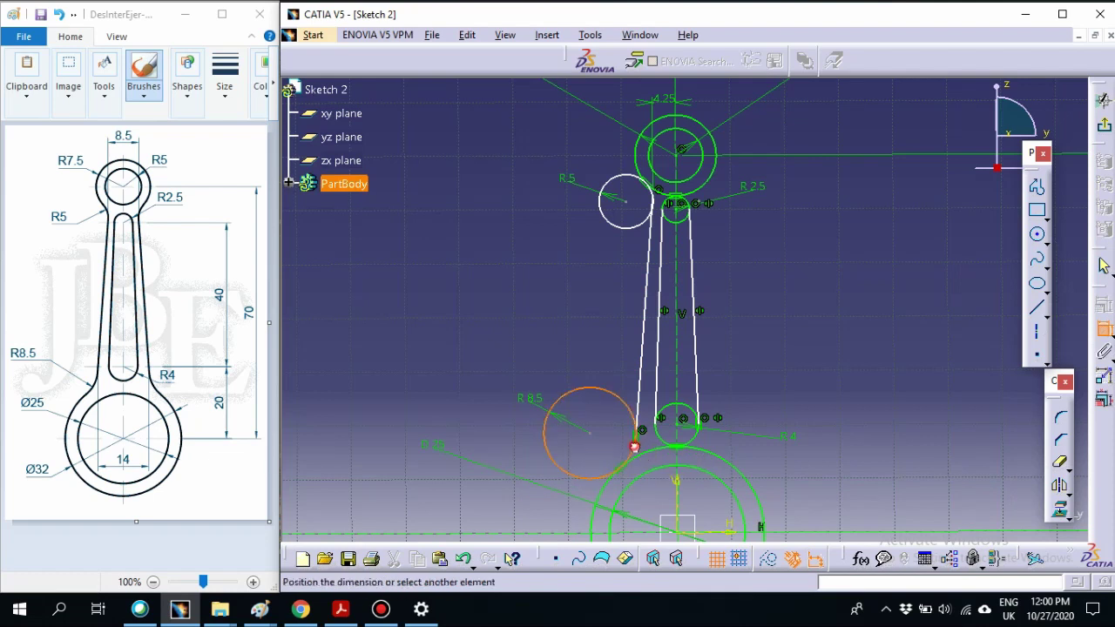
left_click(687, 436)
left_click(658, 504)
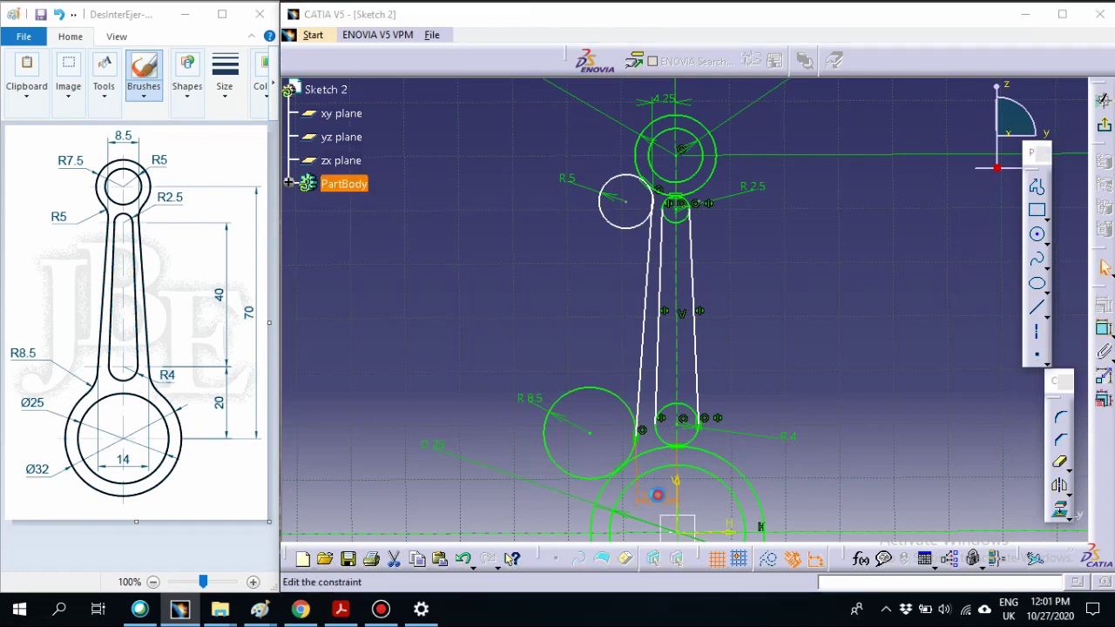
double_click(659, 490)
type("7")
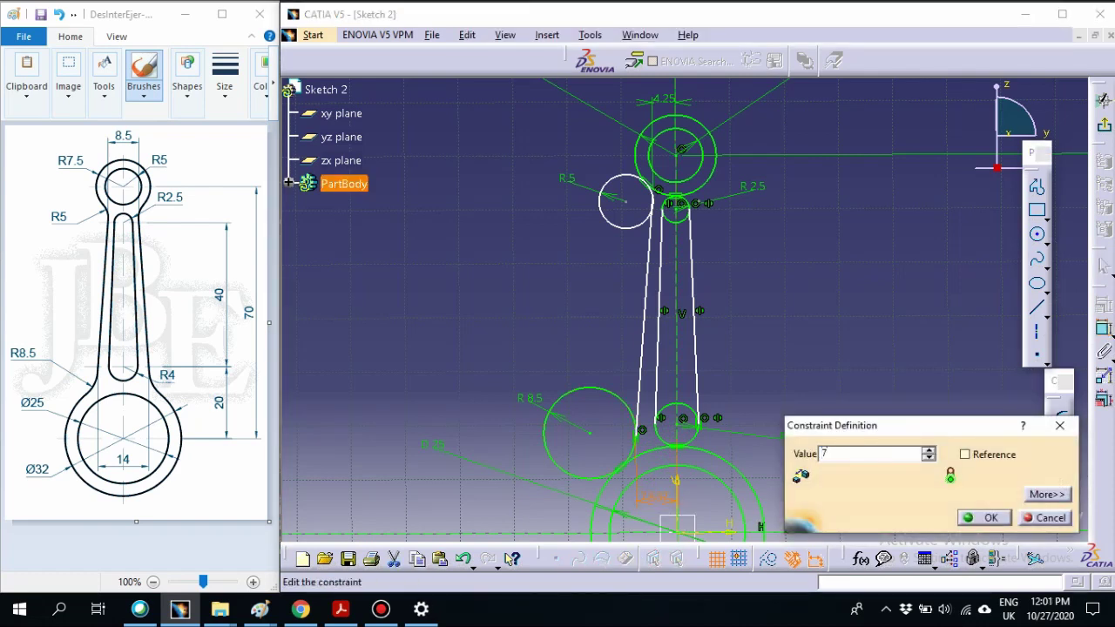
key("Return")
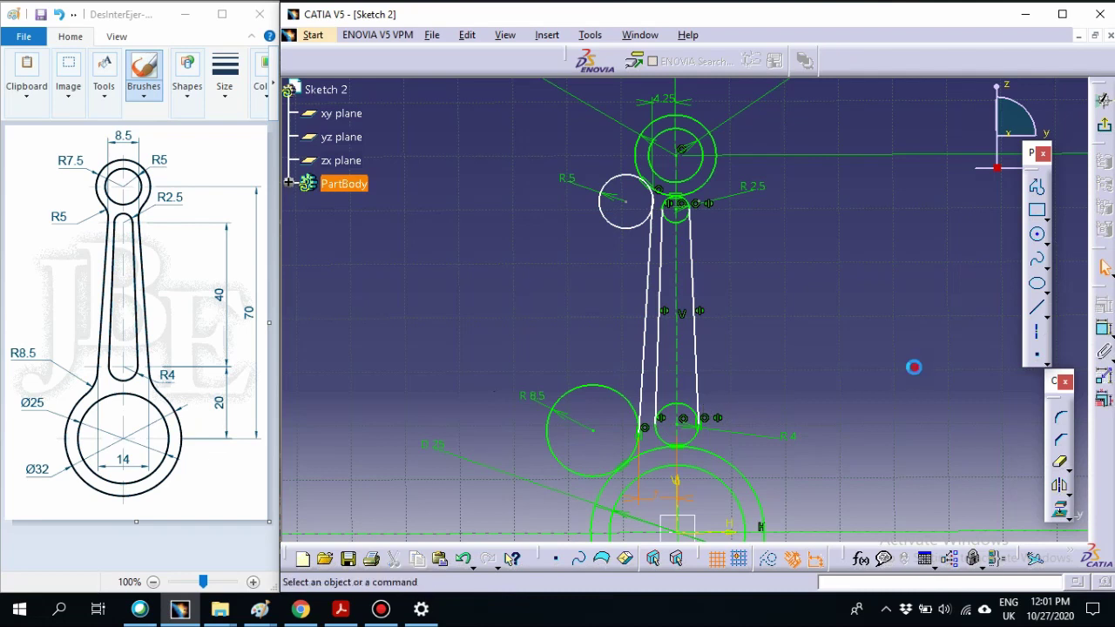
- Mirror the R8.5 circle, left slanted line and R5 circle across the vertical centre axis
left_click(627, 395)
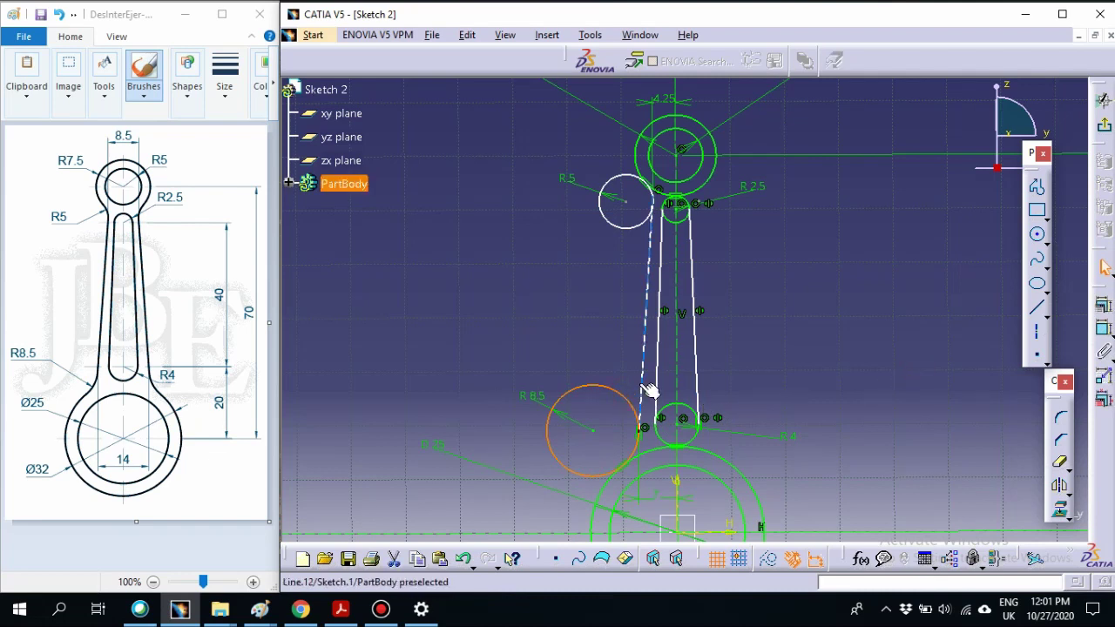
left_click(644, 388, "ctrl")
left_click(649, 214, "ctrl")
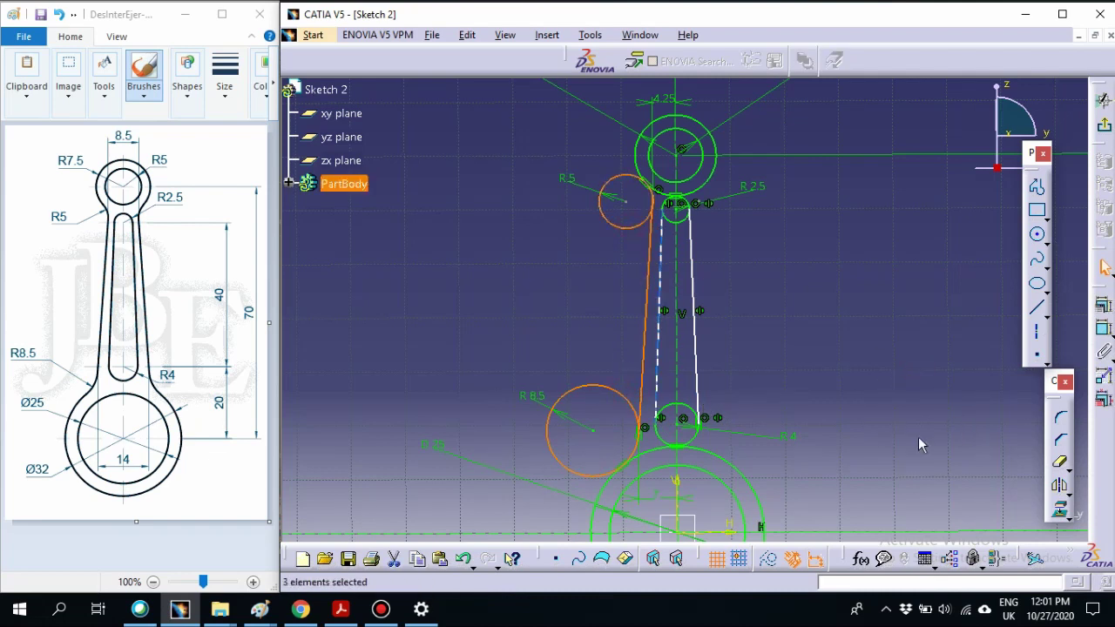
left_click(1061, 486)
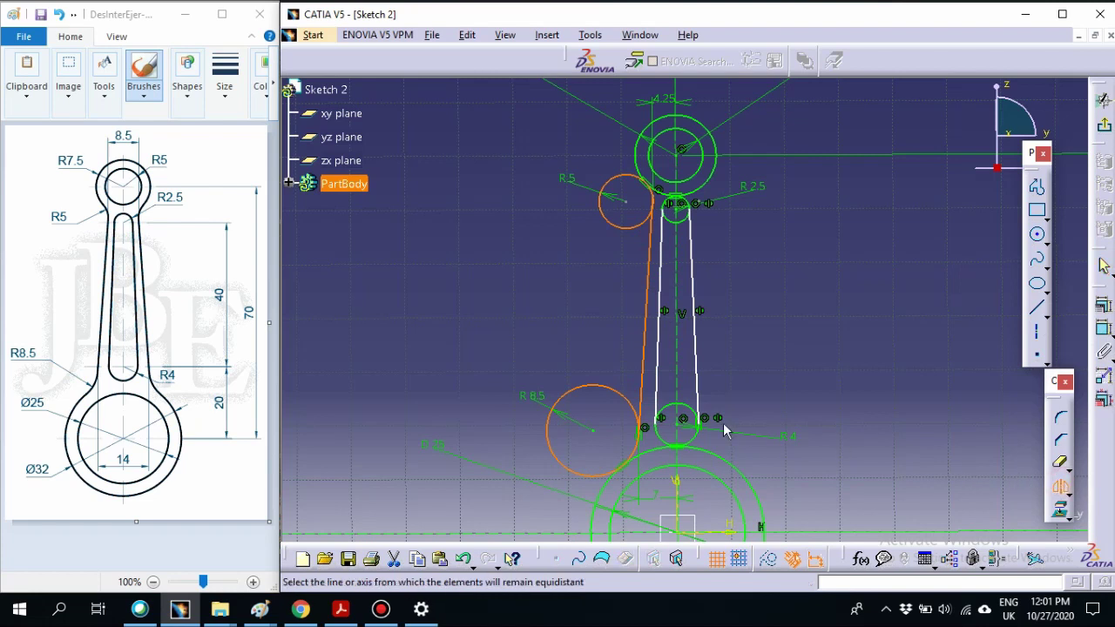
left_click(685, 392)
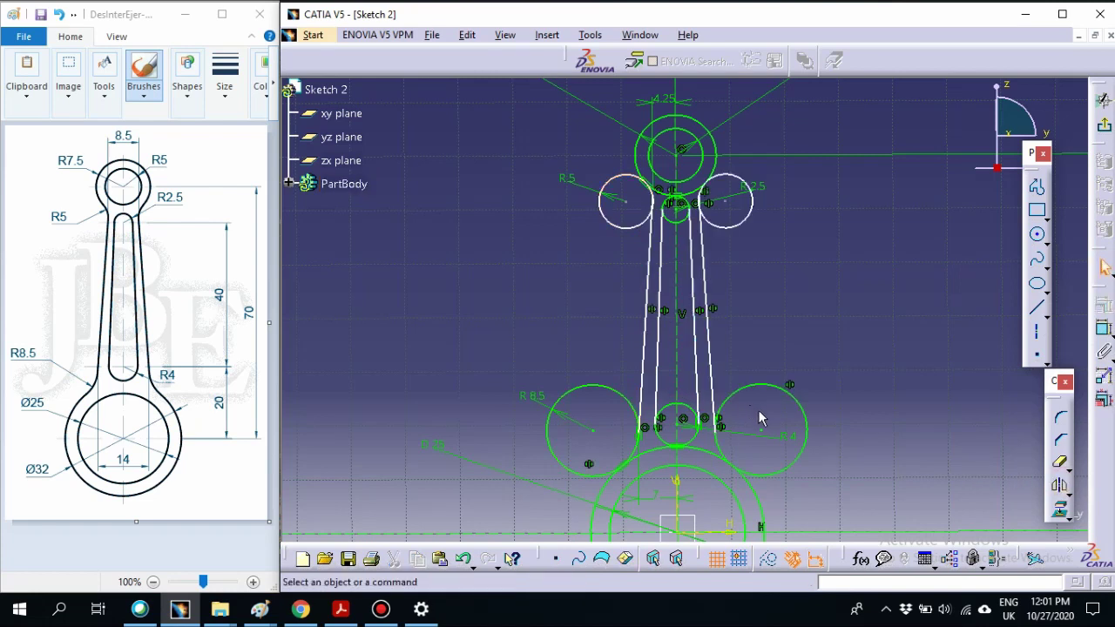
left_click(955, 450)
mouse_move(884, 301)
middle_mouse_down()
mouse_move(866, 376)
mouse_move(854, 336)
middle_mouse_up()
mouse_move(769, 366)
middle_mouse_down()
mouse_move(767, 338)
mouse_move(769, 356)
middle_mouse_up()
left_click(665, 100)
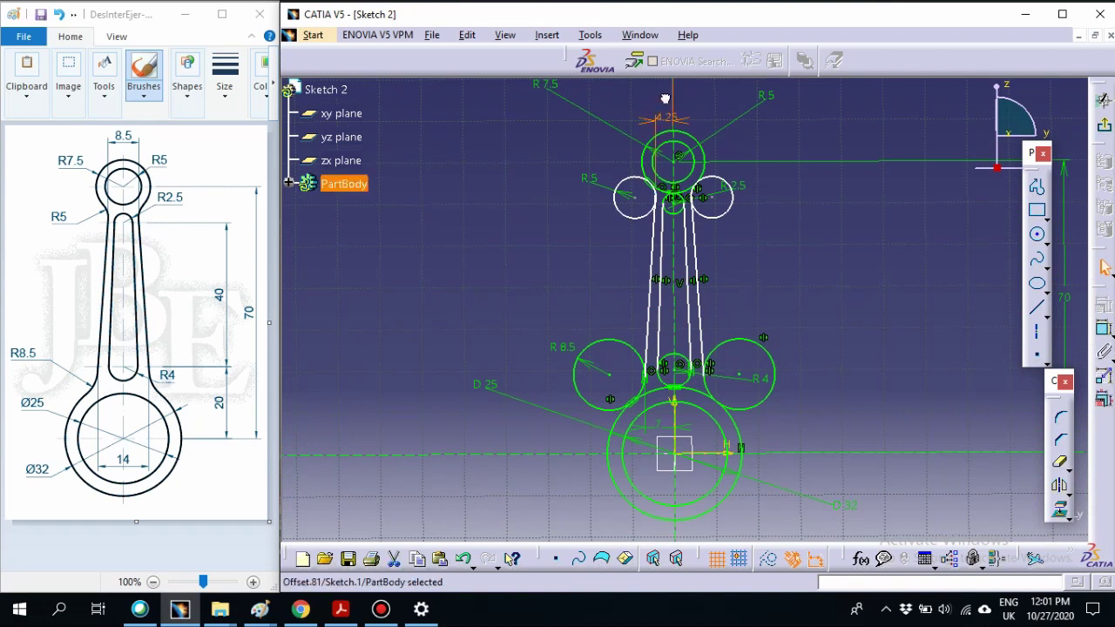
left_click(825, 245)
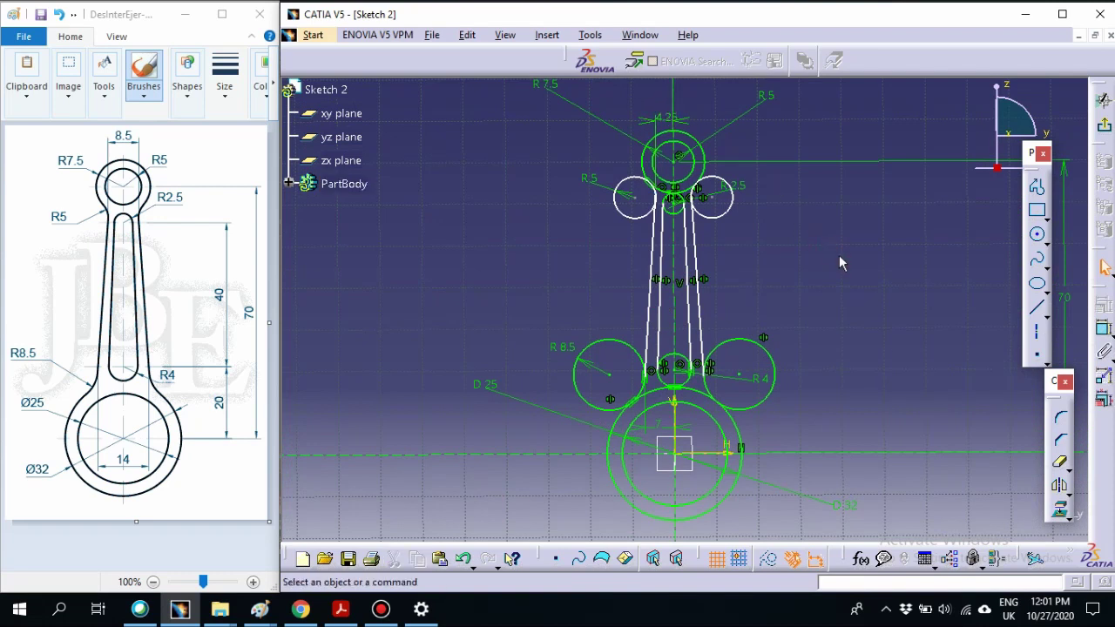
- Quick Trim away most of the right R4 circle and an arc of the large circle
left_click(1065, 475)
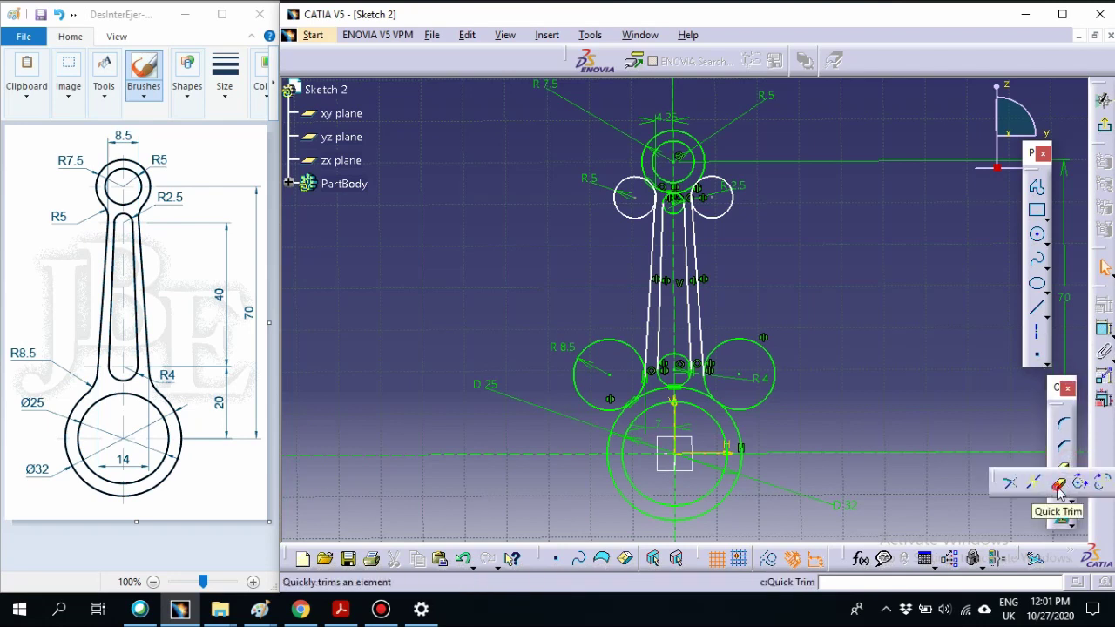
left_click(1059, 484)
mouse_move(732, 485)
middle_mouse_down()
mouse_move(620, 477)
mouse_move(552, 386)
mouse_move(567, 376)
mouse_move(553, 338)
mouse_move(573, 394)
mouse_move(578, 361)
mouse_move(779, 482)
mouse_move(806, 435)
mouse_move(819, 490)
middle_mouse_up()
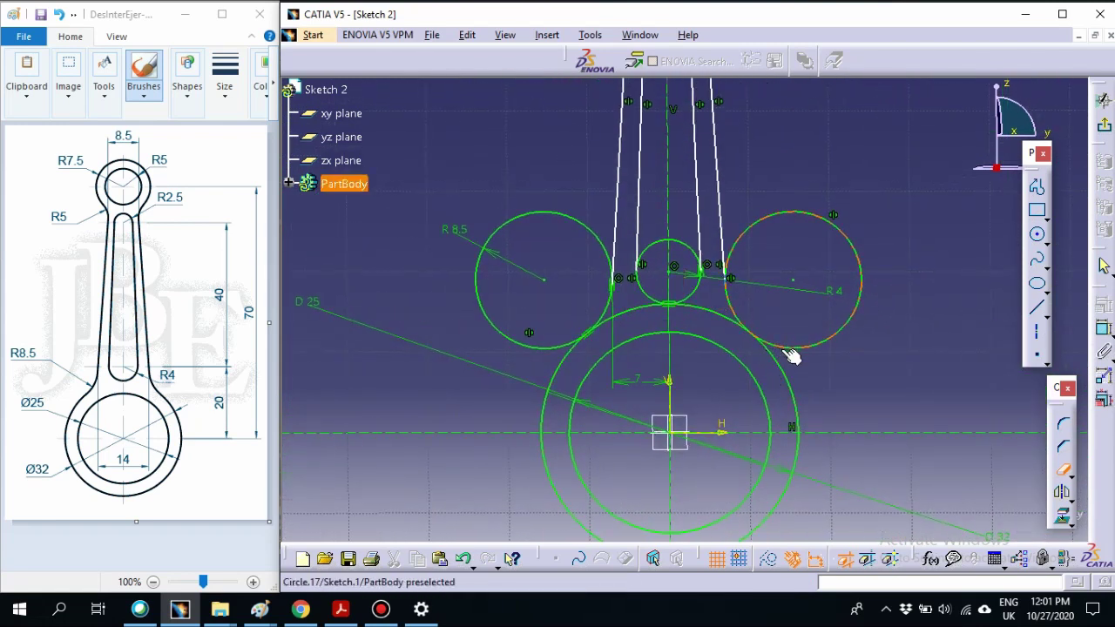
left_click(860, 322)
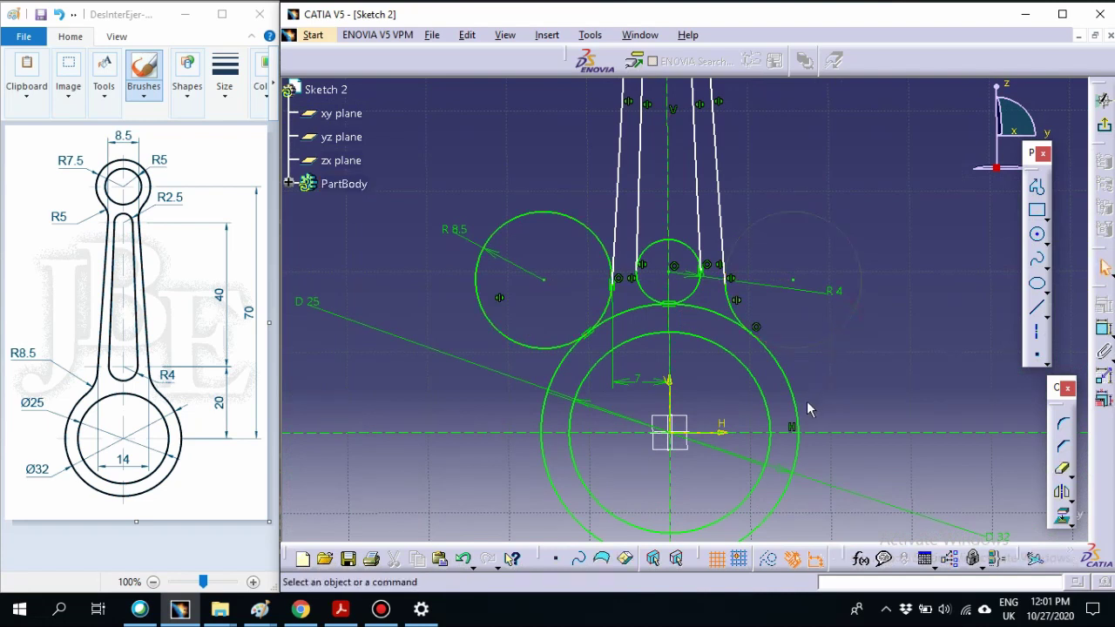
left_click(705, 308)
left_click(867, 386)
left_click(1063, 469)
left_click(726, 320)
- Trim the remaining big-end arc, the R8.5 lower-left arc and the small circle's top arc
left_click(1063, 468)
left_click(649, 315)
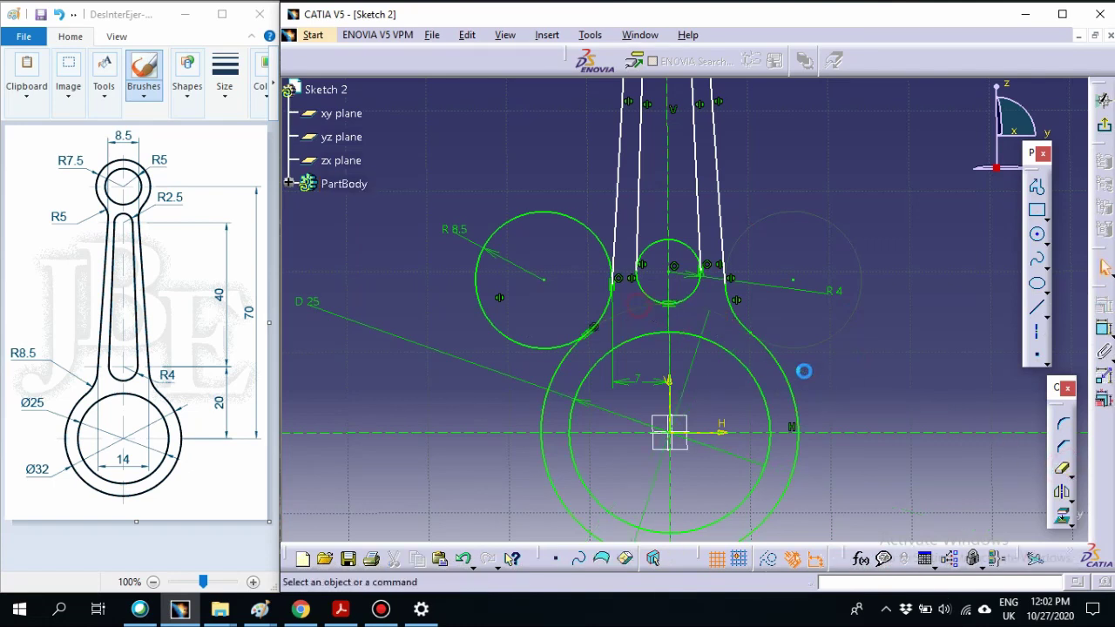
left_click(1063, 469)
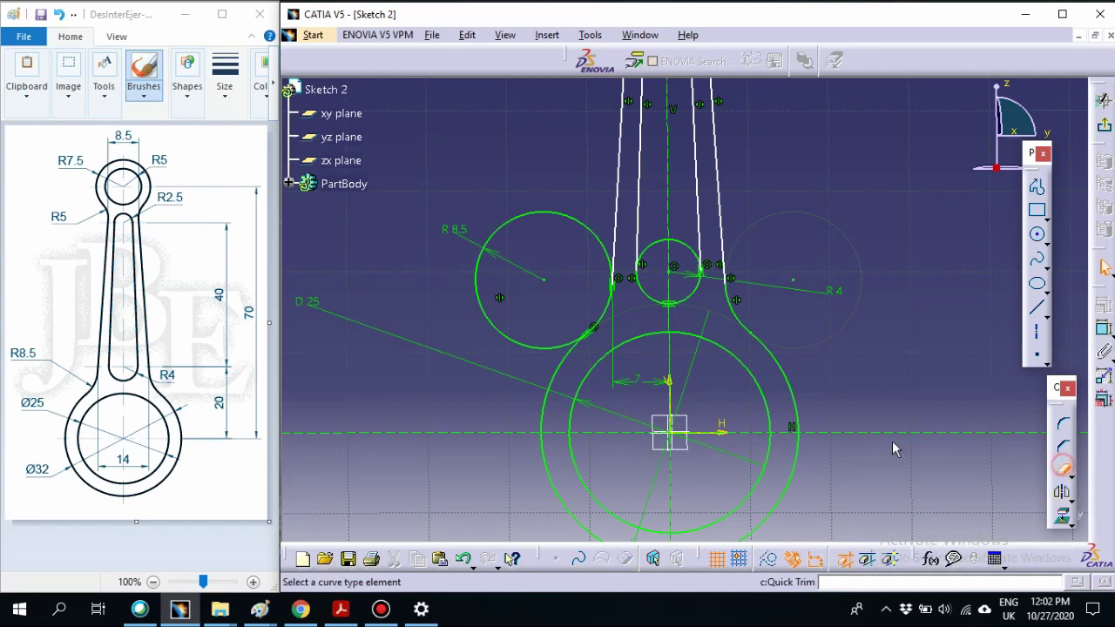
left_click(543, 352)
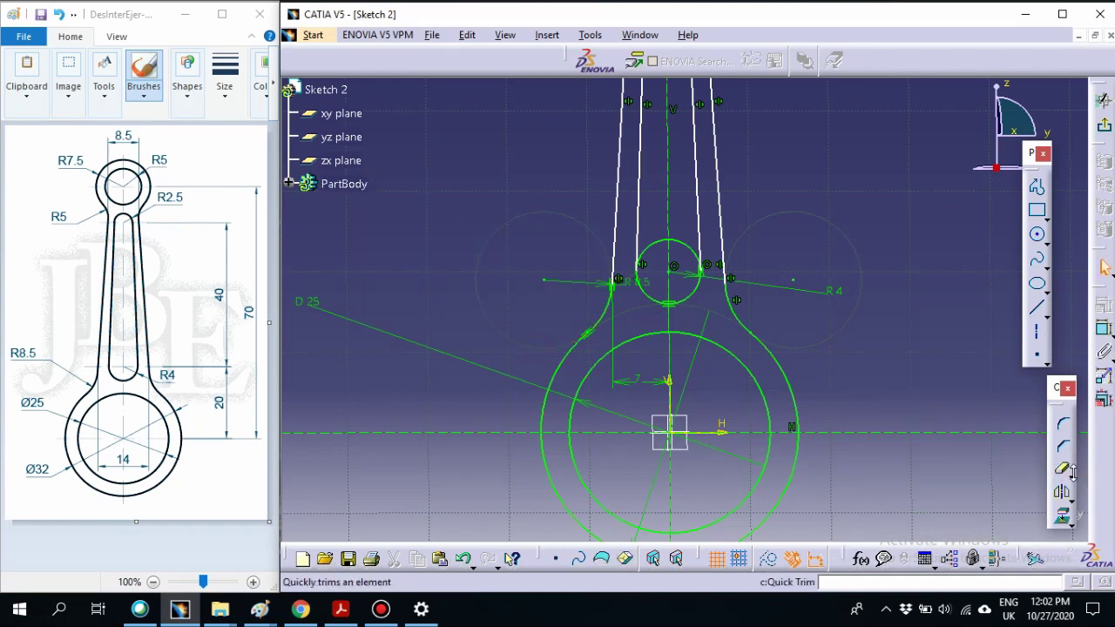
left_click(686, 243)
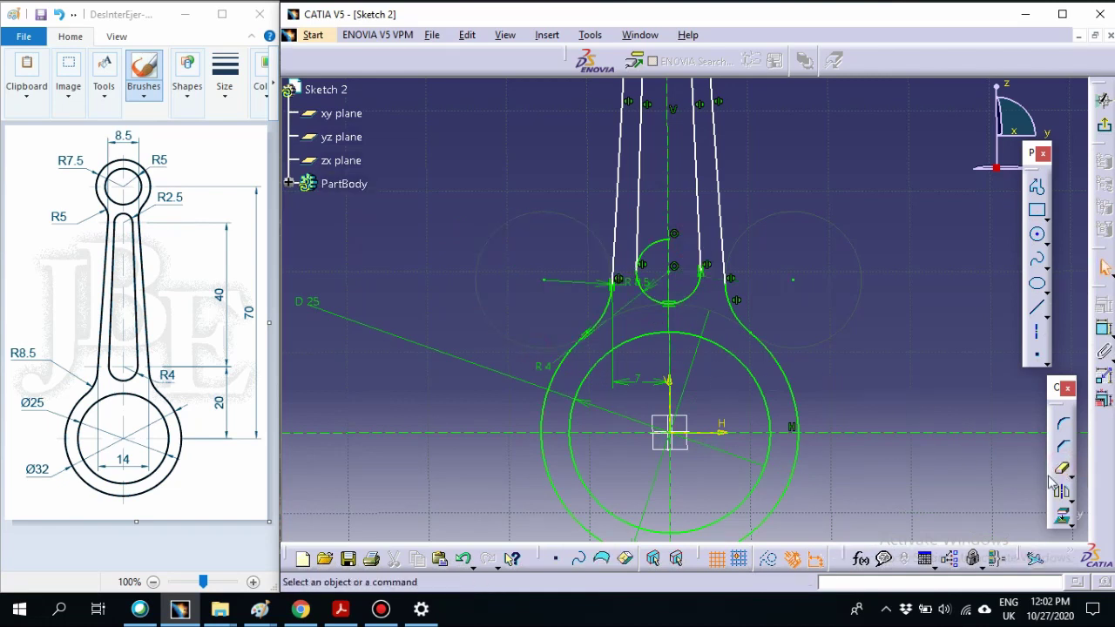
left_click(1059, 471)
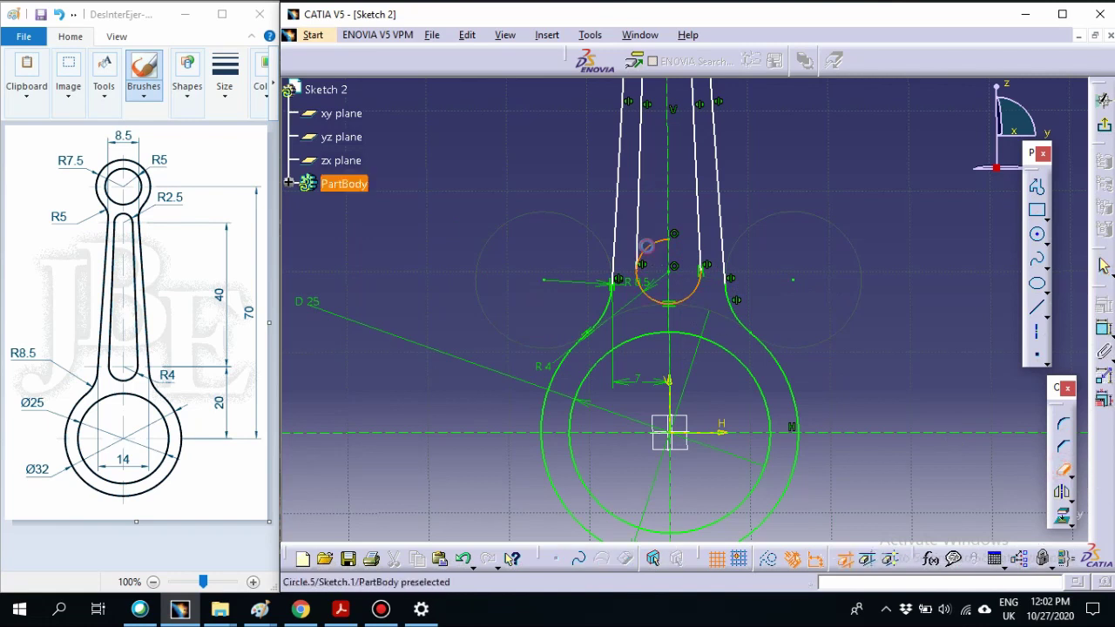
left_click(647, 247)
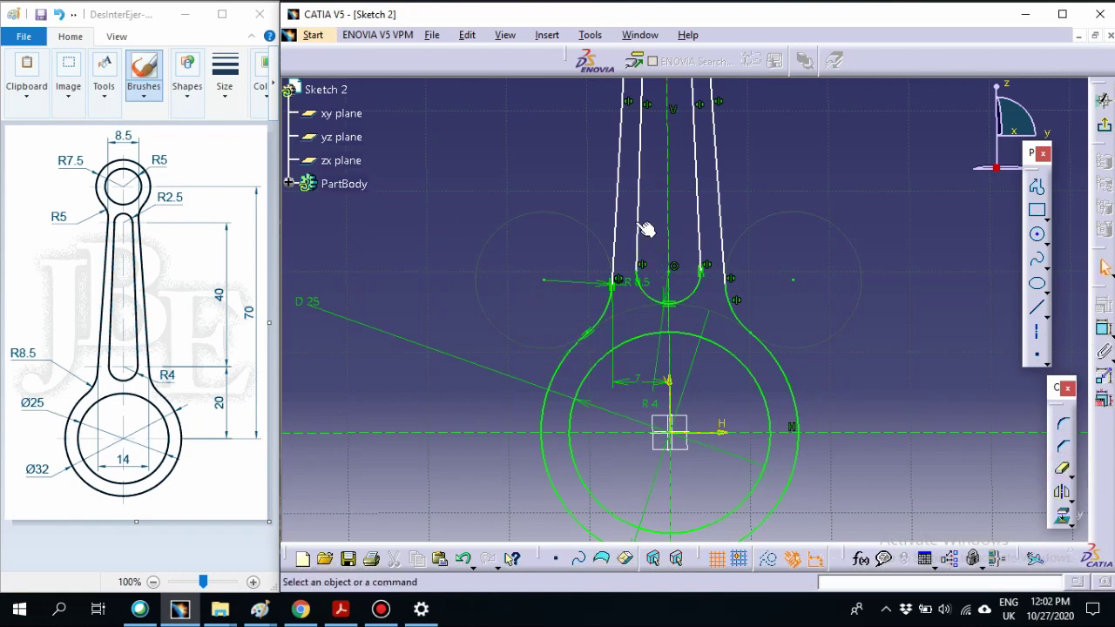
mouse_move(647, 230)
middle_mouse_down()
mouse_move(665, 287)
mouse_move(709, 316)
mouse_move(709, 386)
middle_mouse_up()
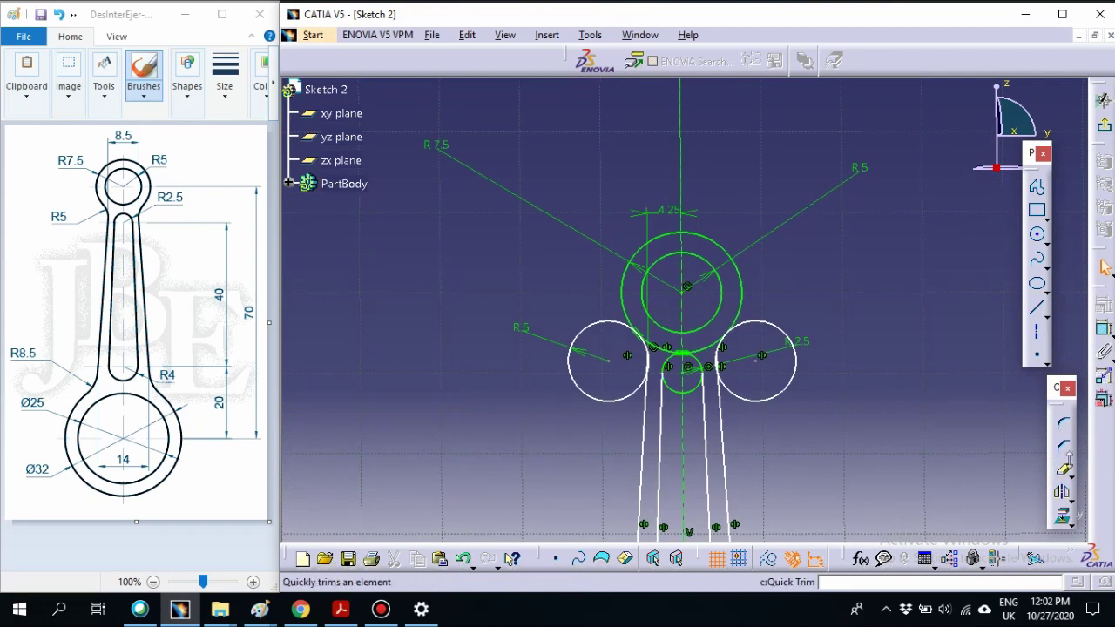
- Trim the outer parts of the R2.5 and R5 circles and the R7.5 eye where the rod meets it
left_click(1064, 471)
left_click(779, 399)
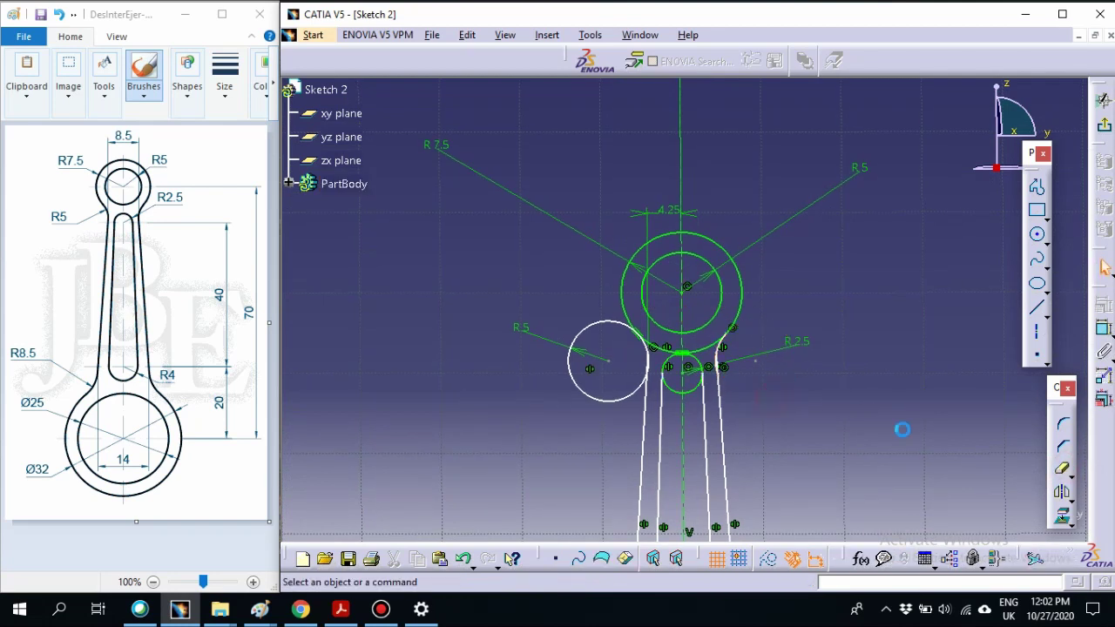
left_click(1065, 472)
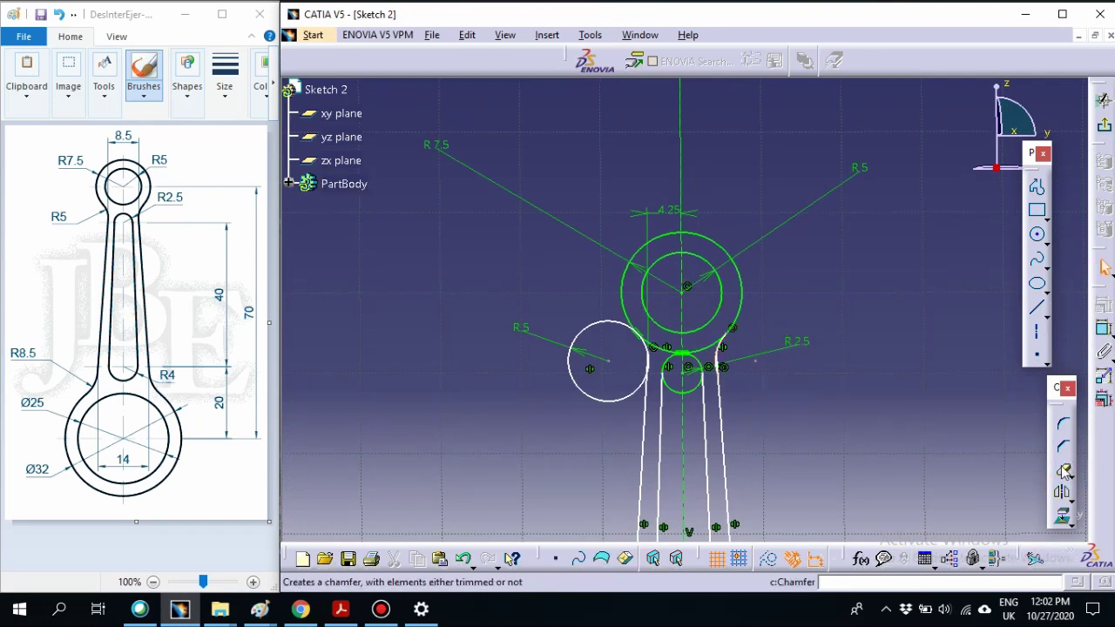
left_click(641, 391)
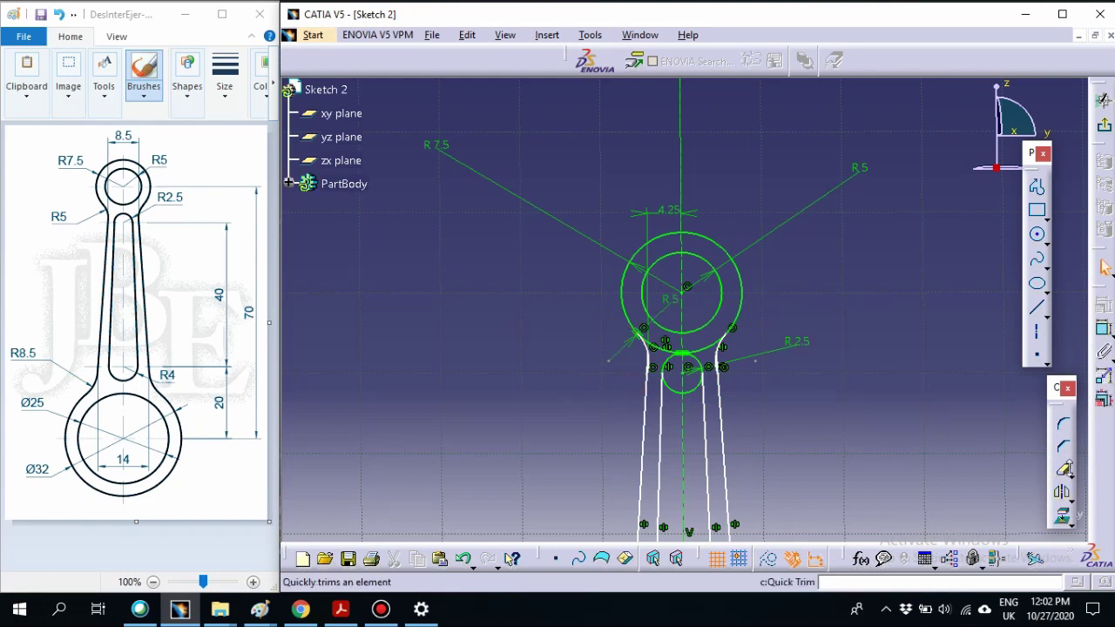
left_click(1065, 472)
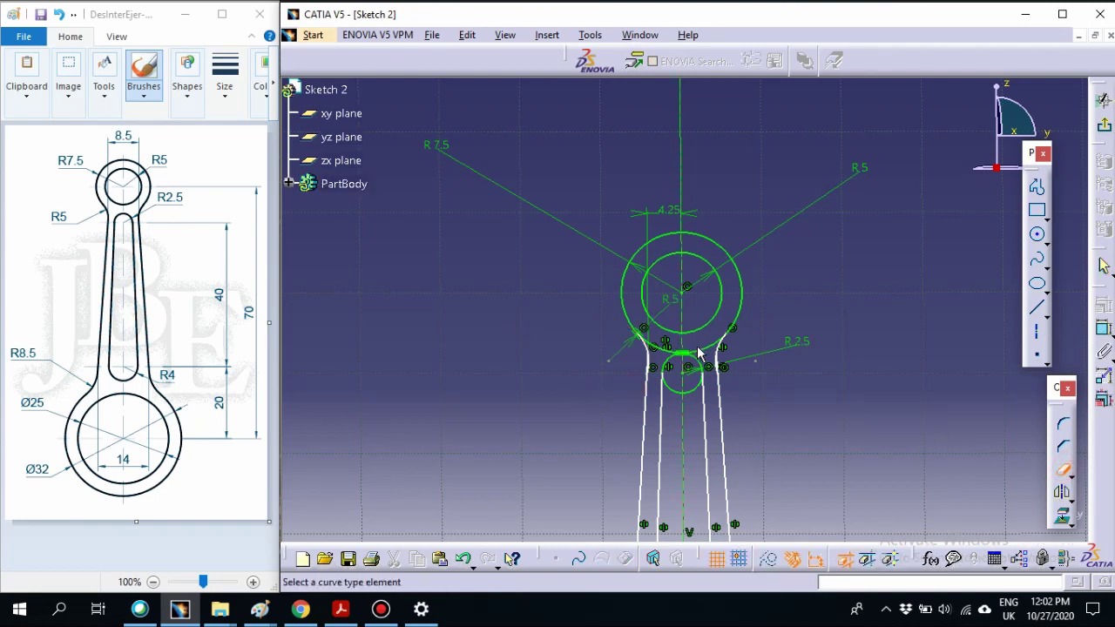
left_click(700, 352)
left_click(1065, 477)
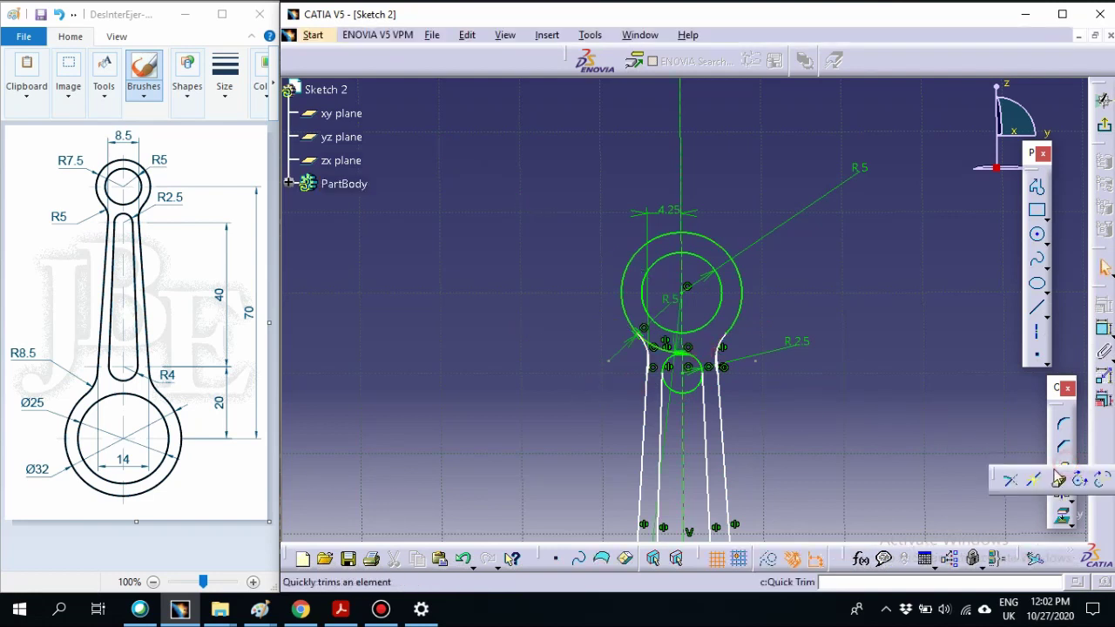
left_click(1057, 480)
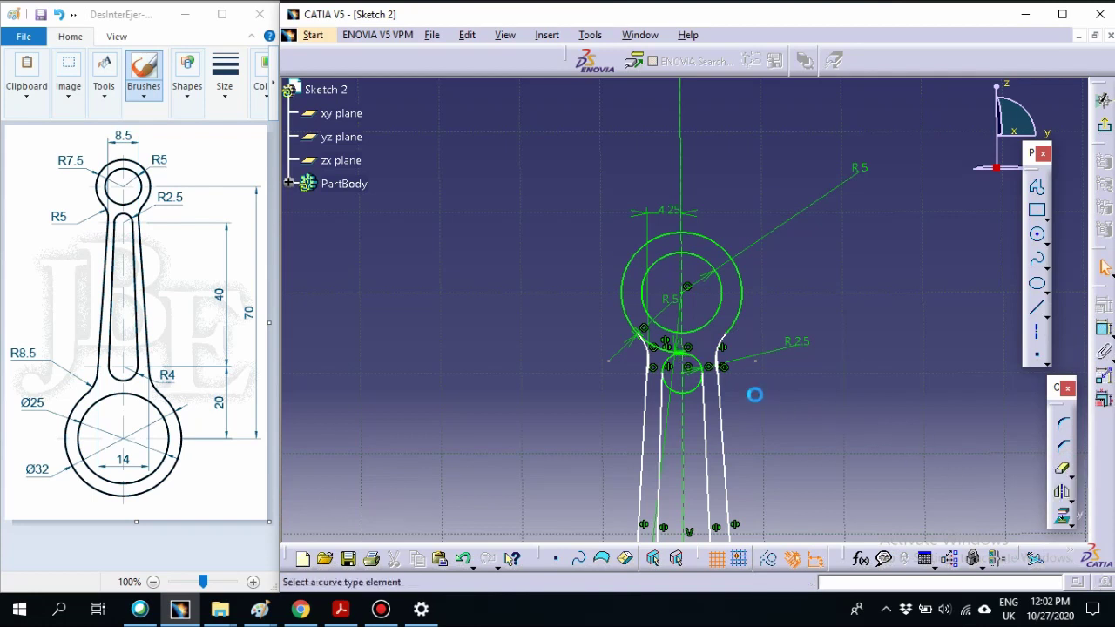
left_click(668, 355)
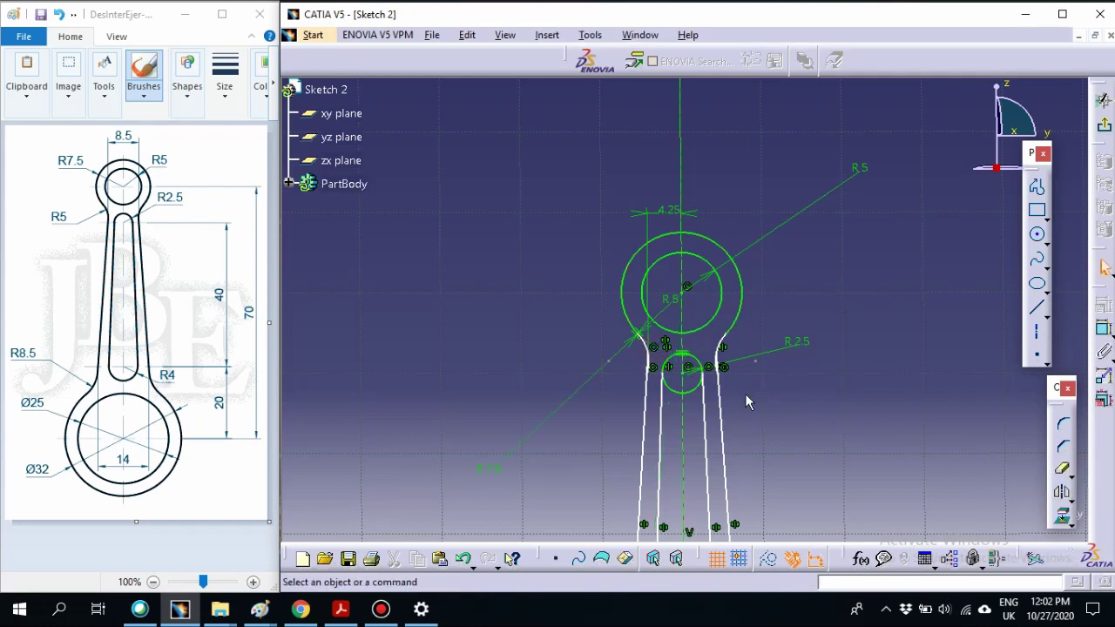
- Trim the leftover arcs beside and on the small circle, then view the whole rod
mouse_move(878, 427)
middle_mouse_down()
mouse_move(852, 392)
mouse_move(835, 239)
middle_mouse_up()
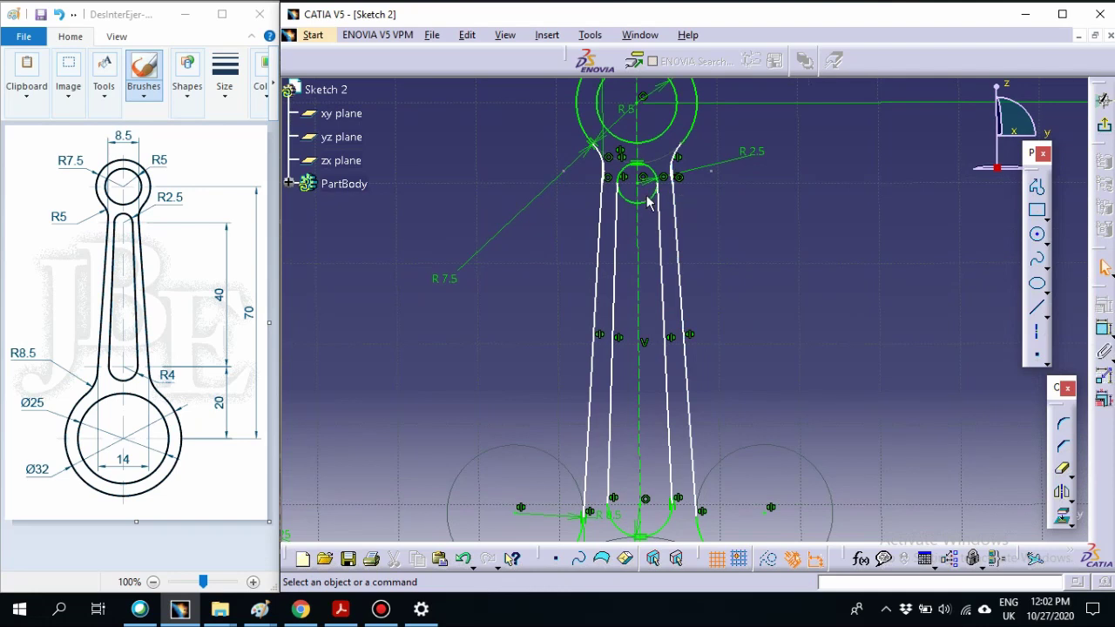
left_click(1063, 468)
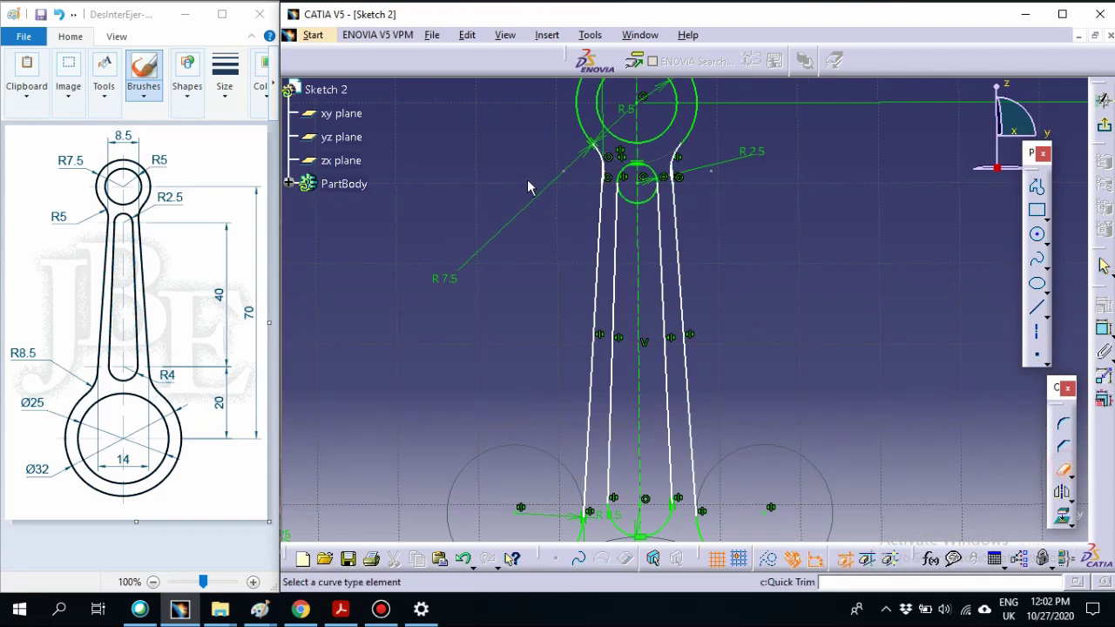
left_click(659, 207)
left_click(1062, 468)
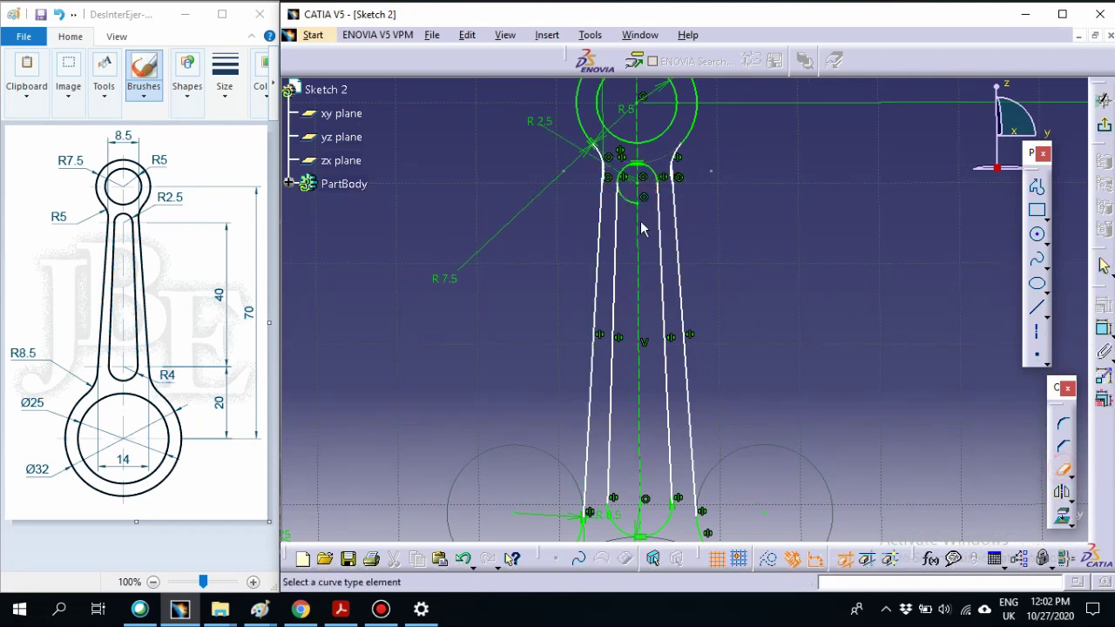
left_click(639, 204)
mouse_move(750, 236)
middle_mouse_down()
mouse_move(754, 338)
mouse_move(747, 230)
mouse_move(735, 267)
mouse_move(735, 249)
mouse_move(743, 325)
middle_mouse_up()
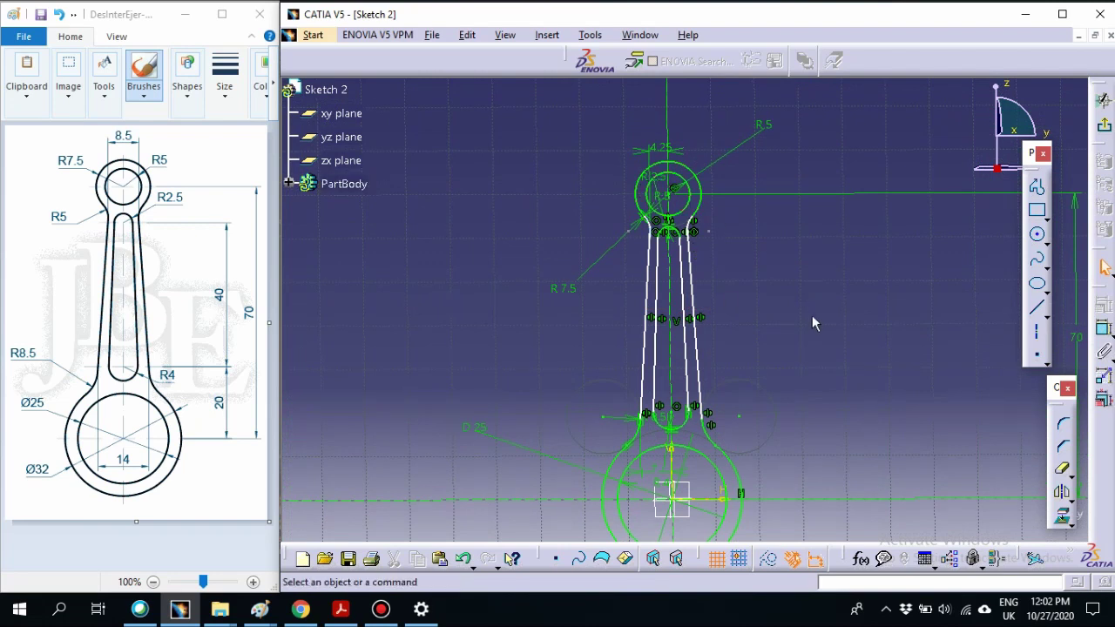
- Recentre the view on the whole rod profile and open the File menu
mouse_move(811, 321)
middle_mouse_down()
mouse_move(811, 253)
mouse_move(809, 279)
mouse_move(806, 270)
middle_mouse_up()
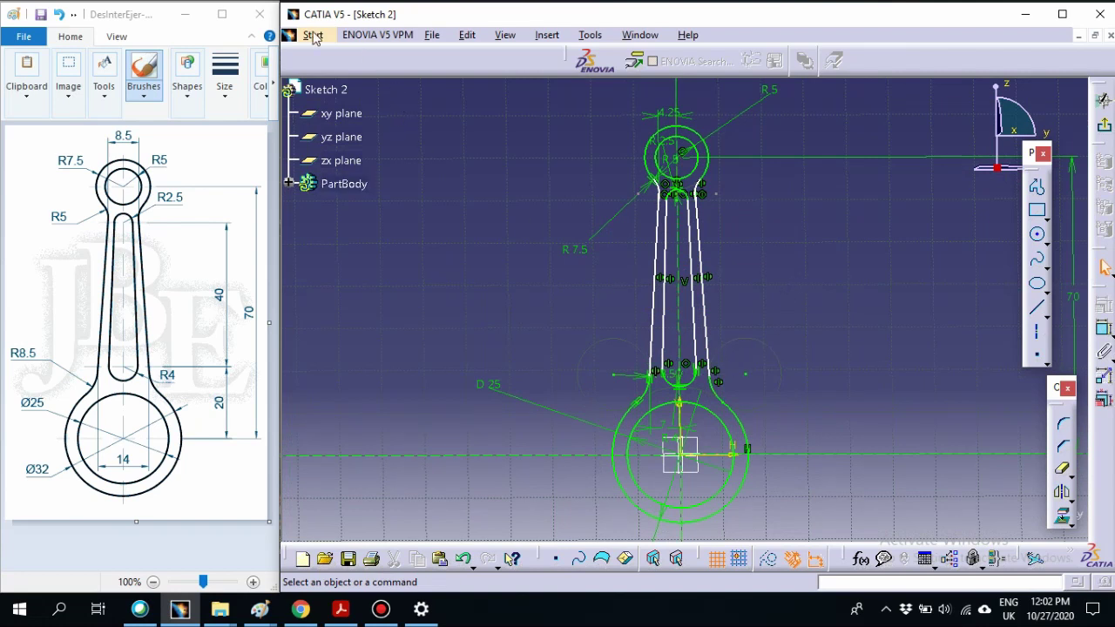
left_click(431, 36)
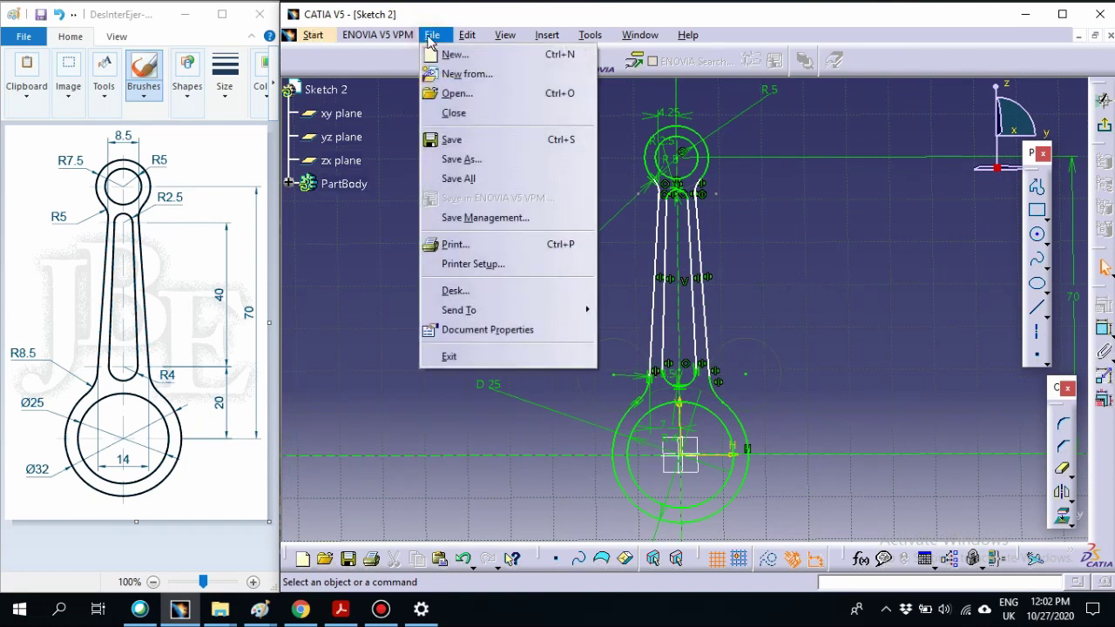